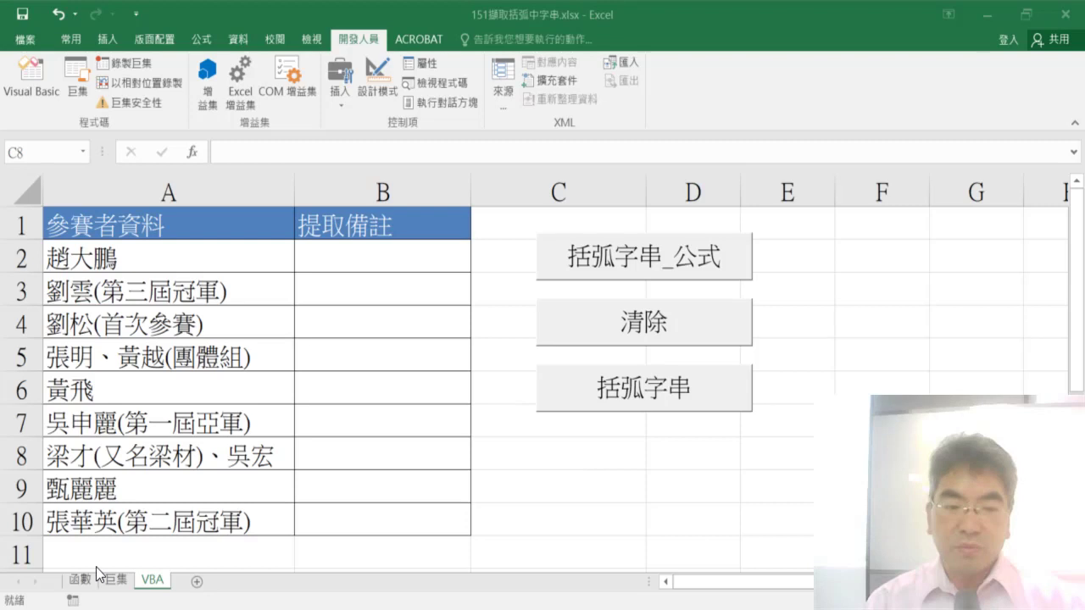
# Check the formula in B2 on the 函數 sheet, then move to the 巨集 sheet.
pyautogui.click(81, 580)
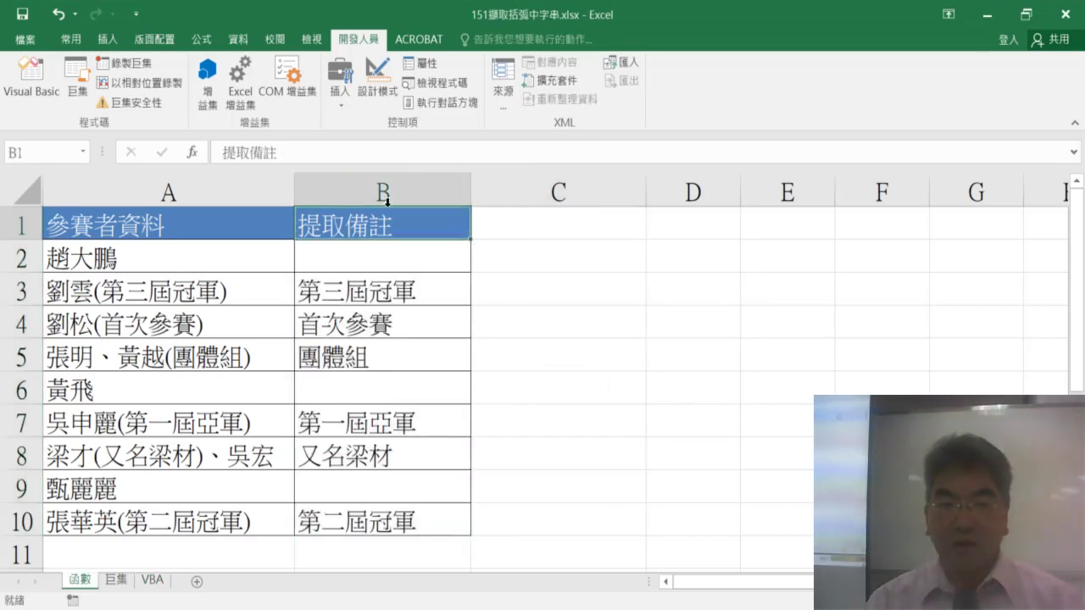
pyautogui.click(359, 265)
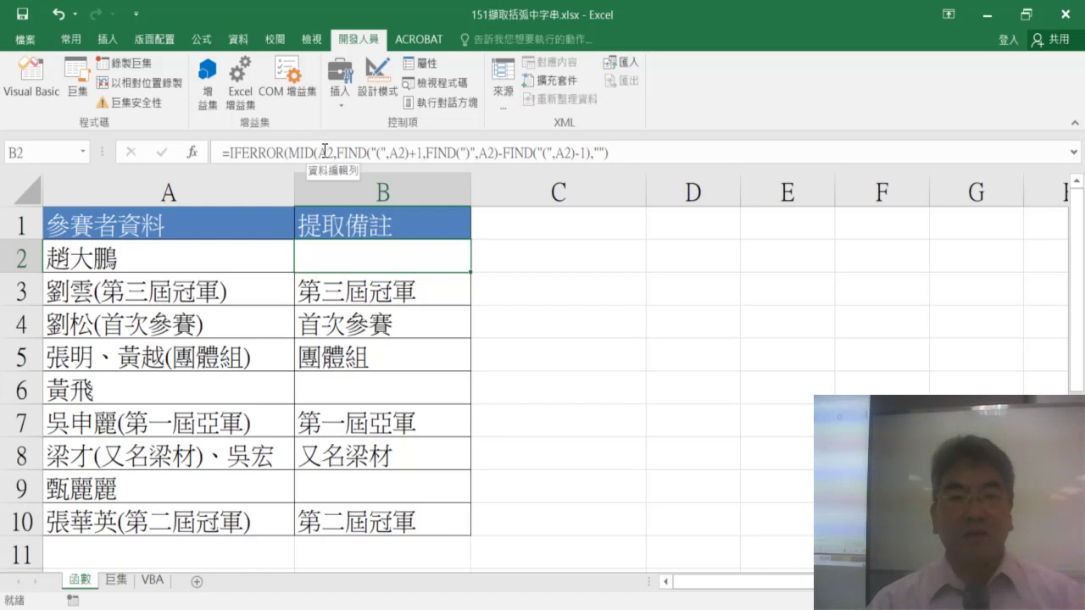
pyautogui.click(117, 582)
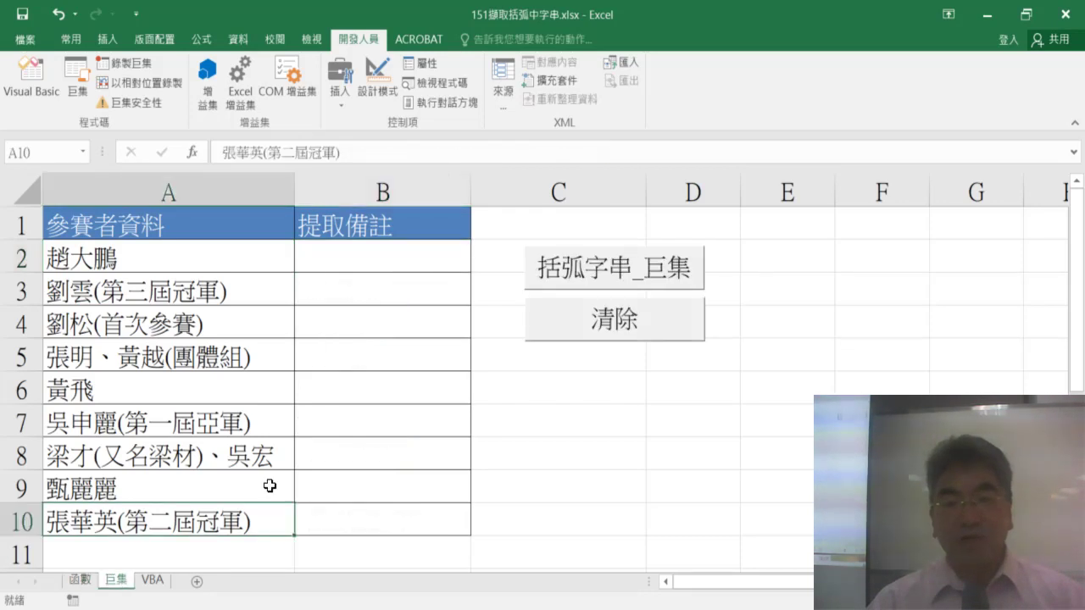
# Try the 括弧字串_巨集 and 清除 buttons and dismiss the resulting compile error.
pyautogui.click(617, 275)
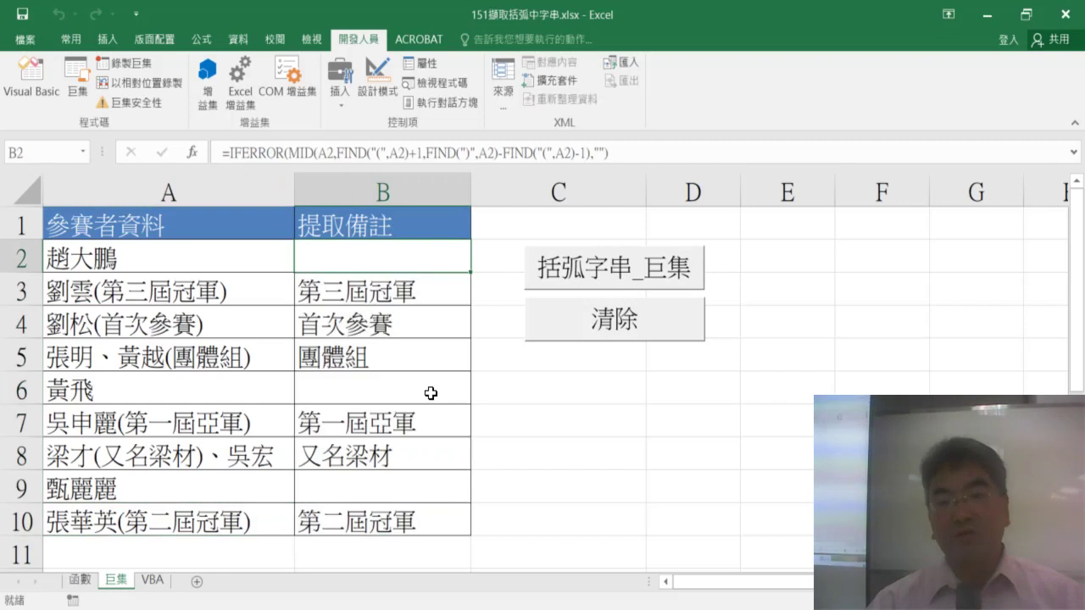
pyautogui.click(585, 335)
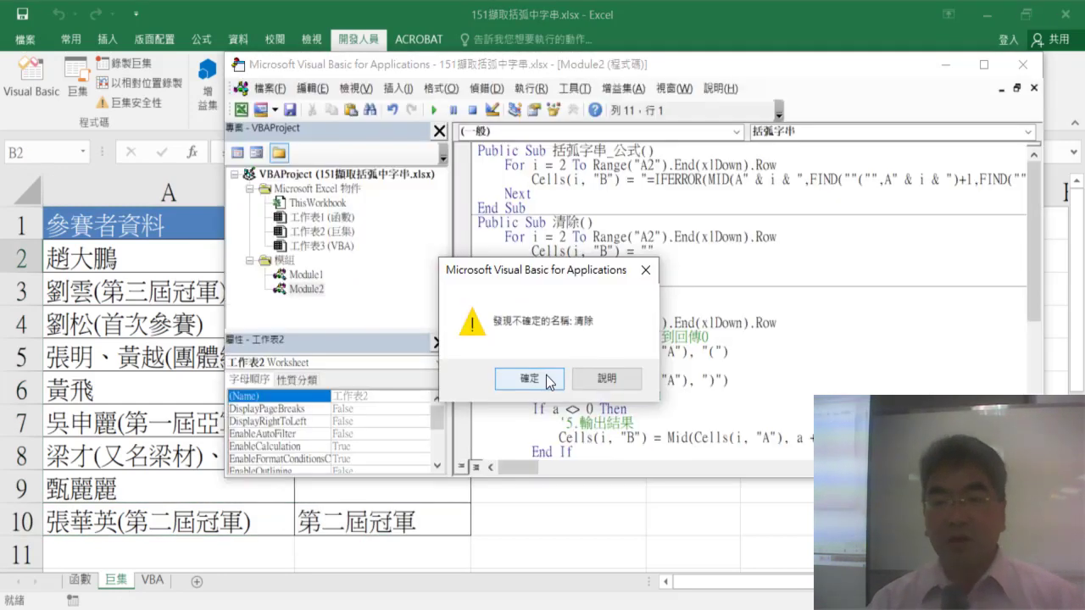
pyautogui.click(547, 382)
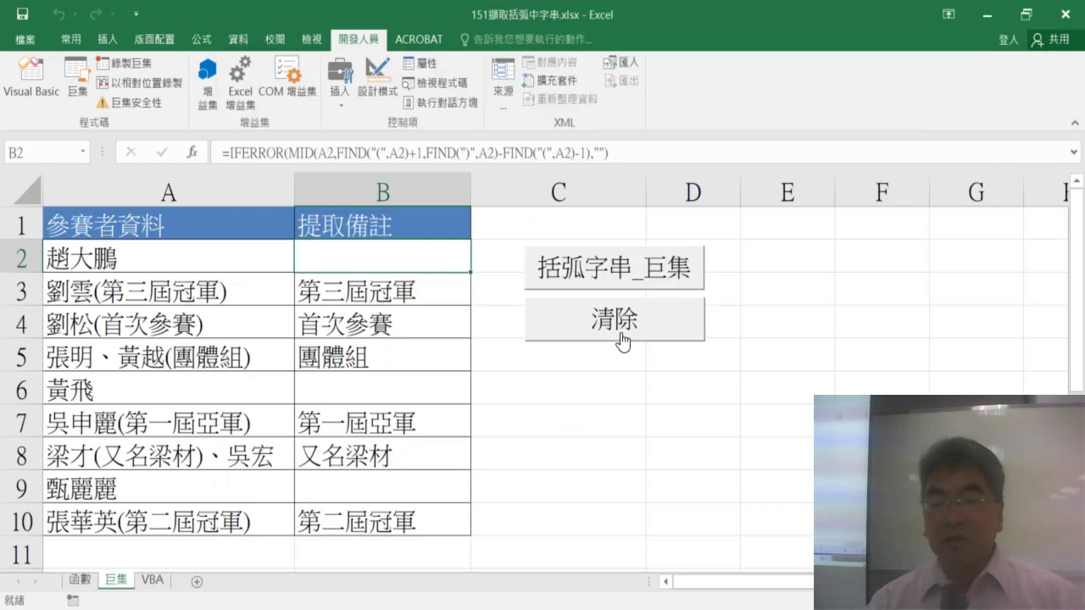
# Assign the Module1.清除 macro to the 清除 button.
pyautogui.rightClick(623, 339)
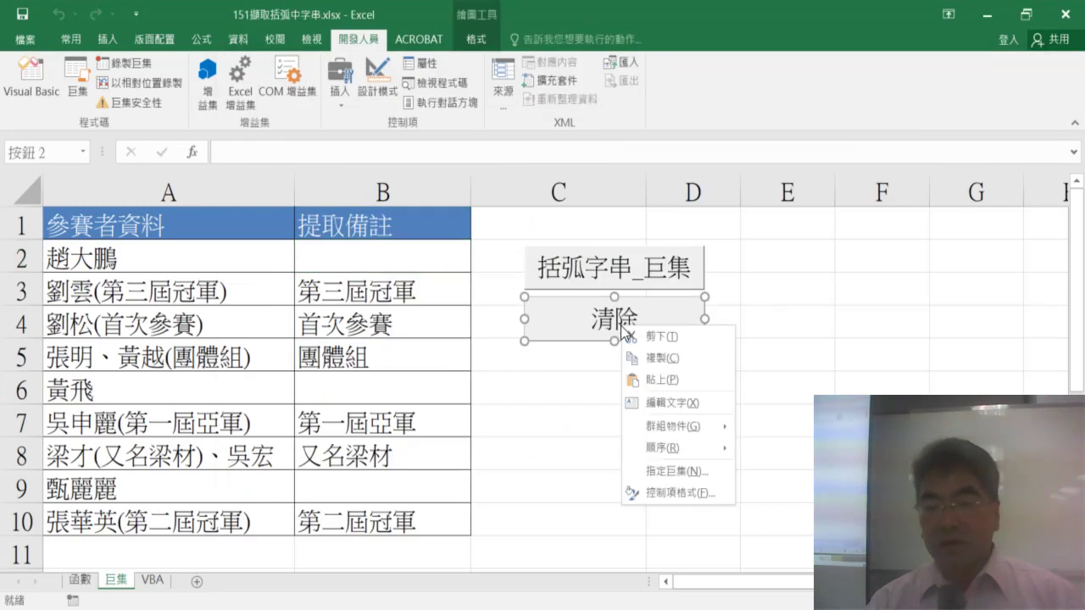
pyautogui.click(658, 447)
pyautogui.click(533, 308)
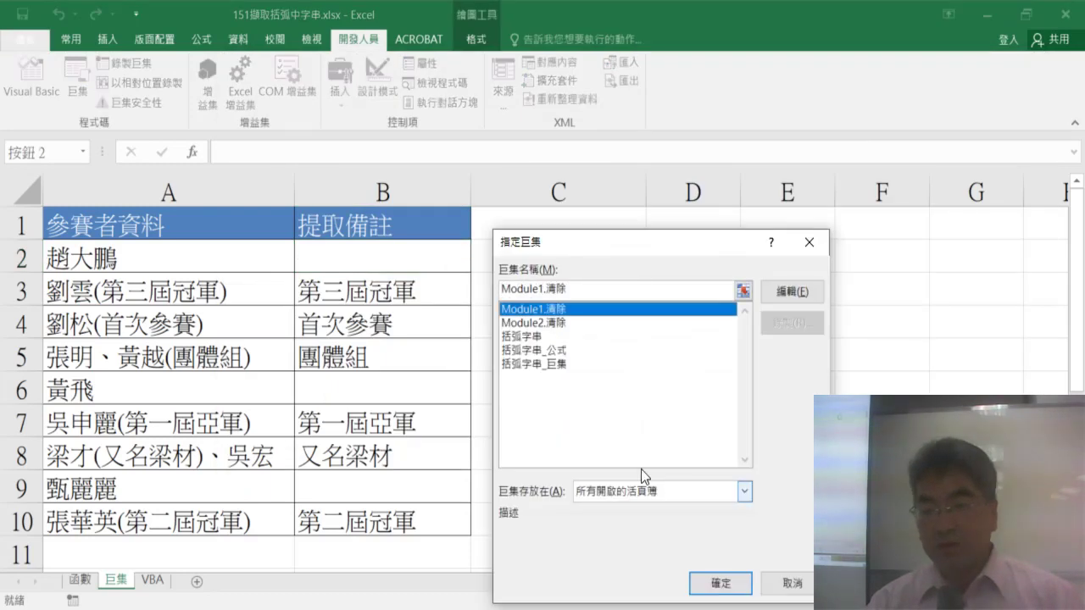
pyautogui.click(719, 583)
# Run the reassigned 清除 button to empty column B, then go to the VBA sheet.
pyautogui.click(557, 487)
pyautogui.click(611, 330)
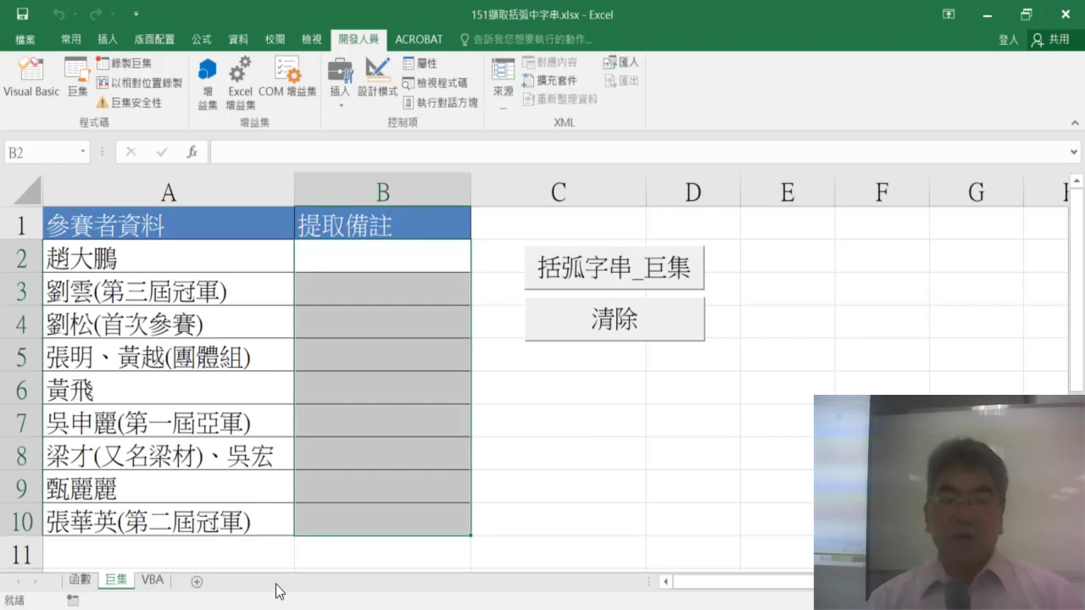
pyautogui.click(152, 581)
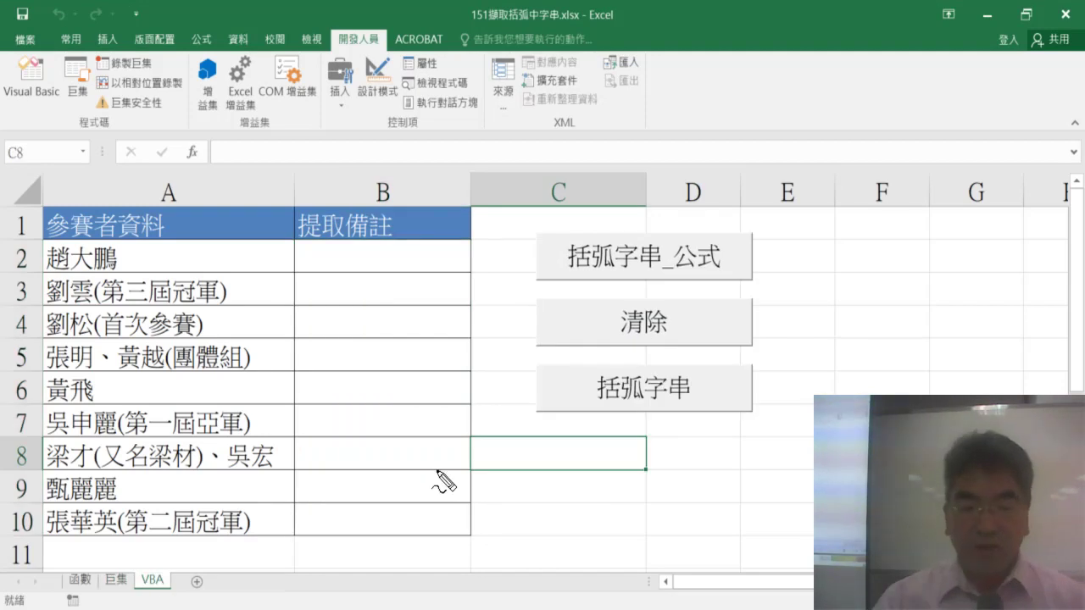
pyautogui.moveTo(168, 566); pyautogui.dragTo(174, 585)
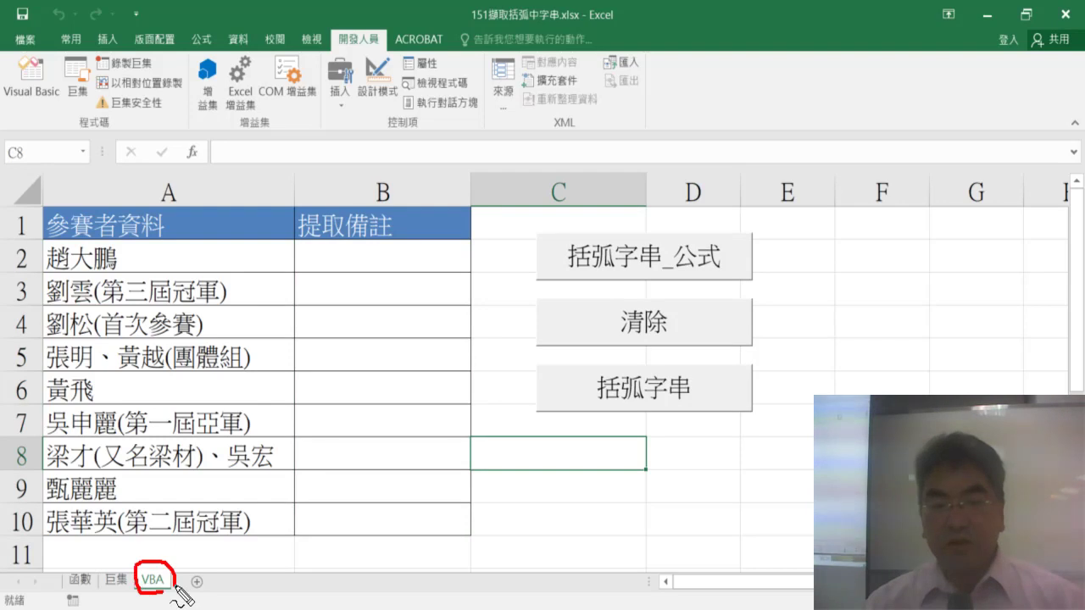
pyautogui.moveTo(203, 493)
pyautogui.mouseDown()
pyautogui.moveTo(161, 564)
pyautogui.moveTo(192, 548)
pyautogui.mouseUp()
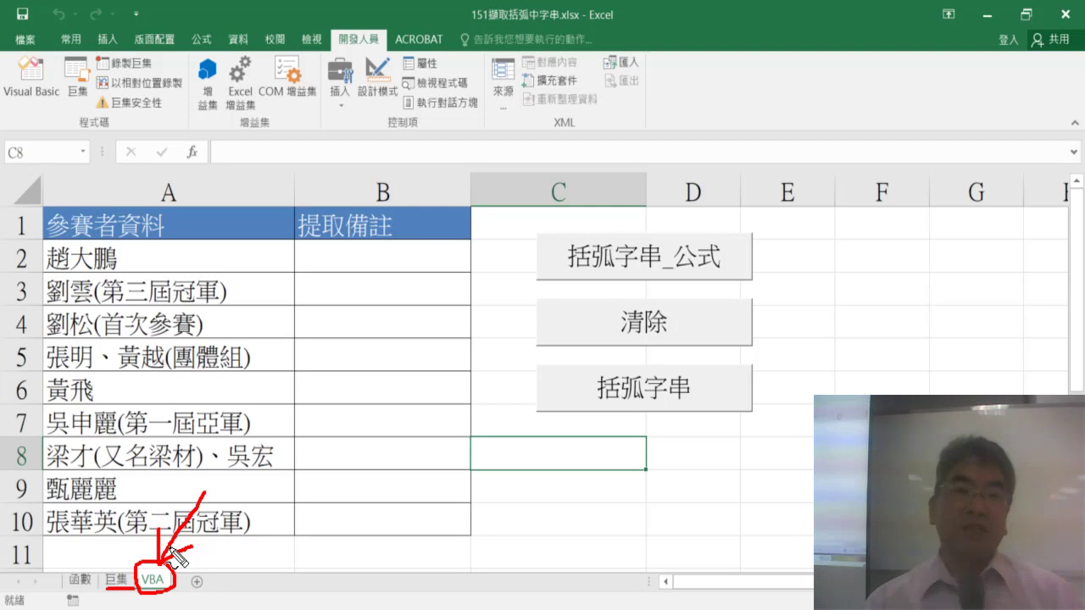
pyautogui.press('Escape')
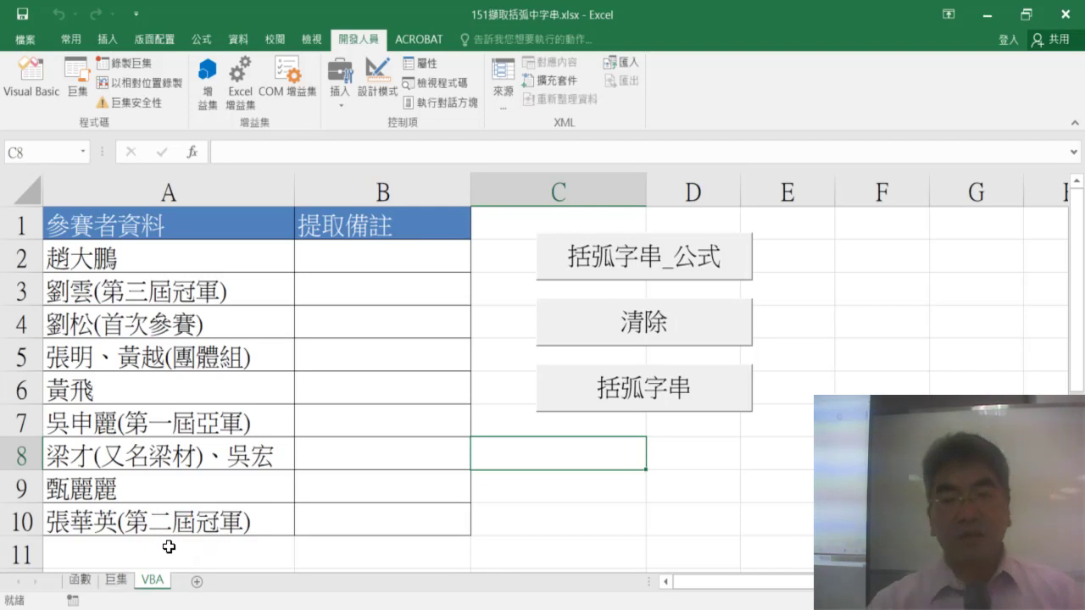
pyautogui.click(674, 451)
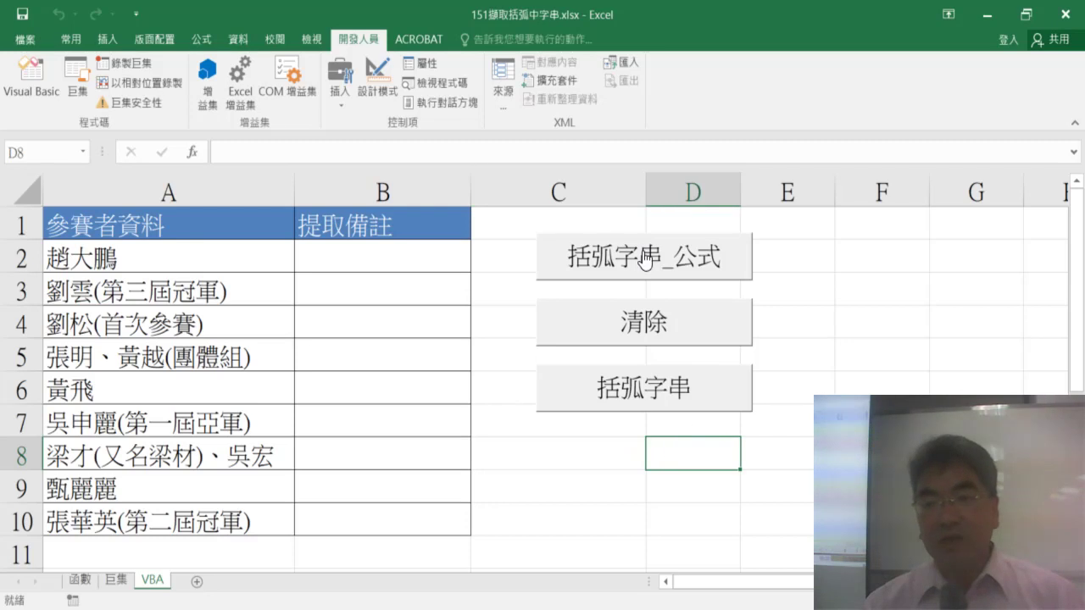
# Run 括弧字串_公式, inspect the formula it wrote into B2, then clear column B.
pyautogui.click(646, 260)
pyautogui.click(408, 253)
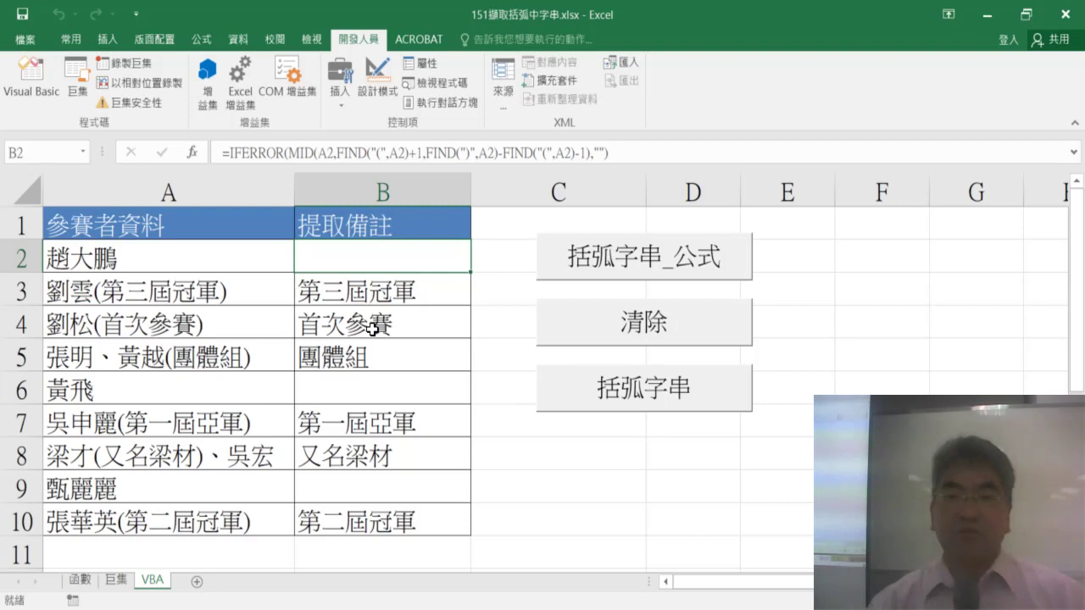
pyautogui.click(662, 330)
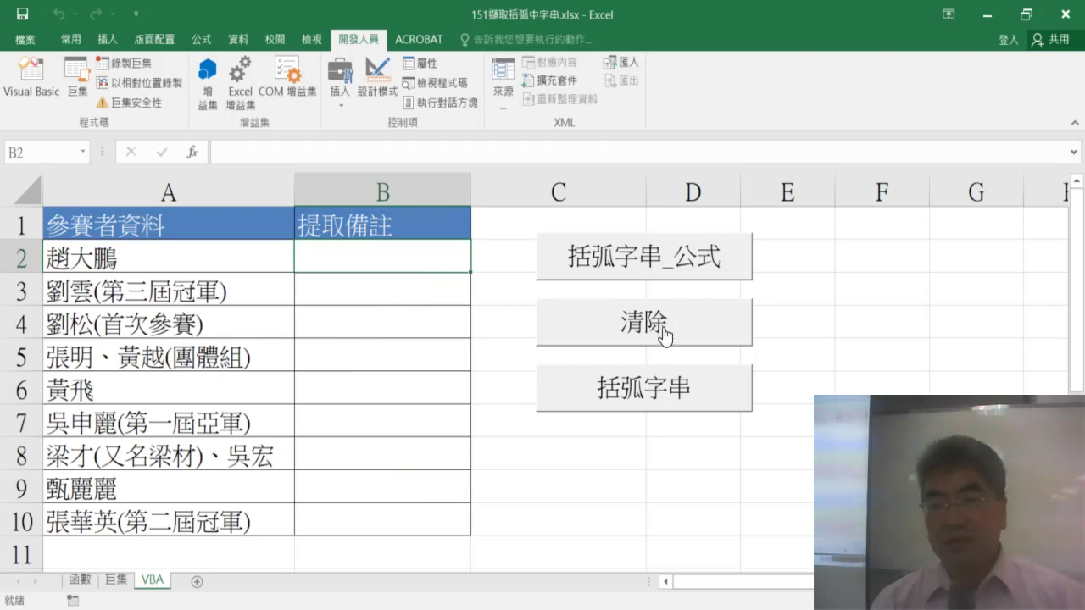
# Run 括弧字串 to fill column B with plain values and check the cells from B2 down.
pyautogui.click(653, 398)
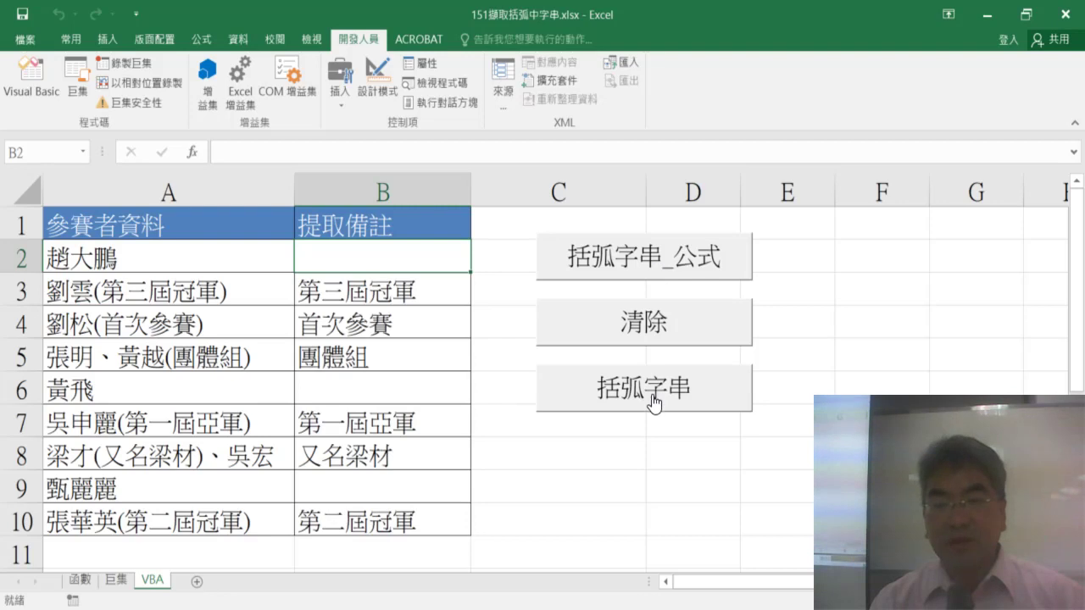
pyautogui.click(391, 294)
pyautogui.click(383, 326)
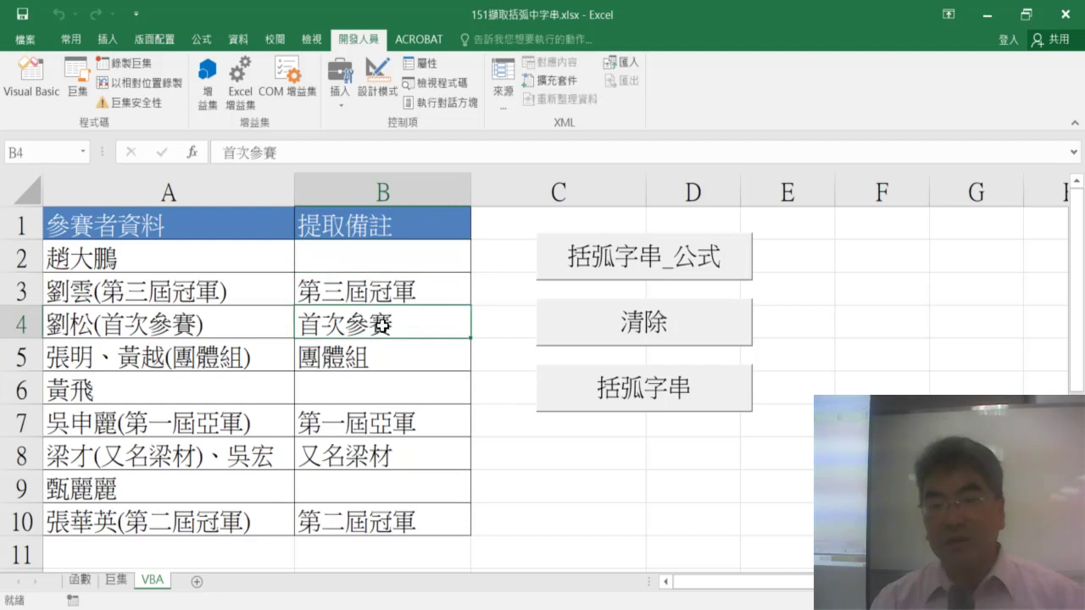
pyautogui.click(396, 355)
pyautogui.press('Down')
pyautogui.click(397, 261)
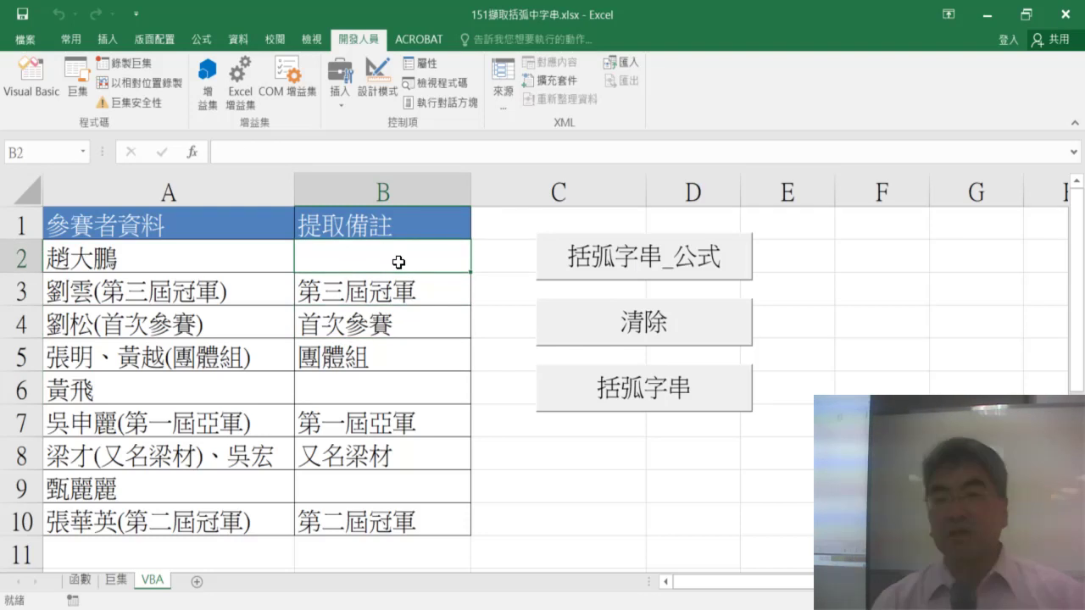
# Rerun 括弧字串_公式 and step through the IFERROR/MID/FIND formulas in column B.
pyautogui.click(628, 270)
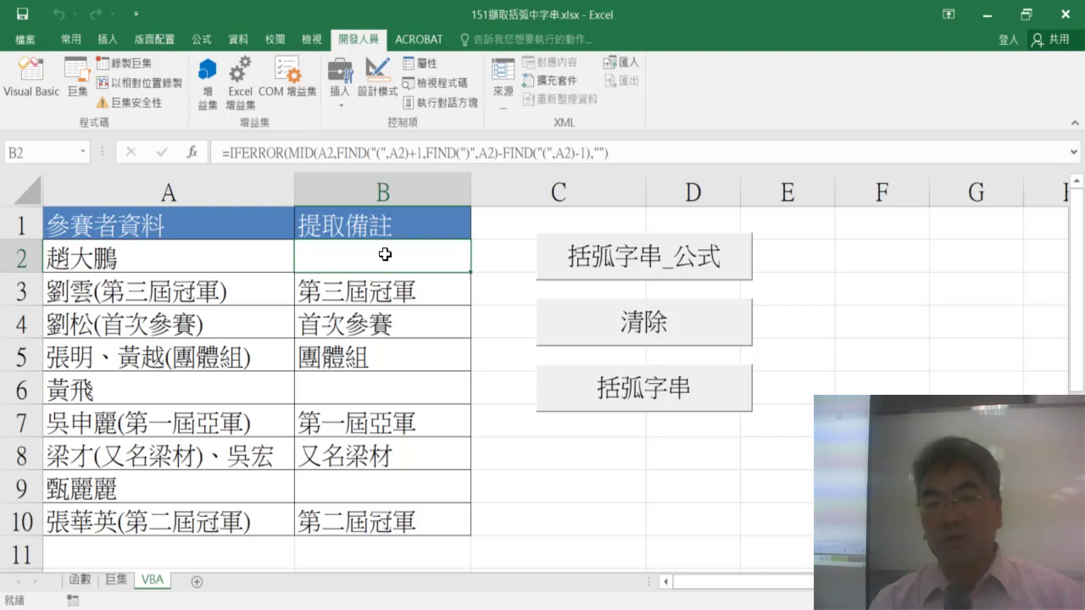
pyautogui.click(424, 290)
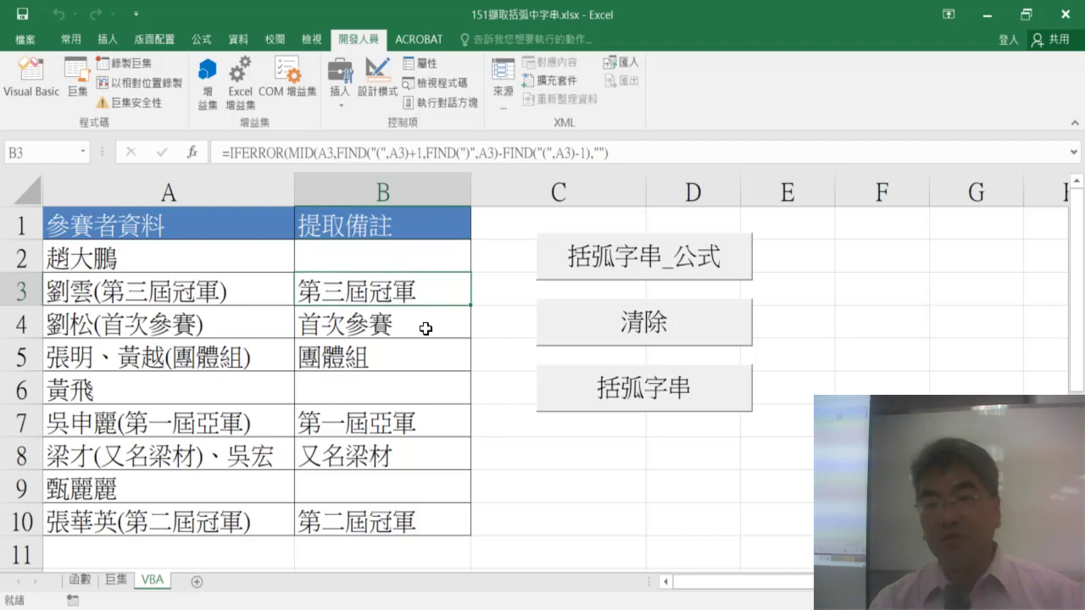
pyautogui.click(427, 327)
pyautogui.click(426, 357)
pyautogui.click(428, 388)
pyautogui.click(410, 261)
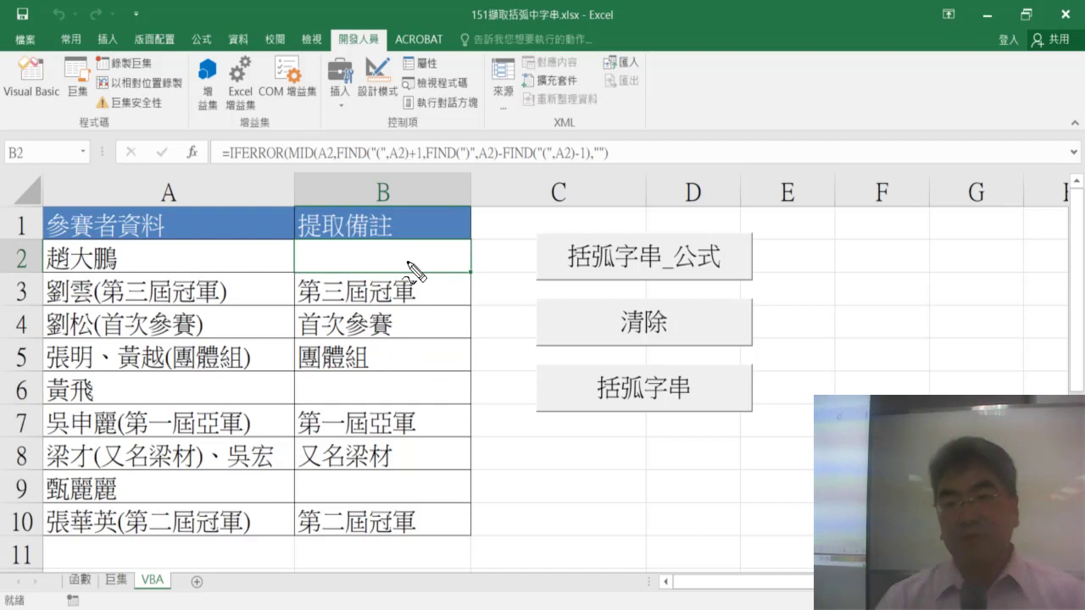
# Mark up the B2 formula and macro buttons with the pen, erase the ink, then clear column B.
pyautogui.moveTo(585, 180); pyautogui.dragTo(602, 172)
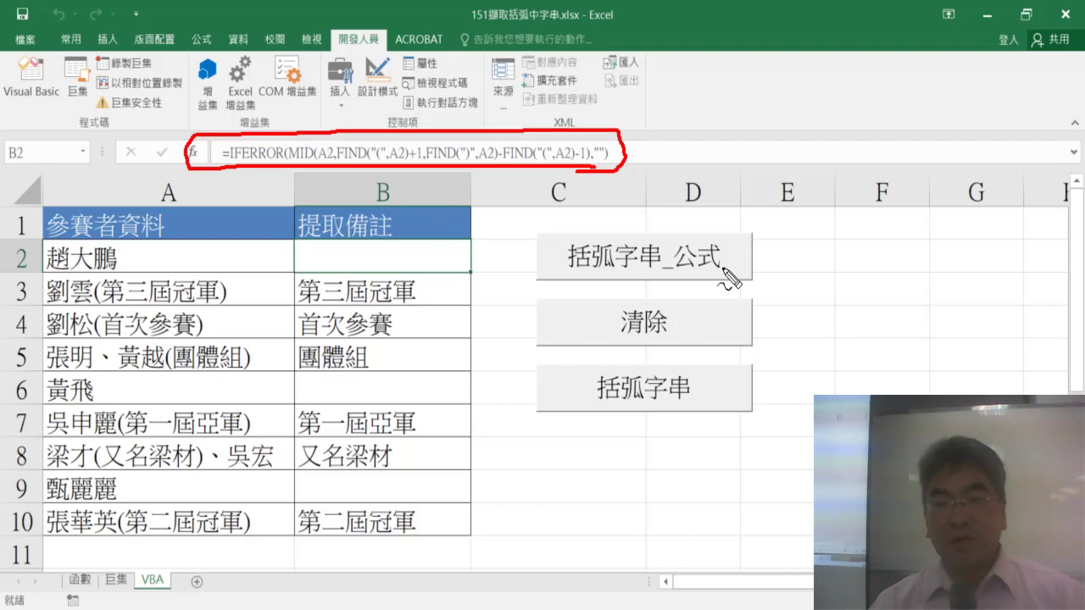
pyautogui.moveTo(722, 265)
pyautogui.mouseDown()
pyautogui.moveTo(723, 382)
pyautogui.moveTo(699, 388)
pyautogui.moveTo(720, 405)
pyautogui.mouseUp()
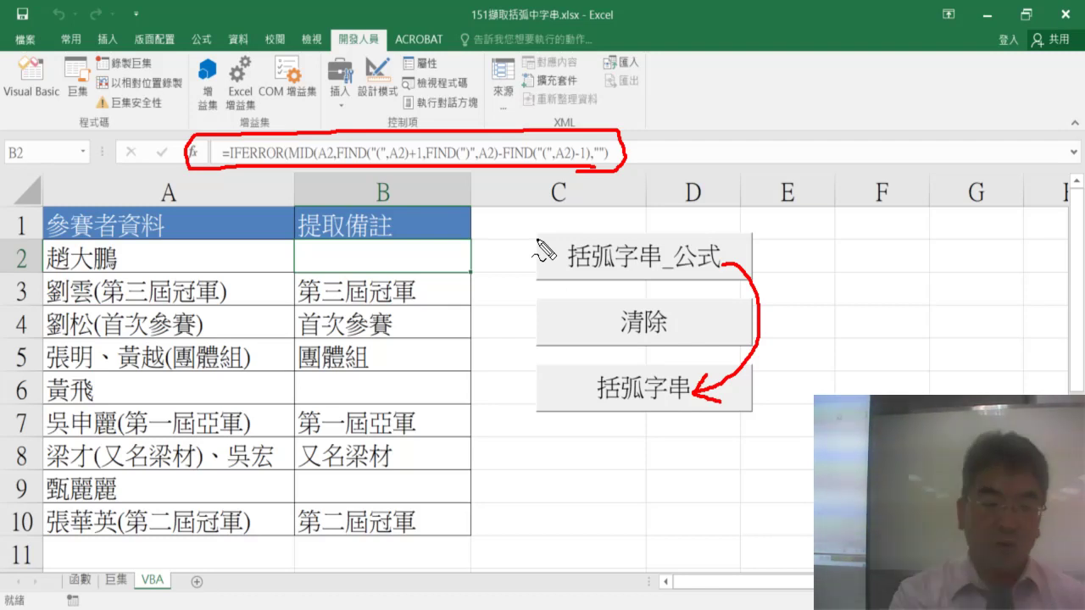
pyautogui.press('Escape')
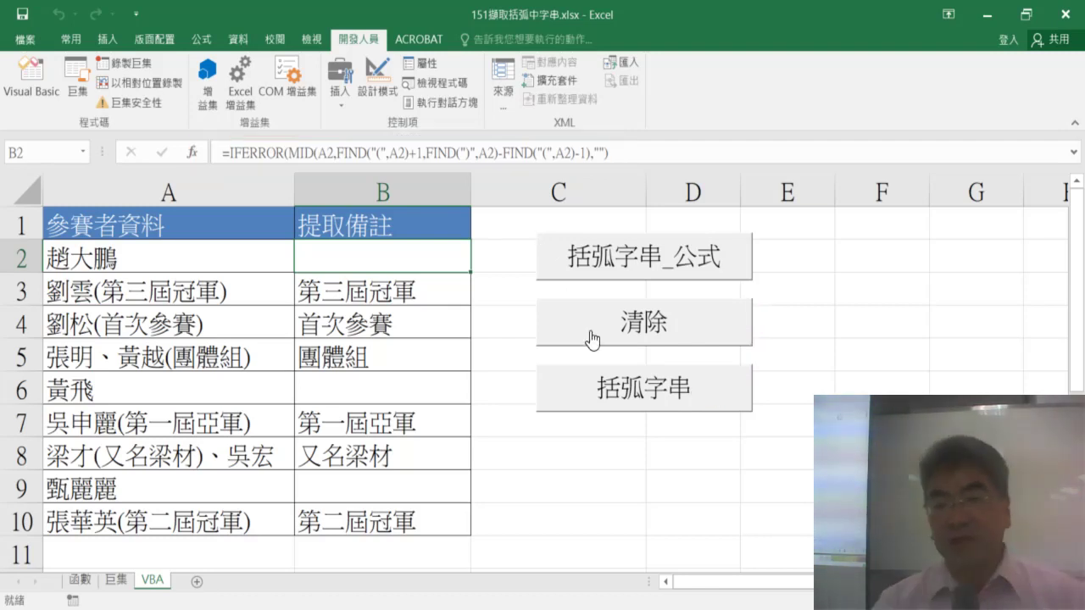
pyautogui.click(626, 341)
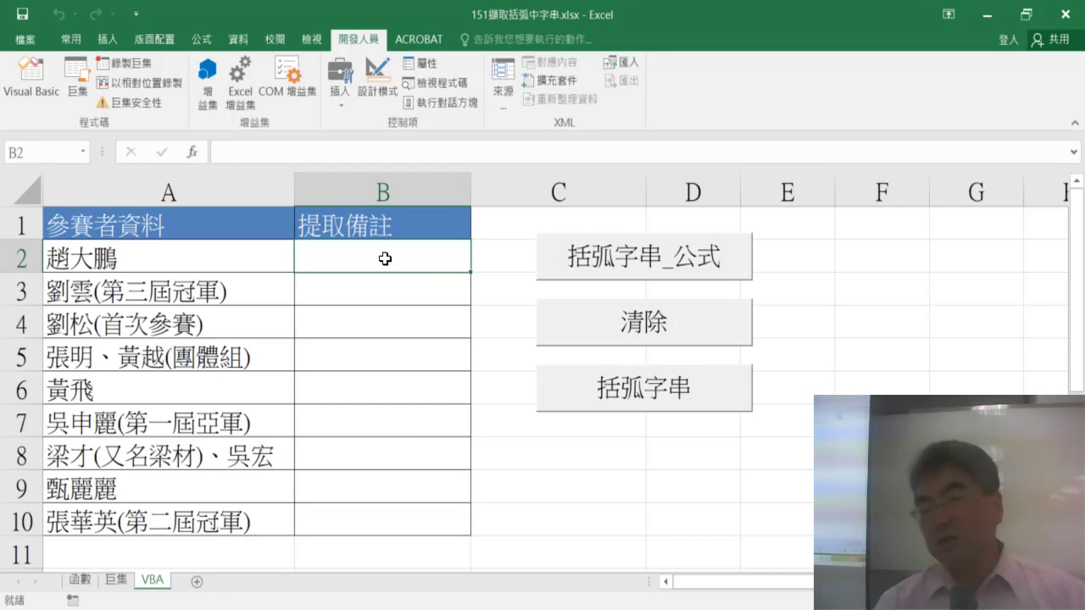
# Insert the user-defined =括弧字串函數(A2) in B2 and fill it down to B10.
pyautogui.click(193, 152)
pyautogui.click(808, 211)
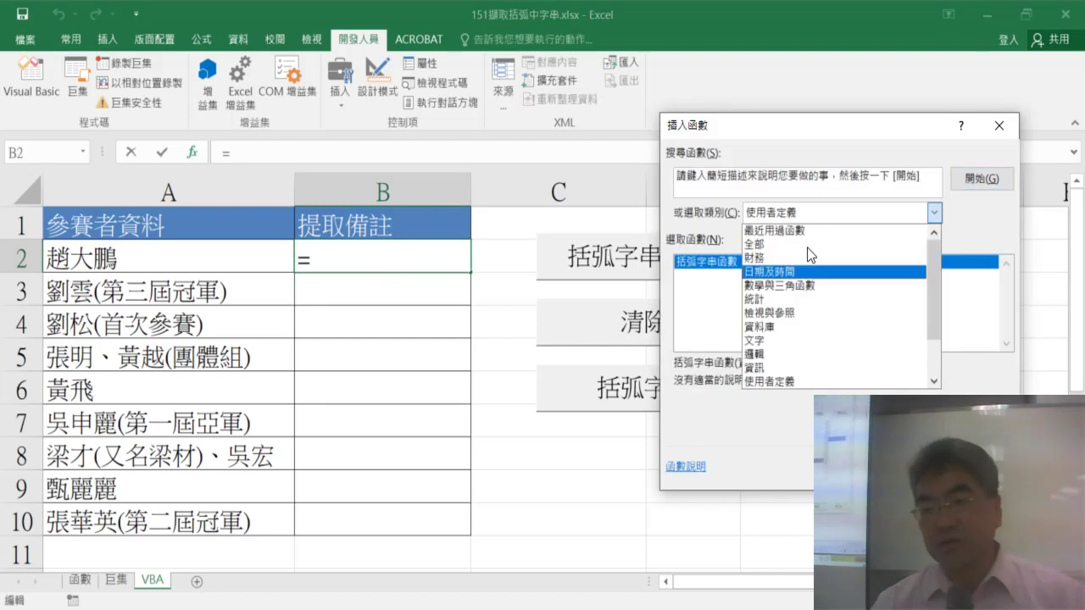
pyautogui.click(797, 382)
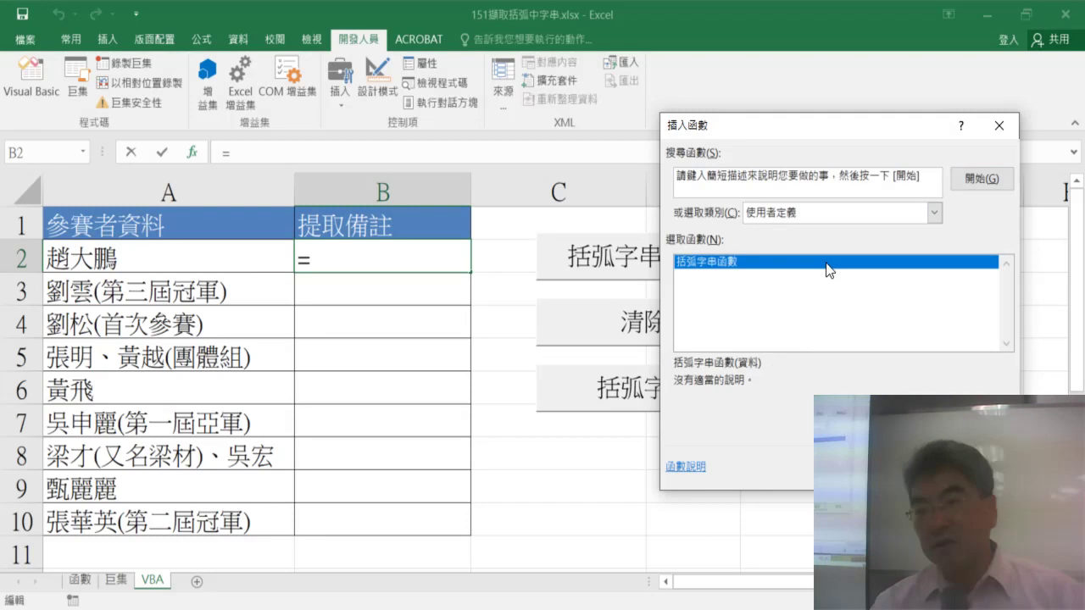
pyautogui.press('Return')
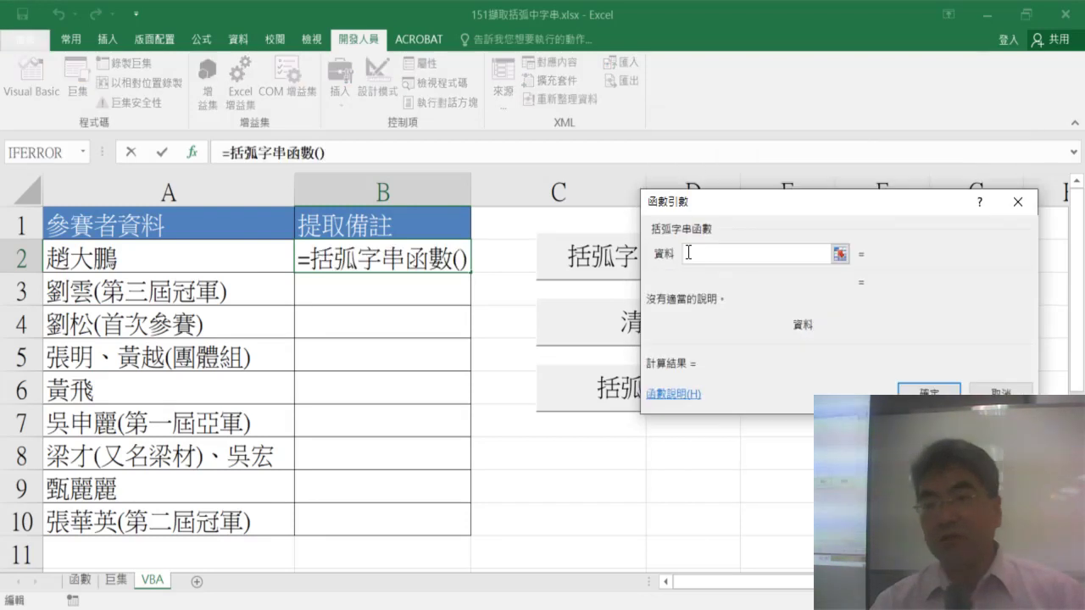
pyautogui.click(136, 254)
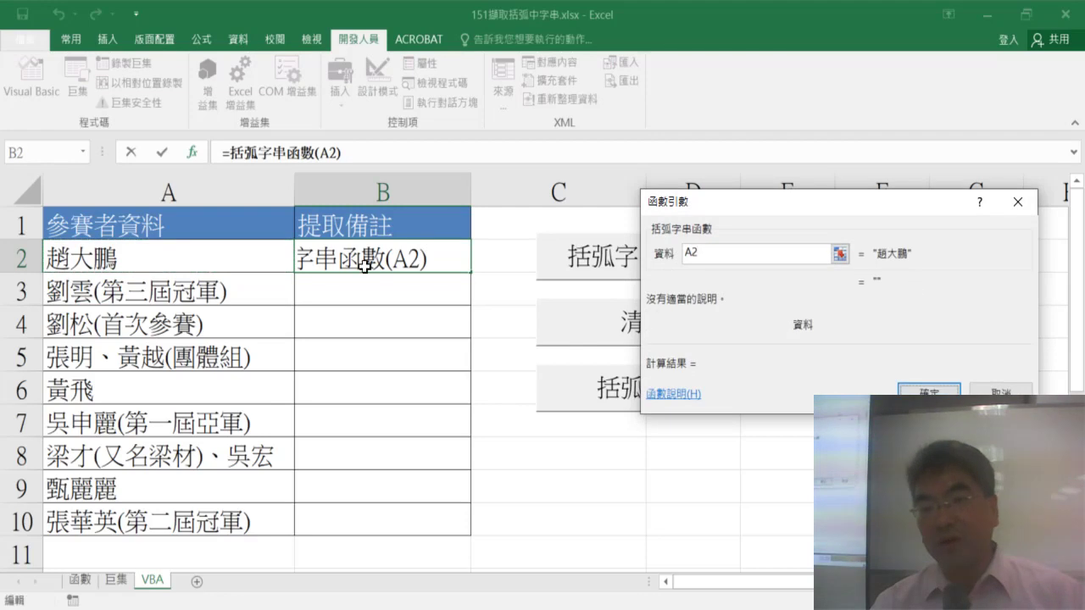
pyautogui.press('Return')
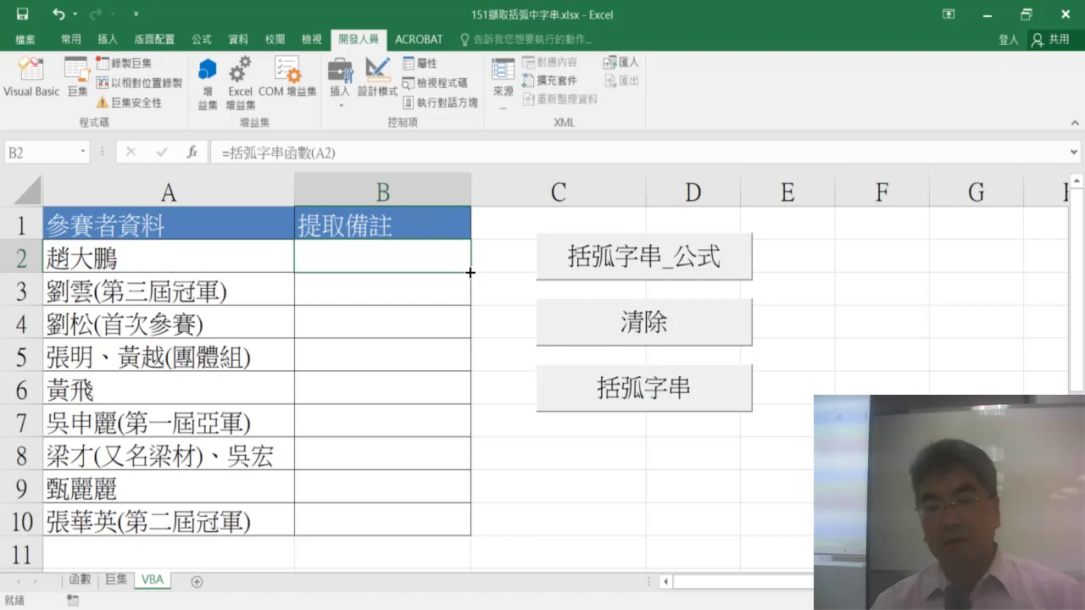
pyautogui.doubleClick(469, 273)
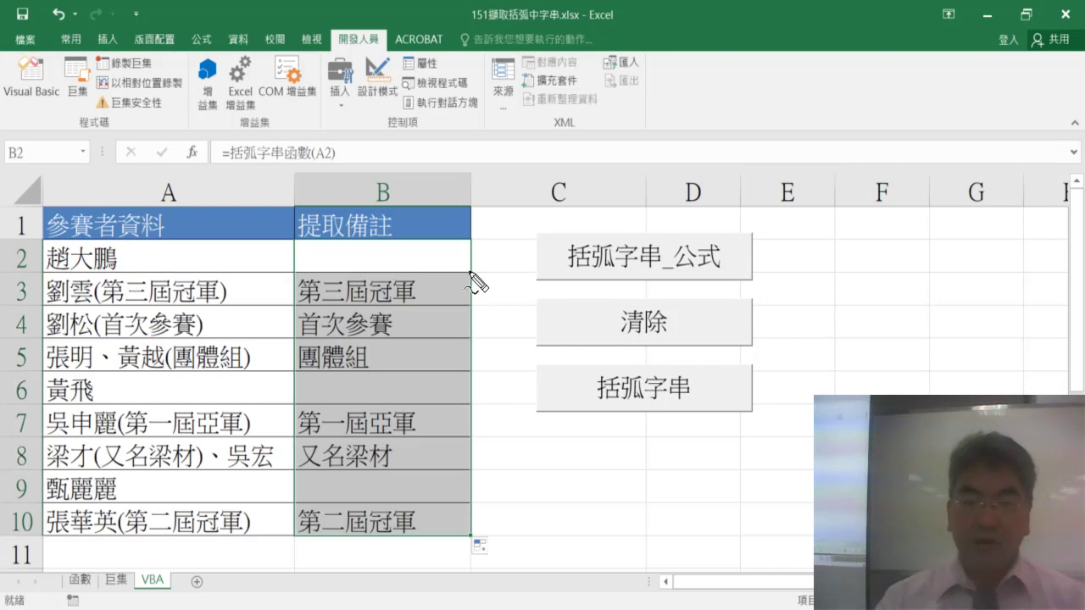
pyautogui.moveTo(654, 472); pyautogui.dragTo(710, 491)
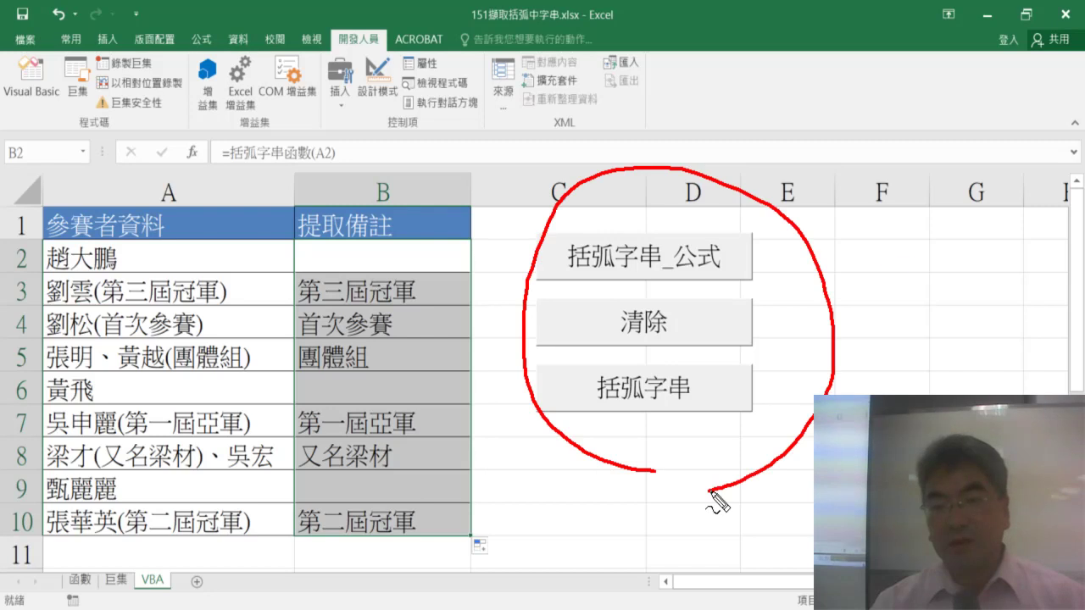
pyautogui.moveTo(910, 264)
pyautogui.mouseDown()
pyautogui.moveTo(885, 275)
pyautogui.moveTo(936, 302)
pyautogui.mouseUp()
pyautogui.moveTo(961, 219); pyautogui.dragTo(961, 301)
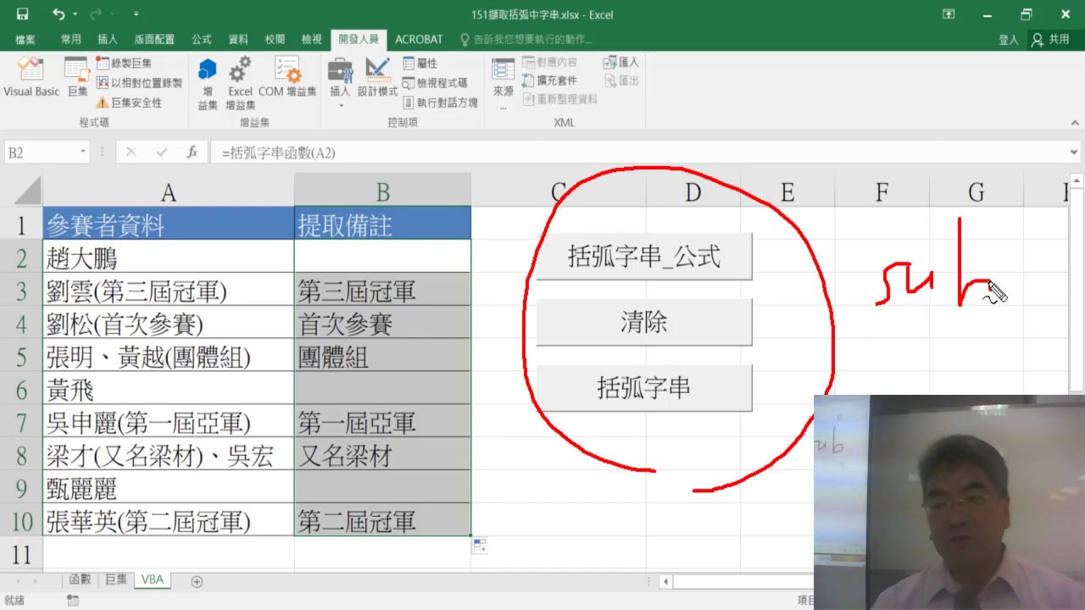
pyautogui.moveTo(852, 339); pyautogui.dragTo(1002, 338)
pyautogui.moveTo(196, 168)
pyautogui.mouseDown()
pyautogui.moveTo(205, 139)
pyautogui.moveTo(259, 177)
pyautogui.mouseUp()
pyautogui.moveTo(263, 60)
pyautogui.mouseDown()
pyautogui.moveTo(310, 59)
pyautogui.moveTo(333, 105)
pyautogui.moveTo(375, 112)
pyautogui.mouseUp()
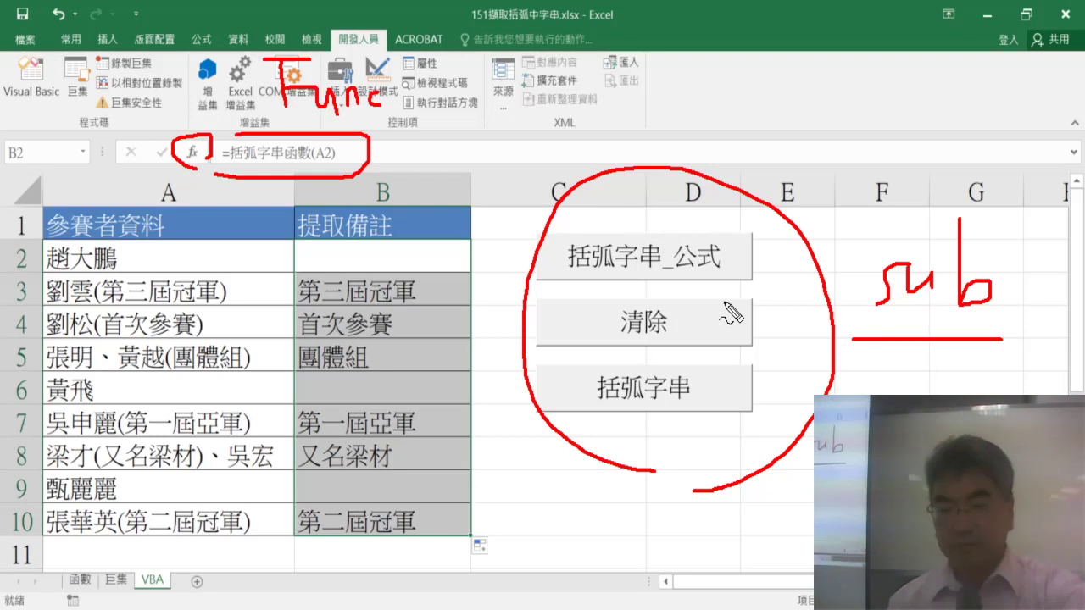
pyautogui.press('Escape')
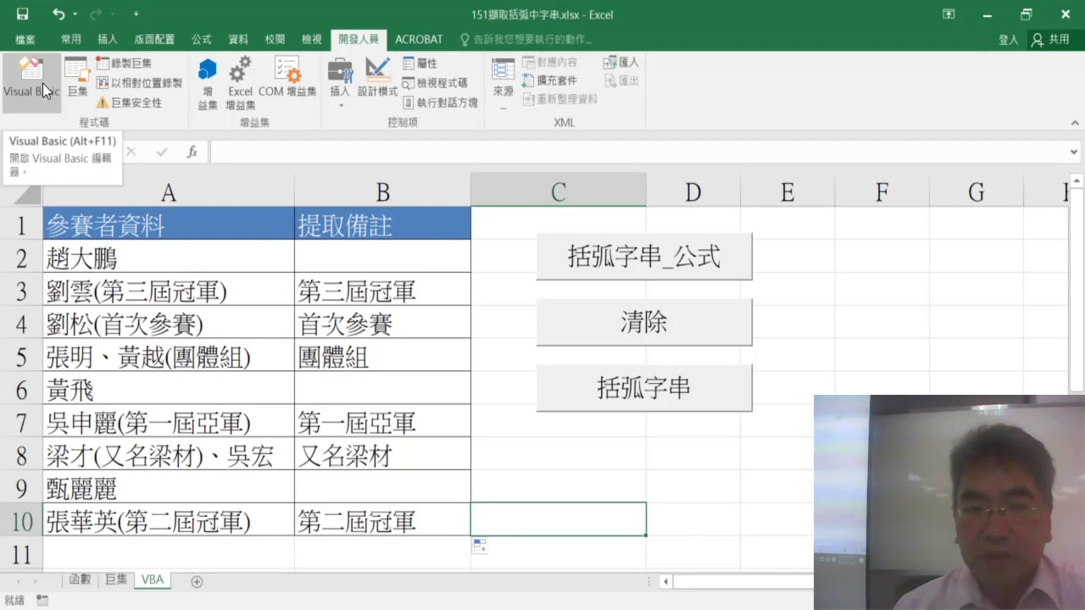
# Open the Visual Basic editor and copy the procedure name 括弧字串_公式.
pyautogui.click(42, 83)
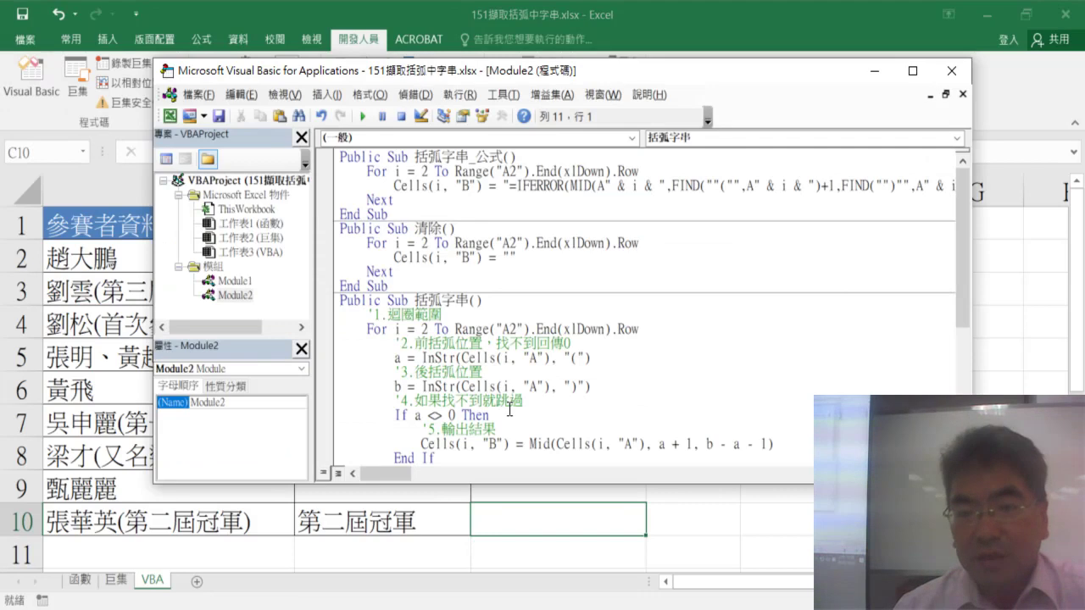
pyautogui.moveTo(415, 157); pyautogui.dragTo(455, 157)
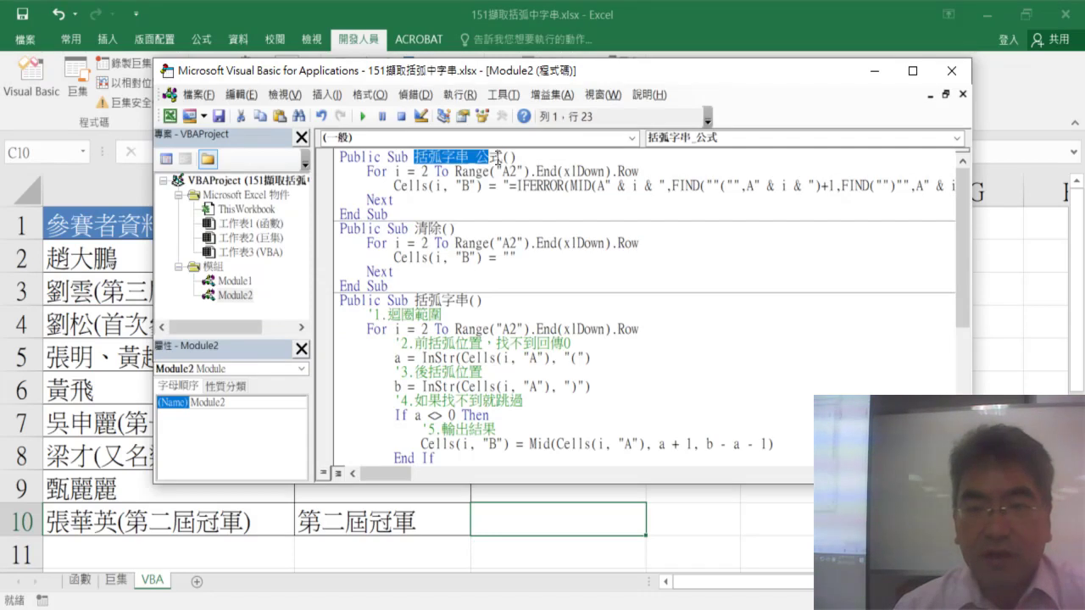
pyautogui.rightClick(482, 161)
pyautogui.click(513, 188)
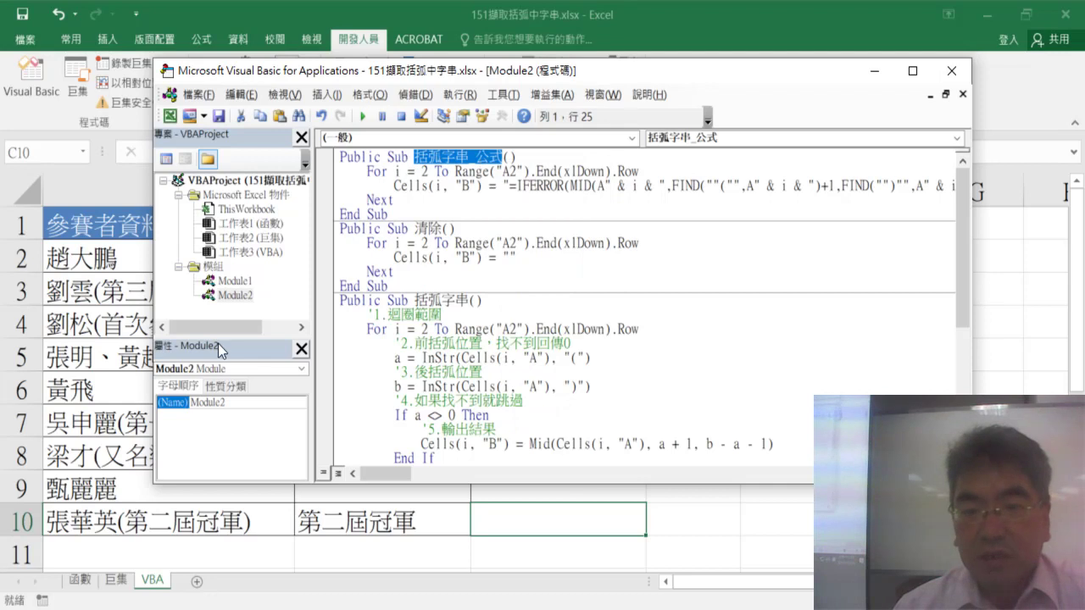
# Browse Module2's procedures down to the 括弧字串函數 function.
pyautogui.click(234, 294)
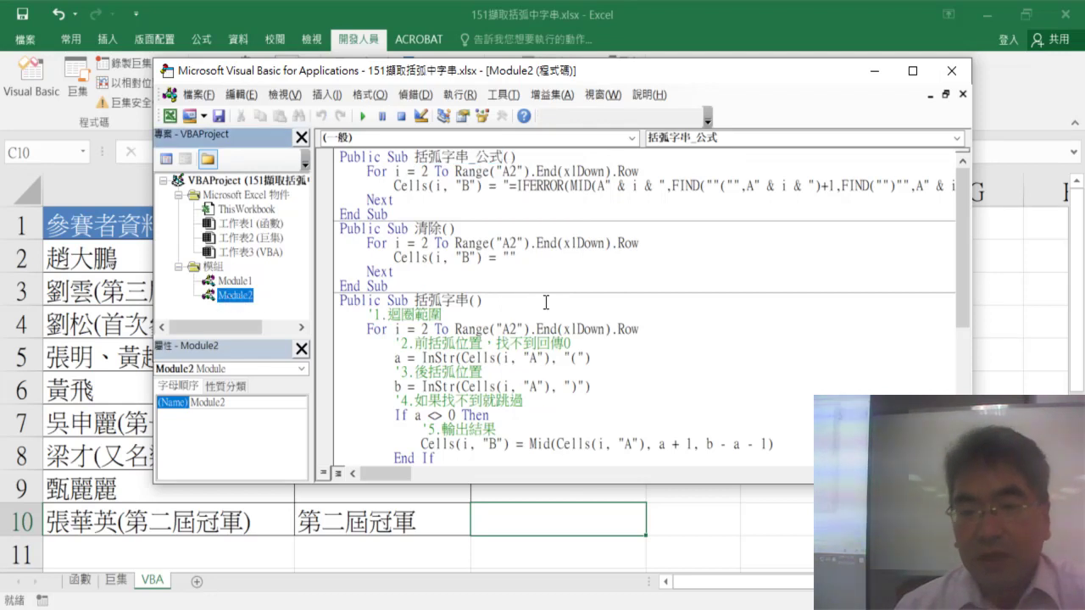
pyautogui.click(458, 192)
pyautogui.click(407, 159)
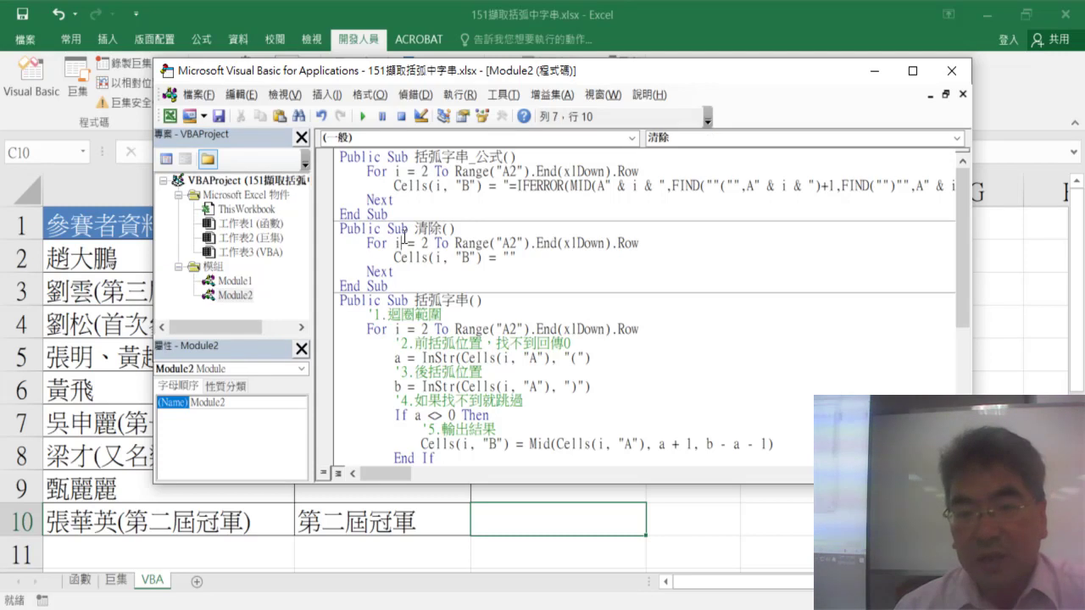
pyautogui.click(408, 301)
pyautogui.scroll(-3, 415, 301)
pyautogui.scroll(-1, 420, 301)
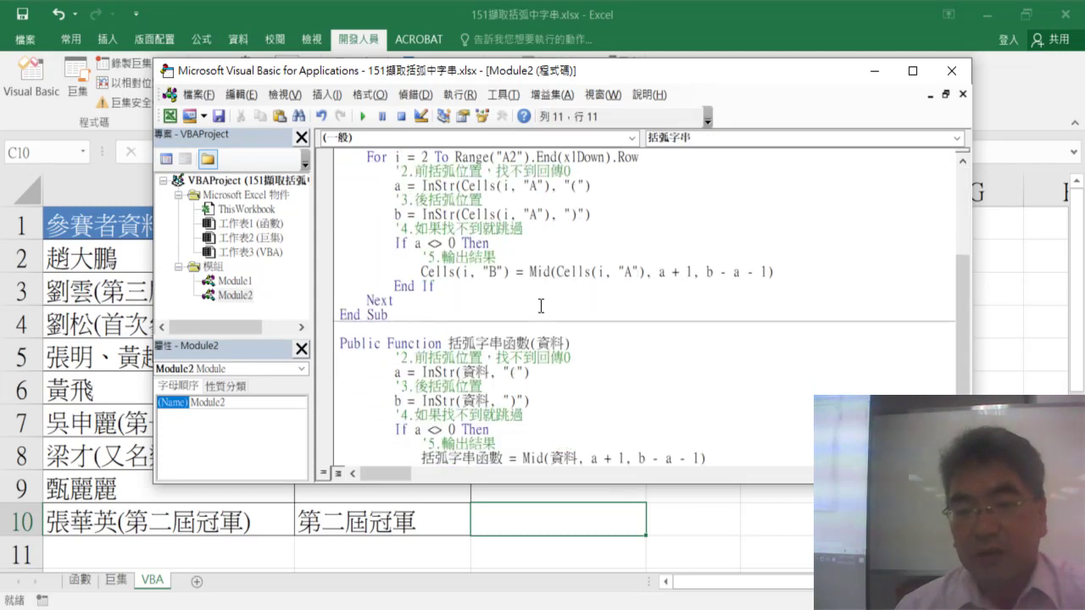
pyautogui.scroll(-1, 421, 301)
pyautogui.click(421, 301)
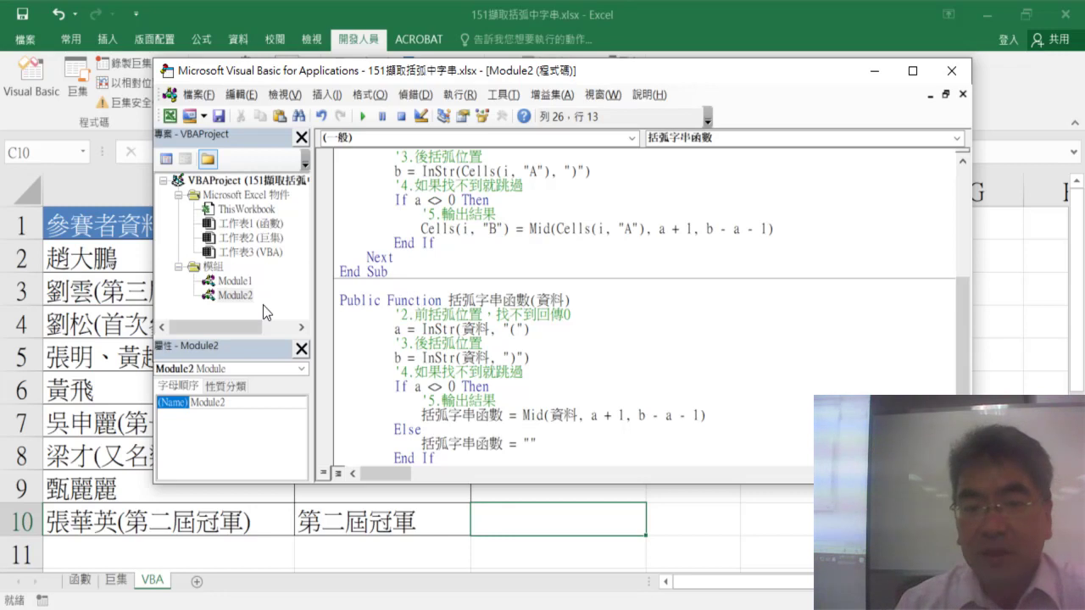
# Remove Module2 without exporting, then open Module1 and select all its code.
pyautogui.rightClick(246, 295)
pyautogui.click(305, 425)
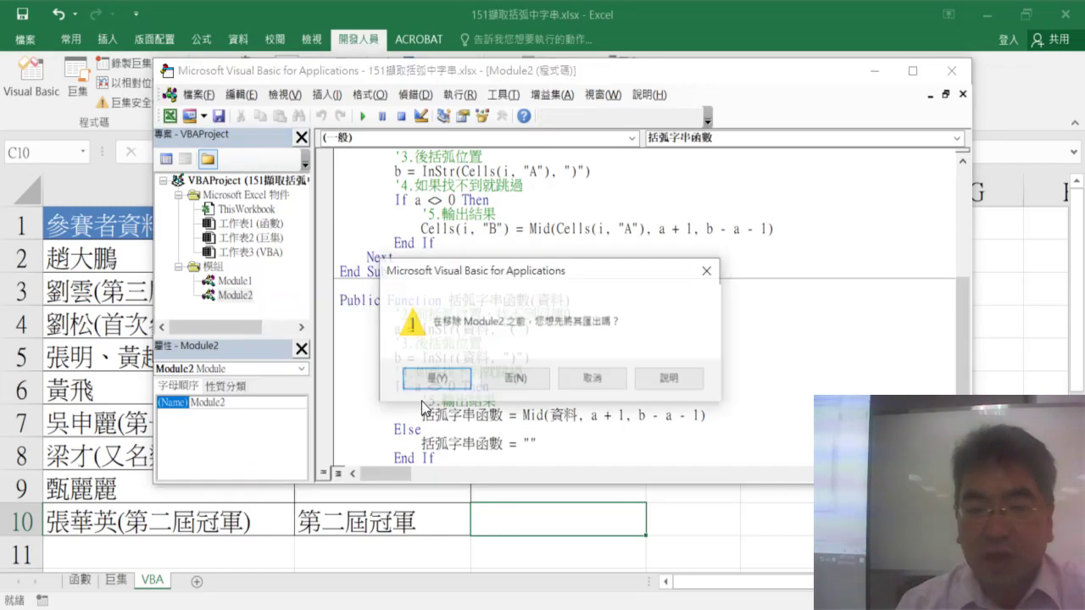
pyautogui.click(519, 378)
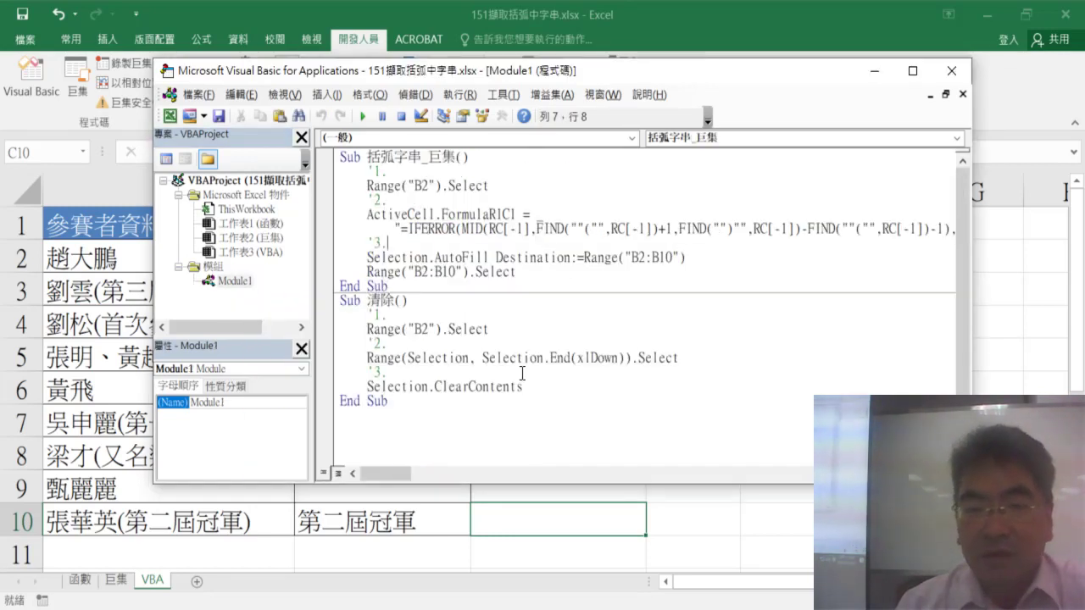
pyautogui.doubleClick(290, 283)
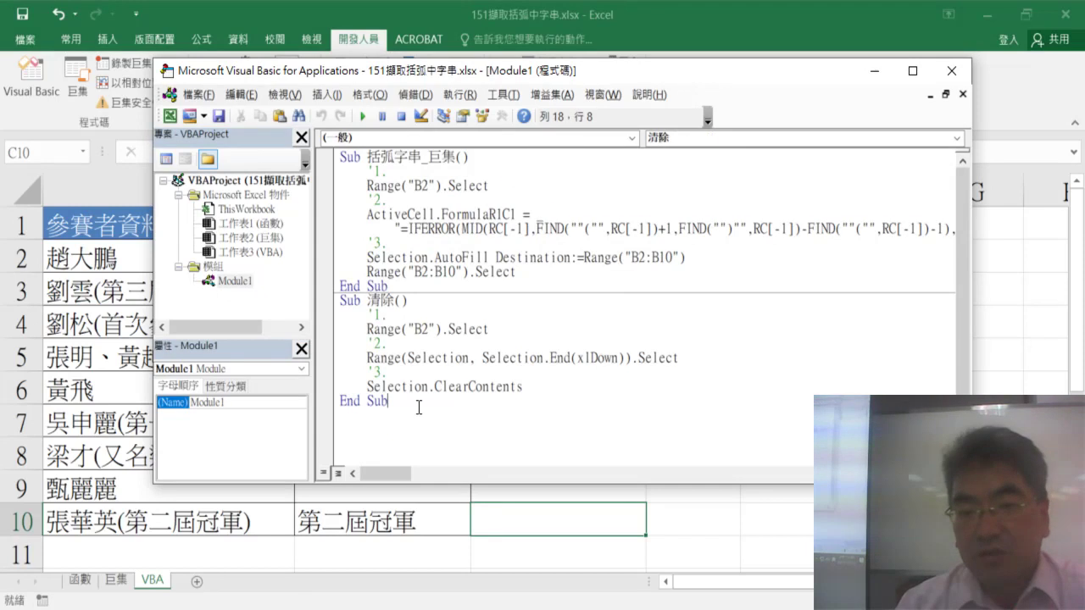
pyautogui.moveTo(450, 405); pyautogui.dragTo(337, 154)
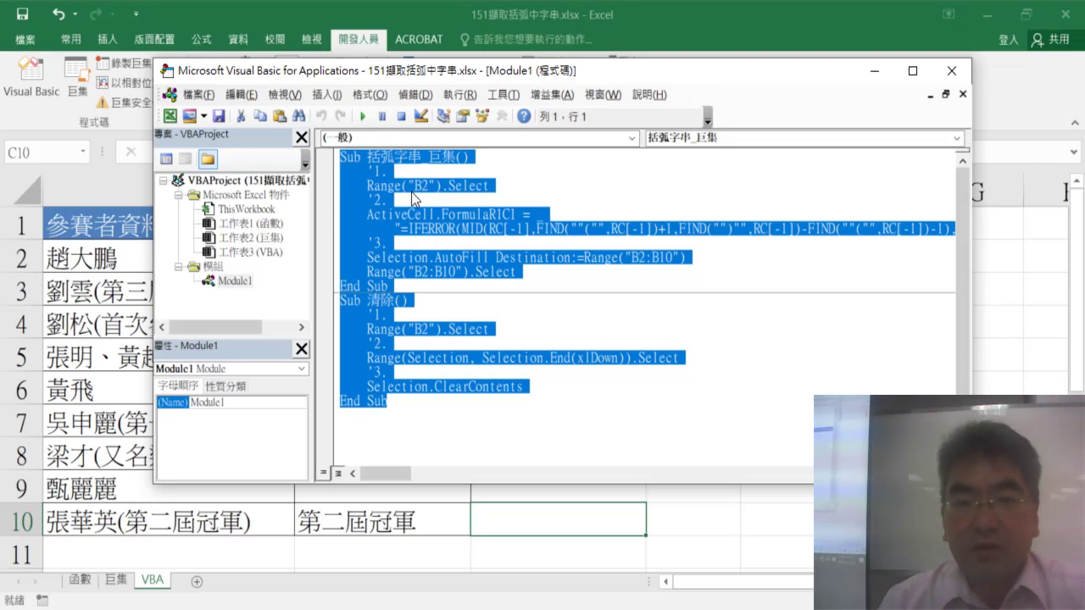
# Insert a new empty module into the VBA project.
pyautogui.rightClick(213, 267)
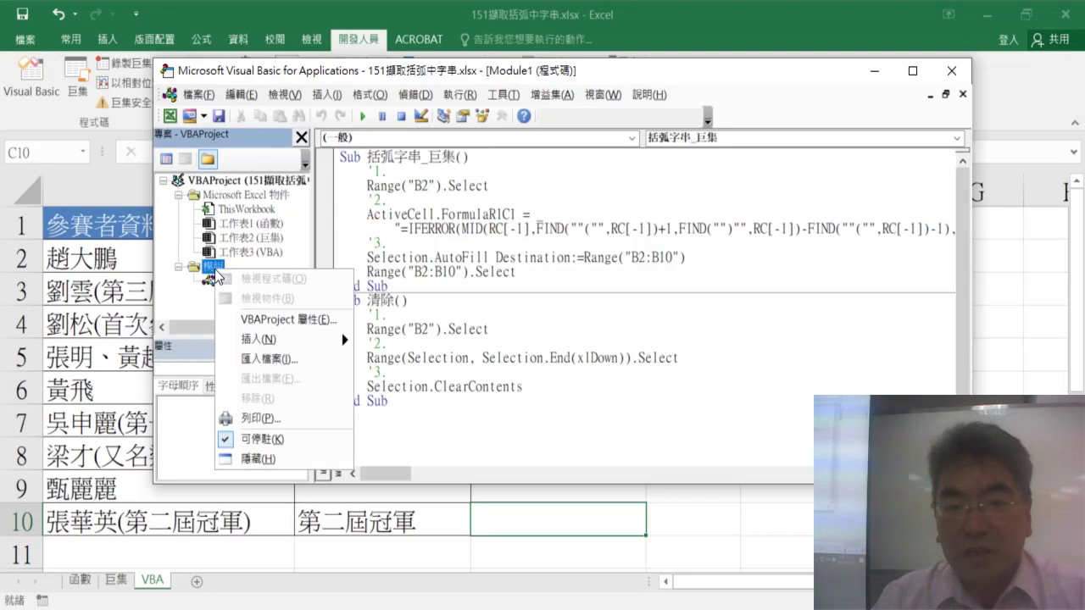
pyautogui.moveTo(339, 339)
pyautogui.click(363, 359)
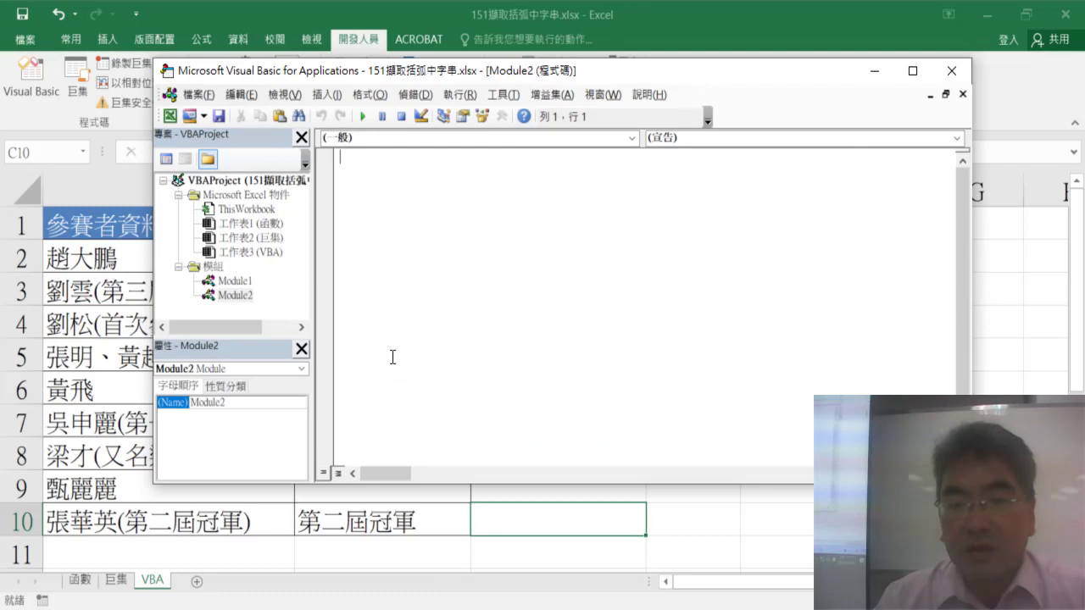
# Add a Public Sub procedure named 括弧字串_公式 using the pasted name, then narrow the editor.
pyautogui.click(326, 95)
pyautogui.click(342, 123)
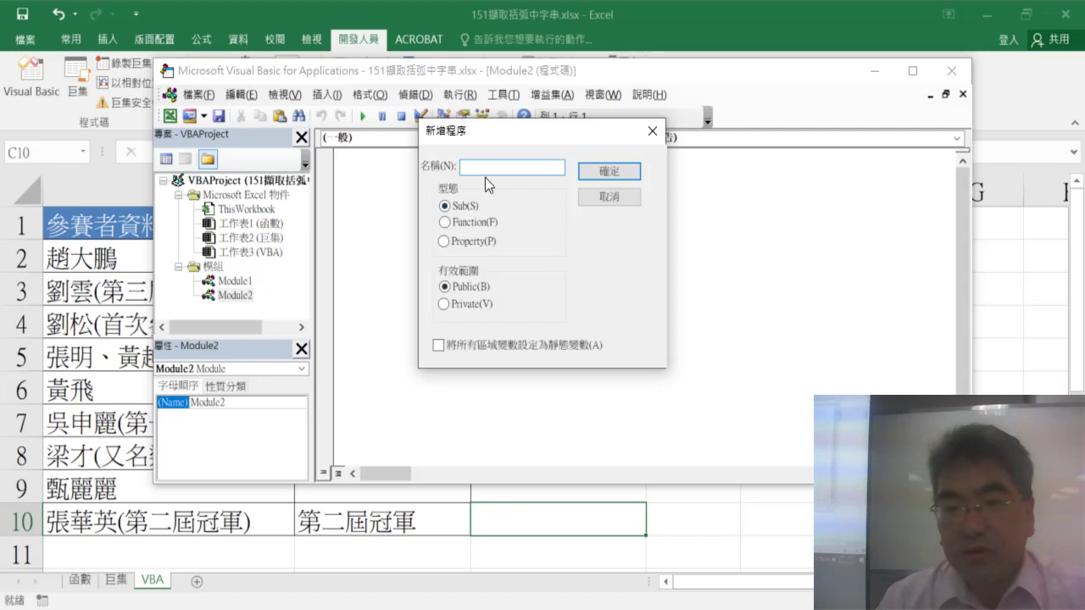
pyautogui.rightClick(486, 167)
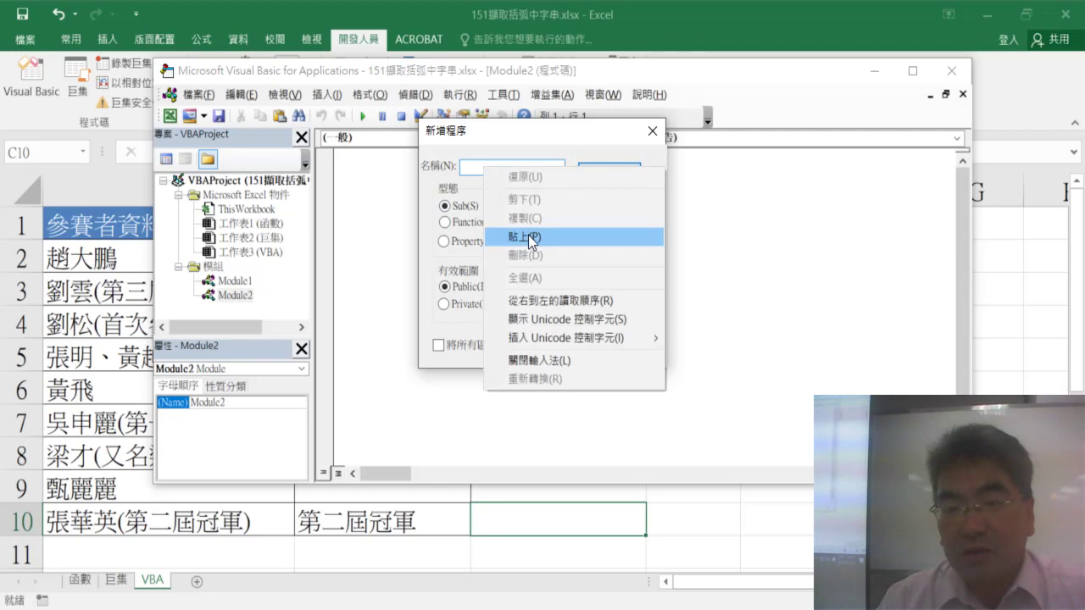
pyautogui.click(531, 237)
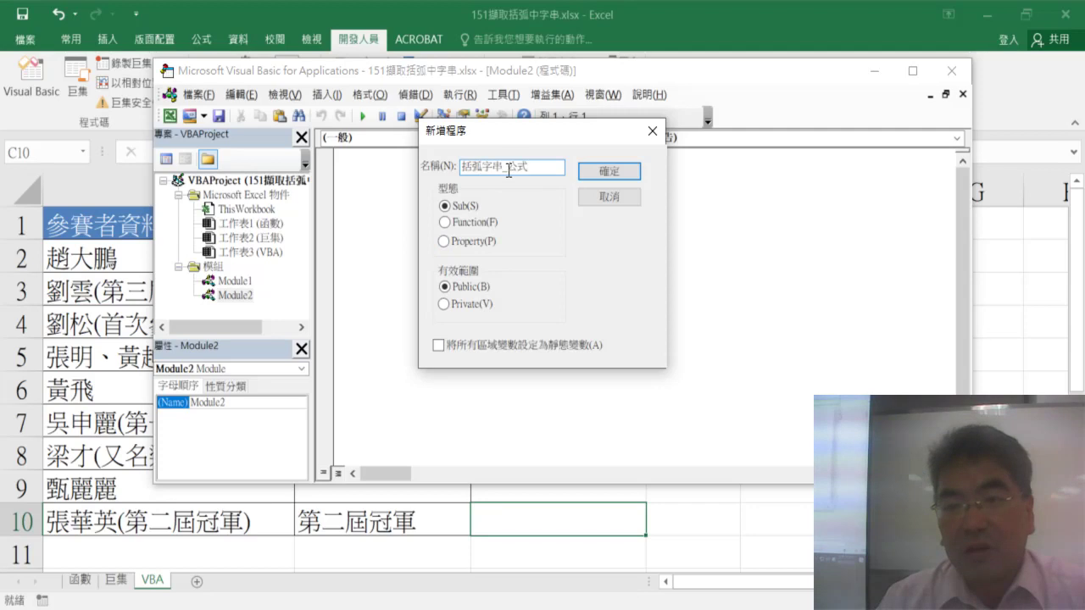
pyautogui.moveTo(509, 170); pyautogui.dragTo(543, 170)
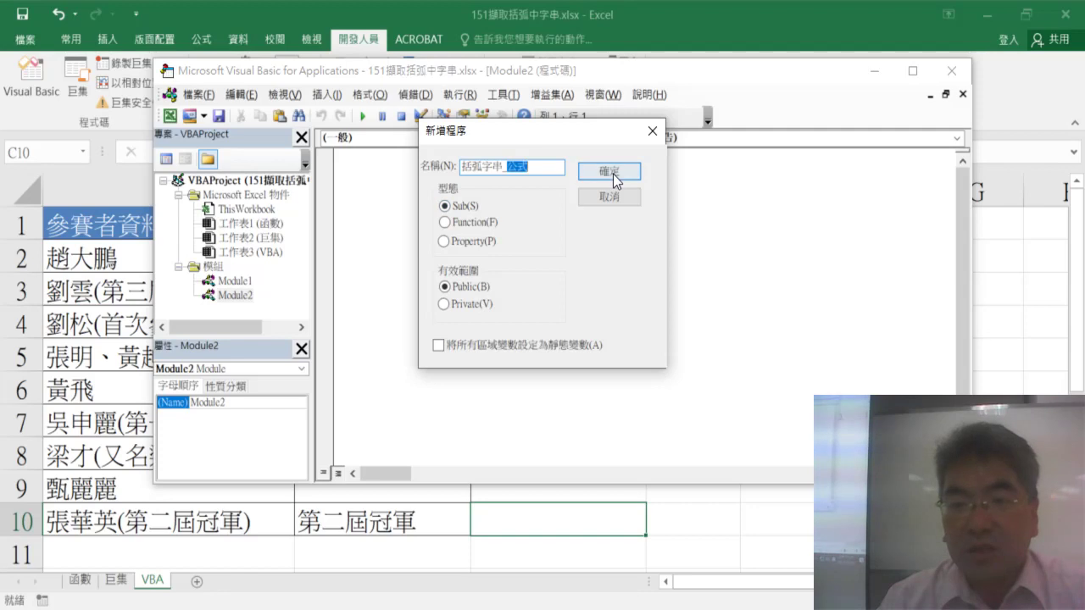
pyautogui.click(613, 174)
pyautogui.moveTo(971, 272); pyautogui.dragTo(573, 278)
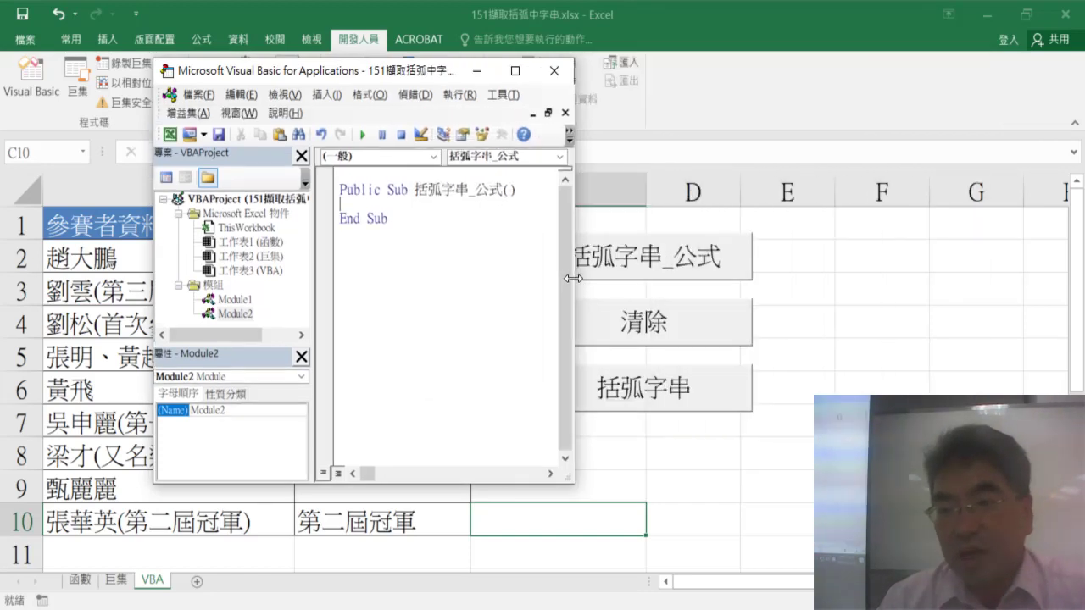
# Resize and shift the VBA editor right to reveal columns A and B, with the cursor inside the Sub.
pyautogui.moveTo(573, 278); pyautogui.dragTo(871, 280)
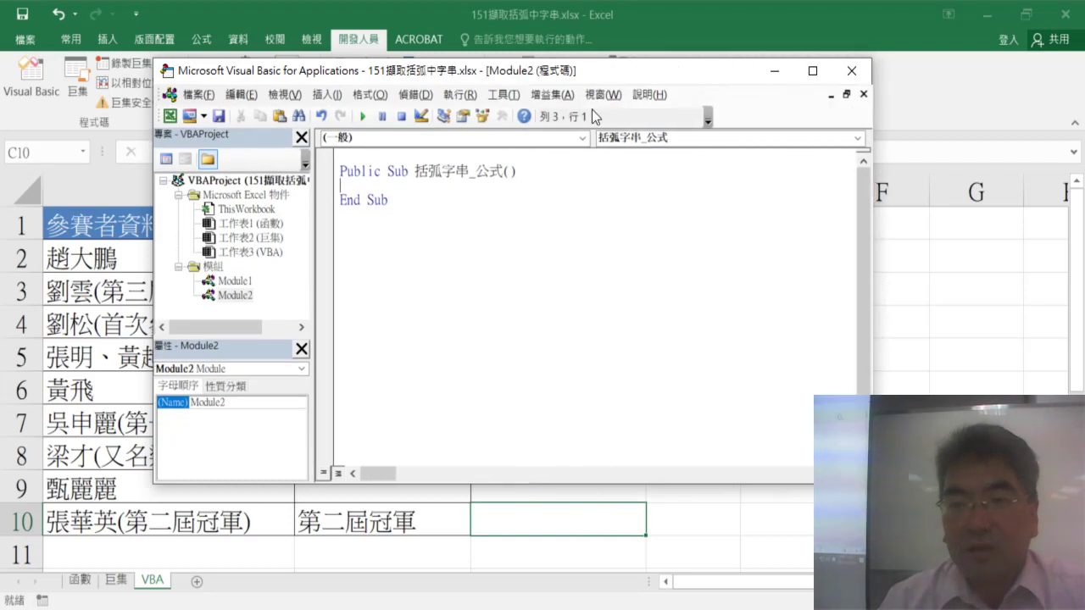
pyautogui.moveTo(514, 70); pyautogui.dragTo(791, 91)
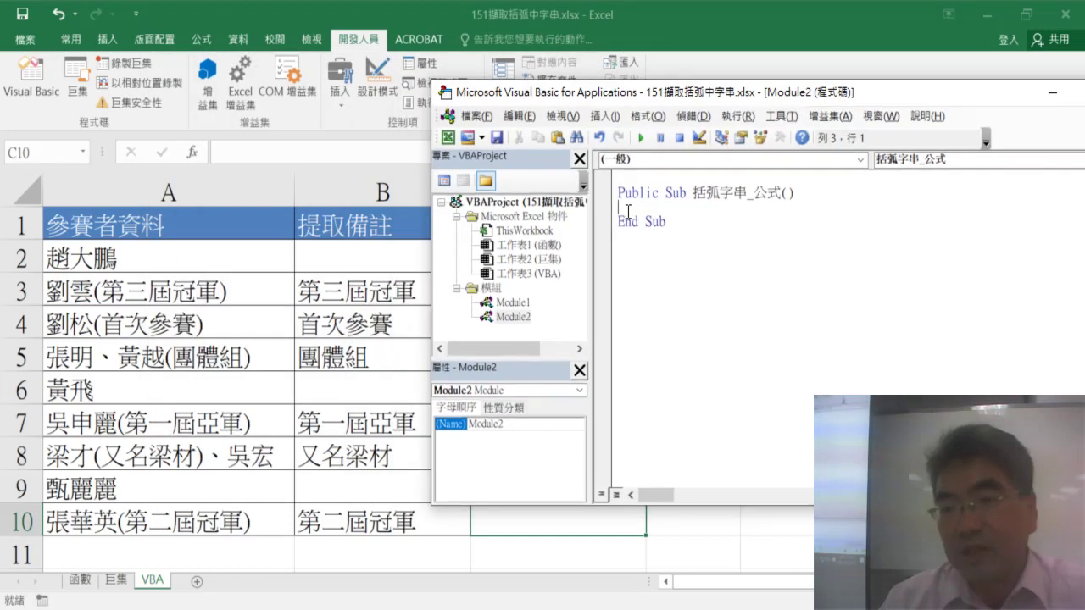
pyautogui.click(645, 193)
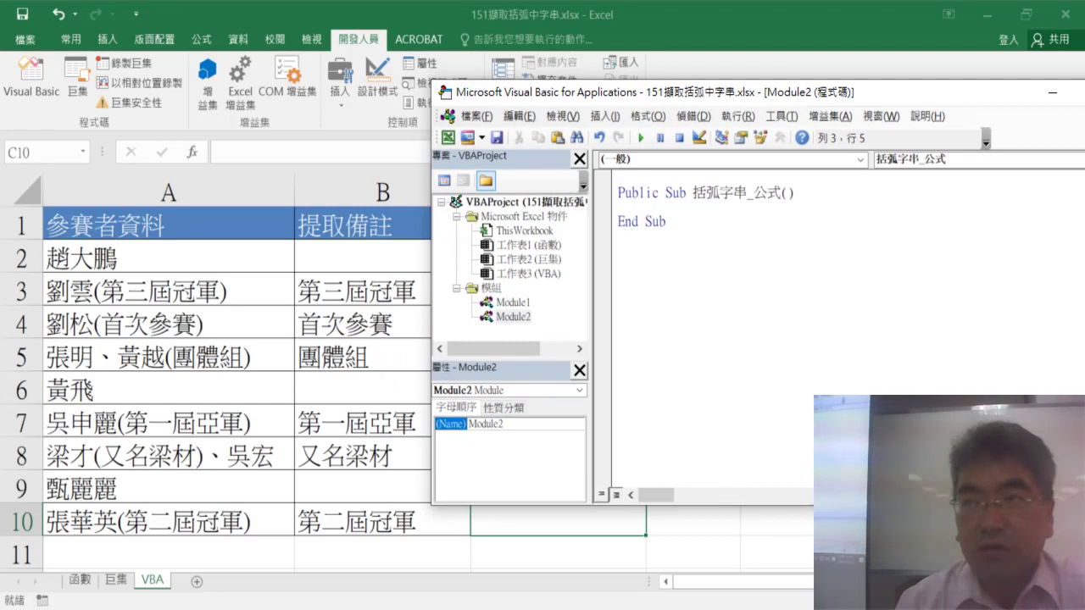
pyautogui.moveTo(598, 93)
pyautogui.mouseDown()
pyautogui.moveTo(661, 94)
pyautogui.moveTo(613, 96)
pyautogui.mouseUp()
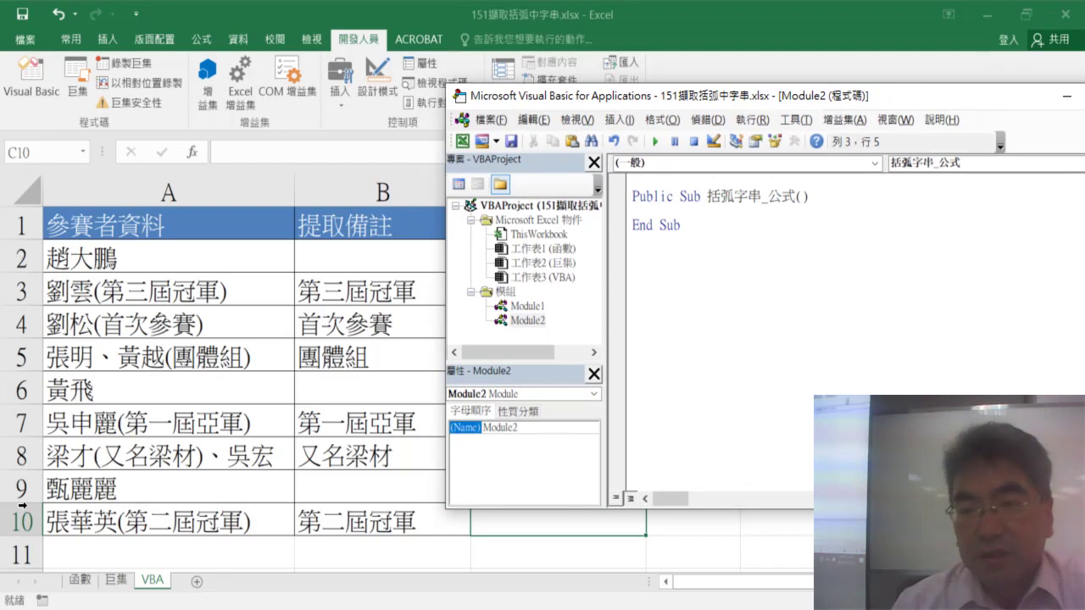
# Write a For i = 2 To 10 loop setting Cells(i, "B") to an empty string.
pyautogui.write('f')
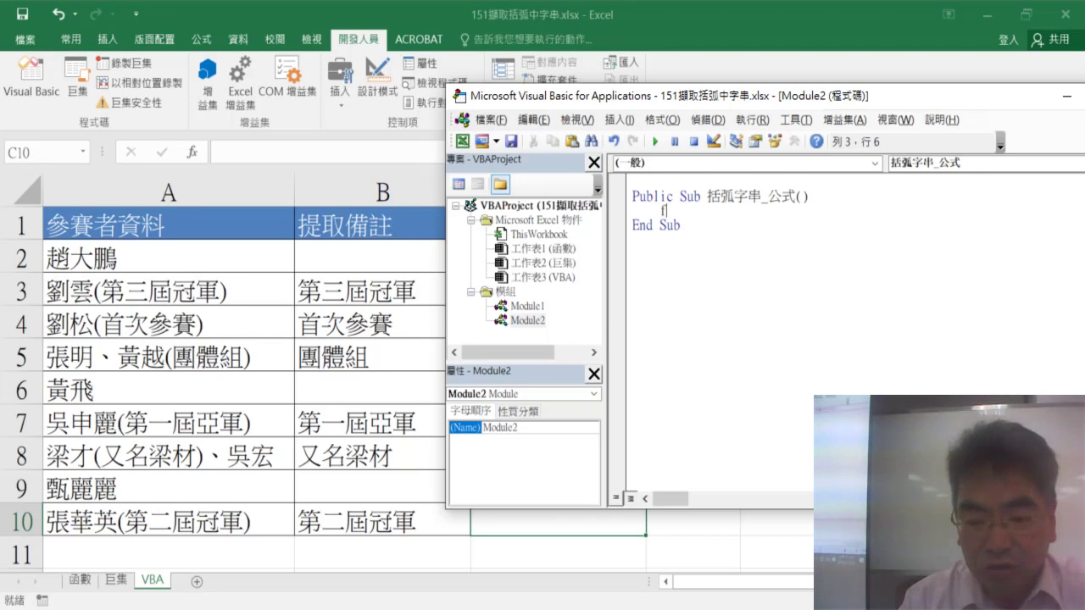
pyautogui.write('or')
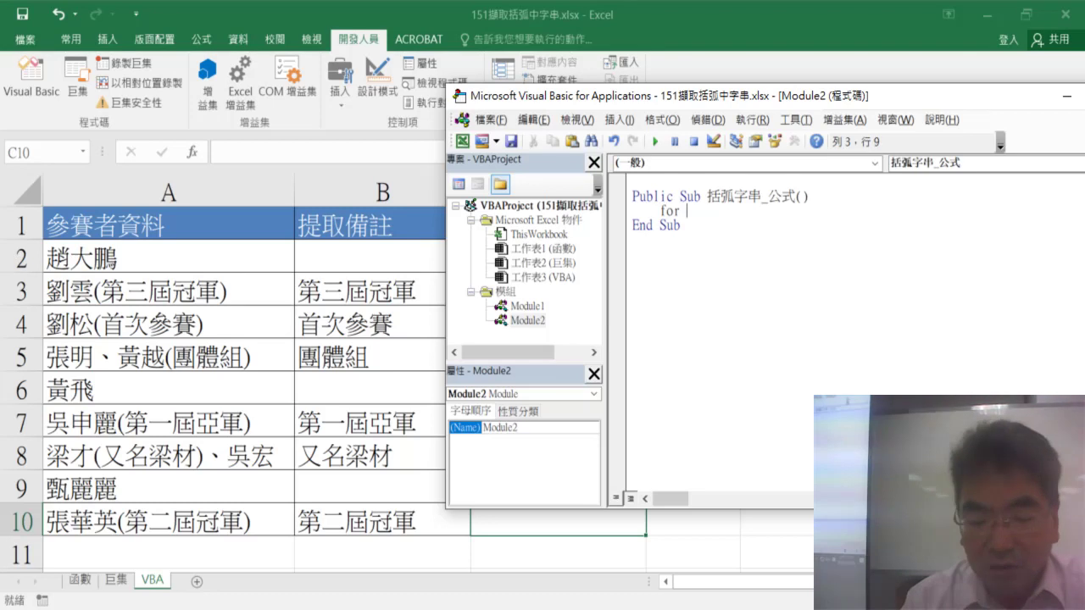
pyautogui.write(' i=')
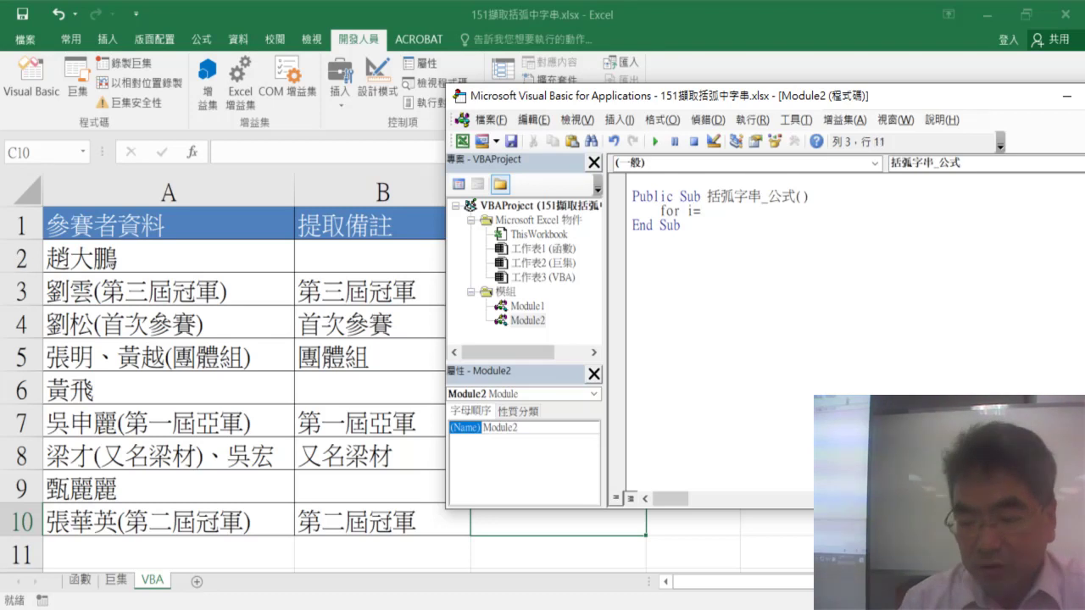
pyautogui.write('2')
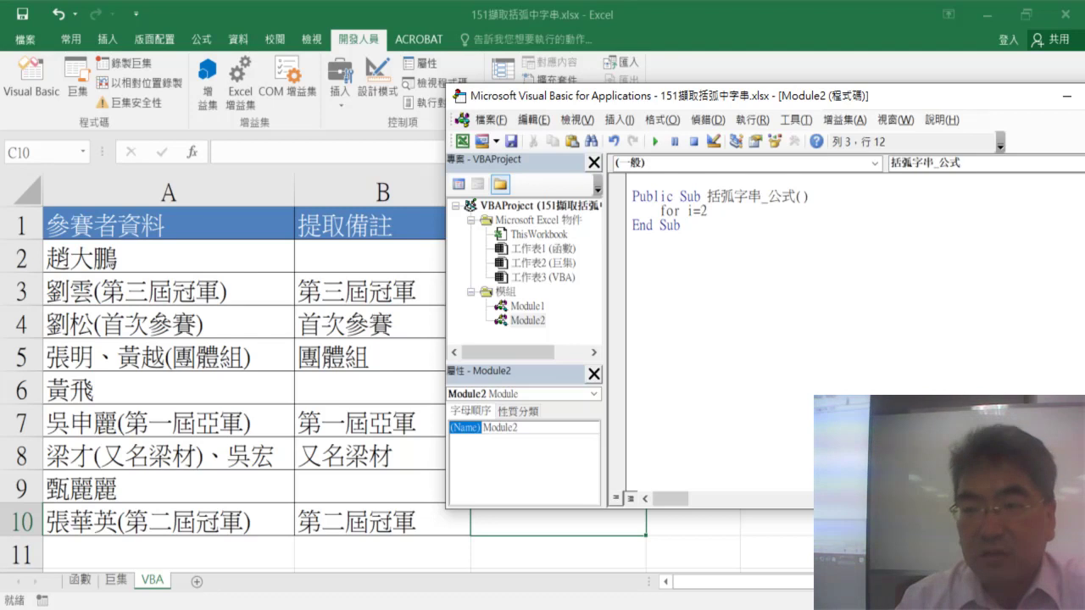
pyautogui.write(' t')
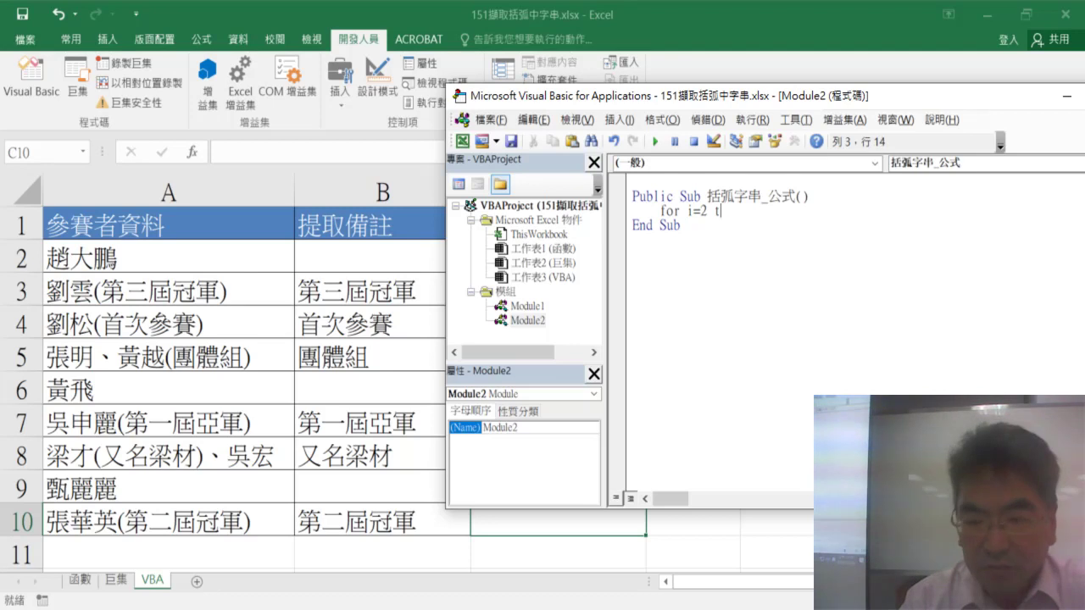
pyautogui.write('o 10')
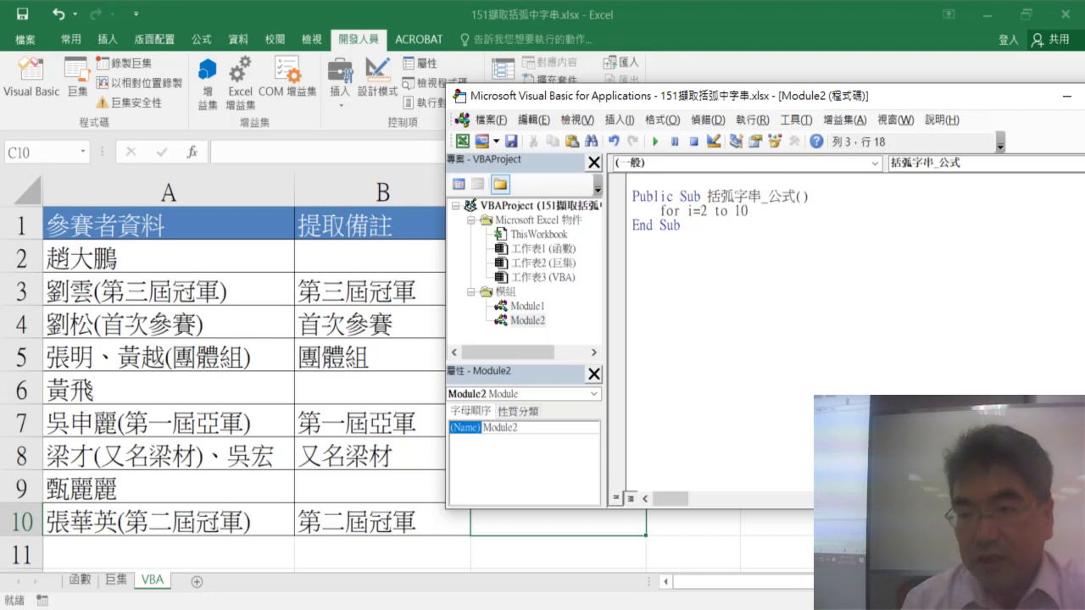
pyautogui.press('Return')
pyautogui.press('Return')
pyautogui.write('next')
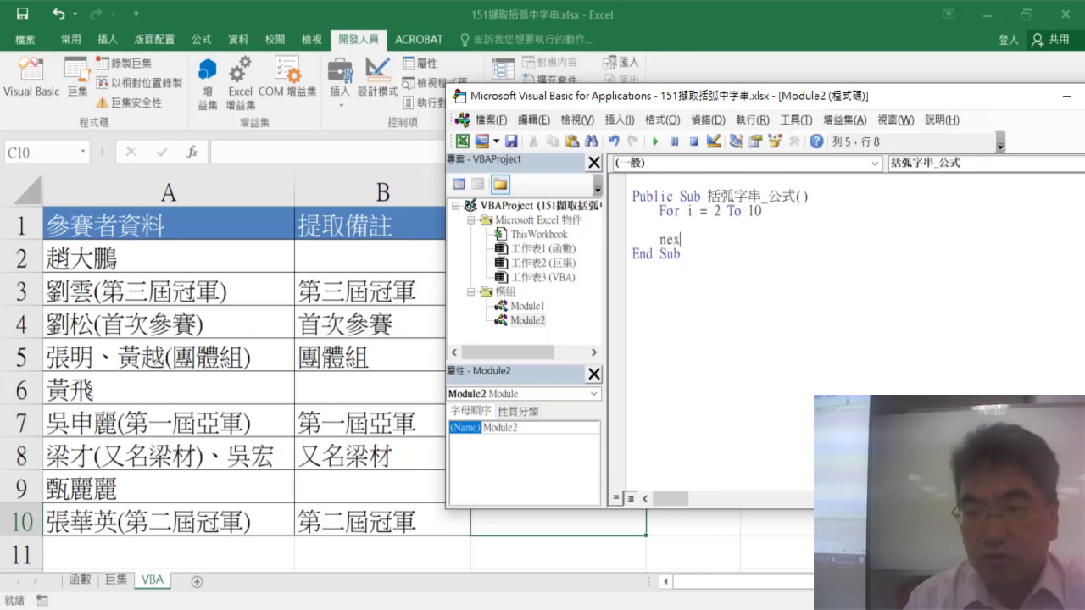
pyautogui.press('Tab')
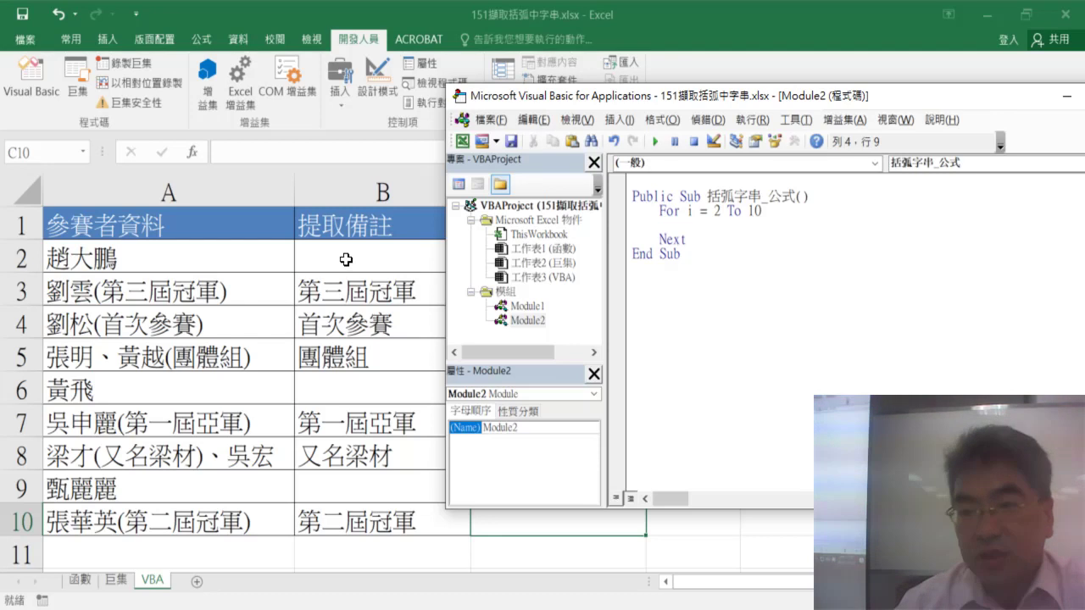
pyautogui.write('ce')
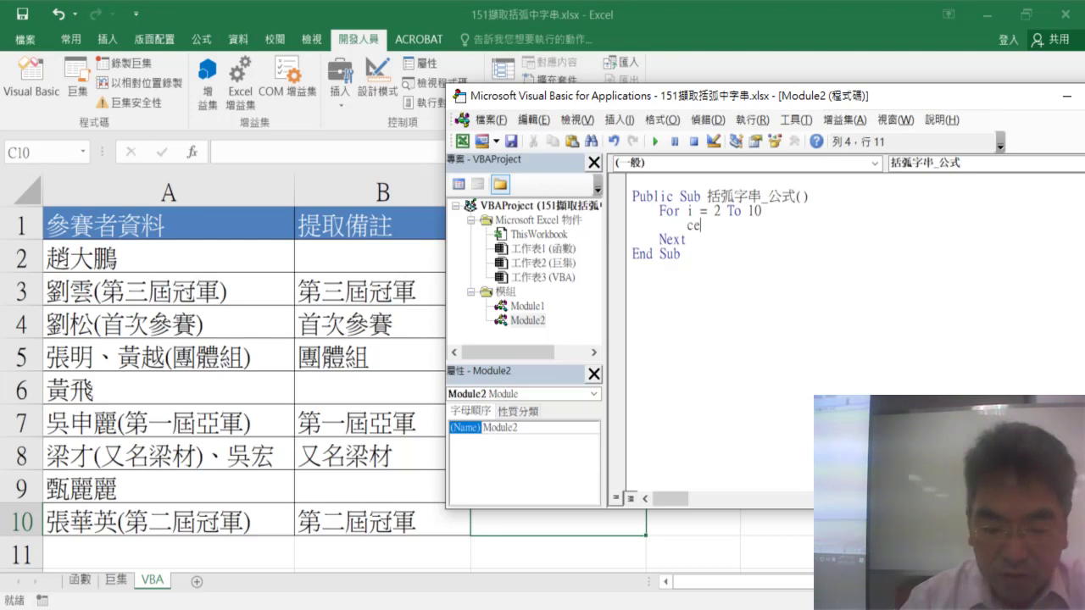
pyautogui.write('lls')
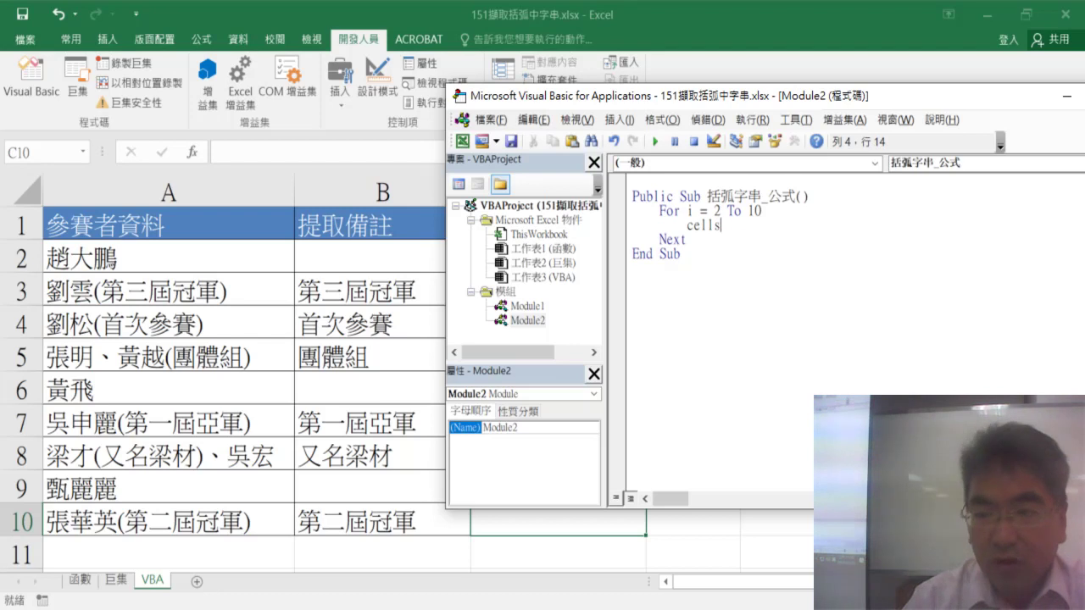
pyautogui.write('(')
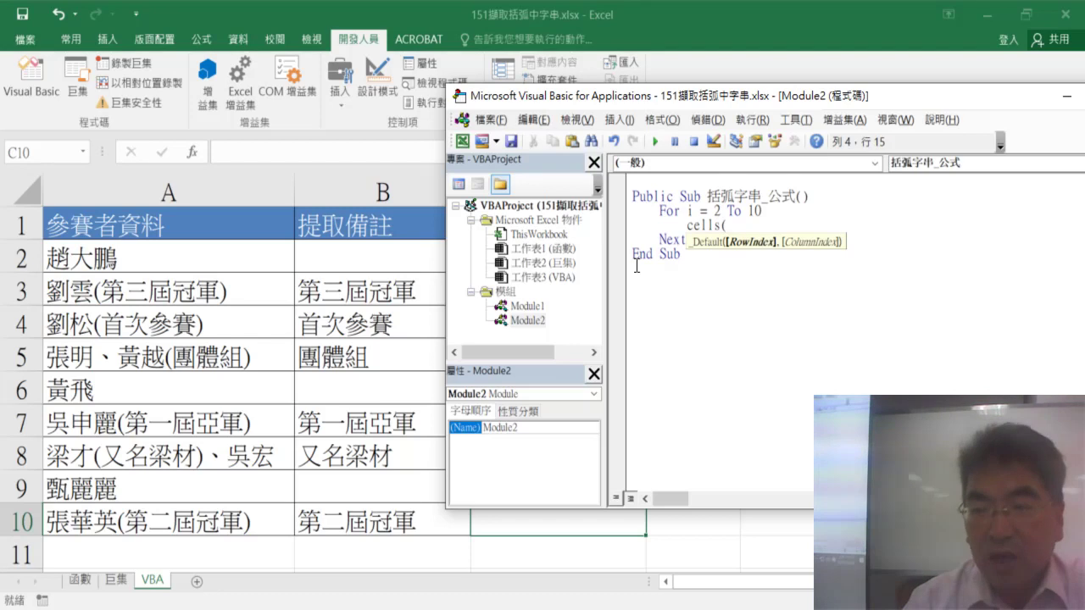
pyautogui.write('i')
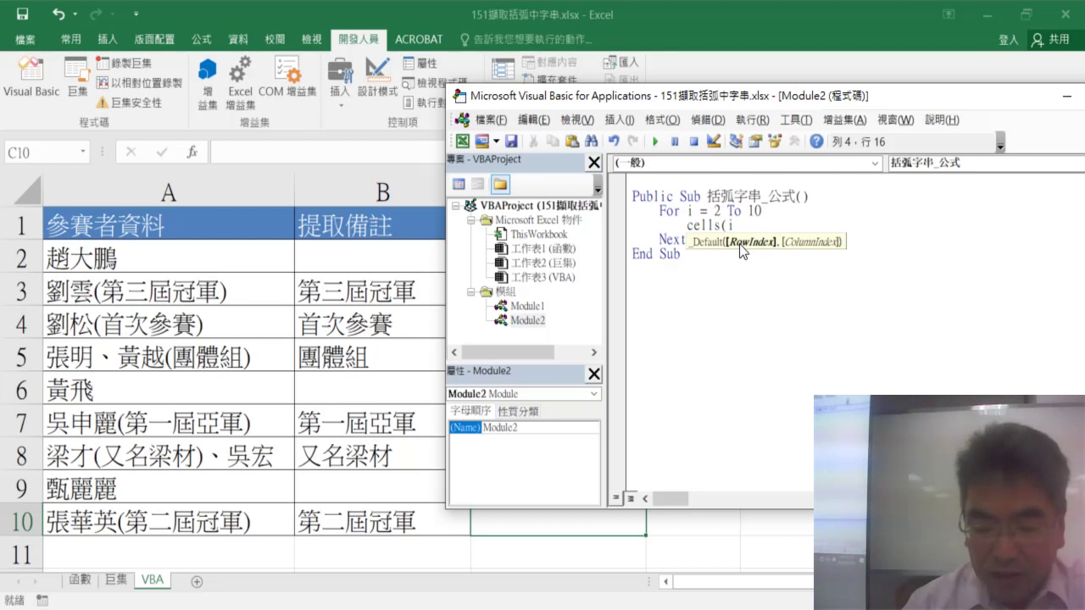
pyautogui.write(',"B')
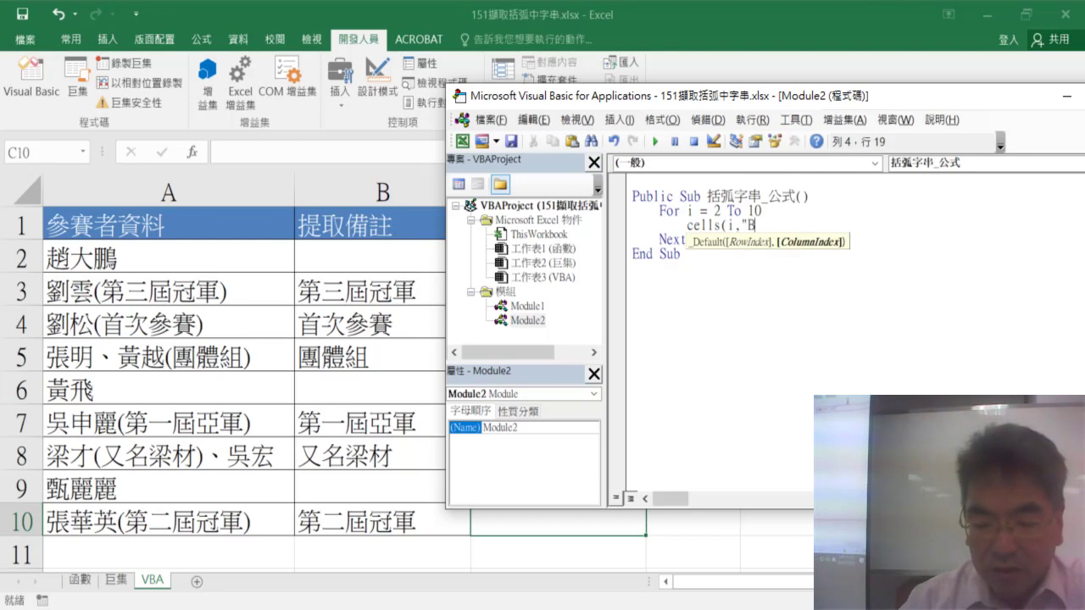
pyautogui.write('")=')
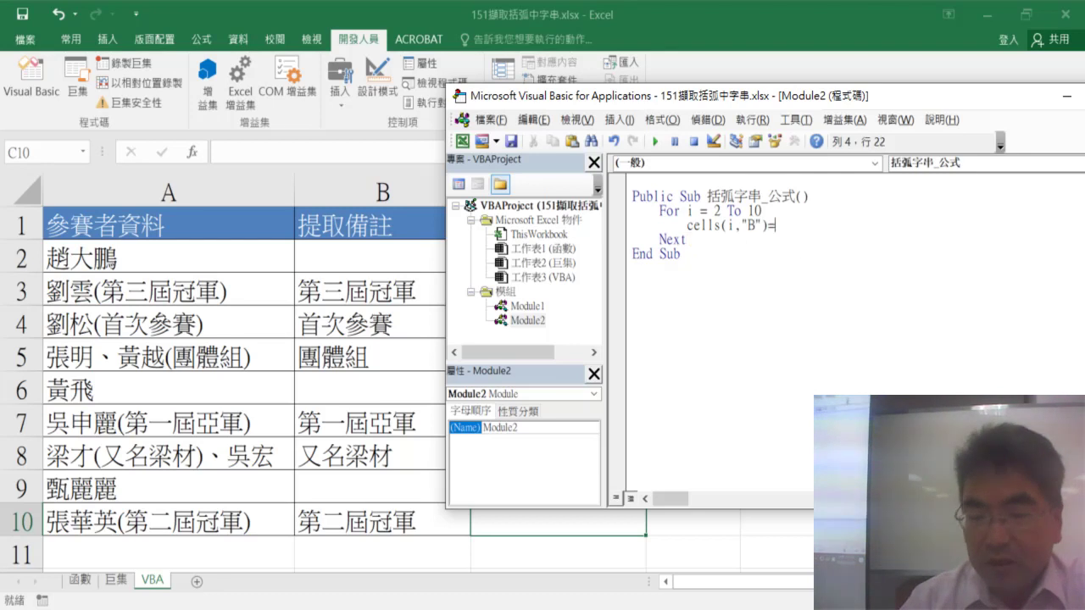
pyautogui.write('"')
pyautogui.press('Down')
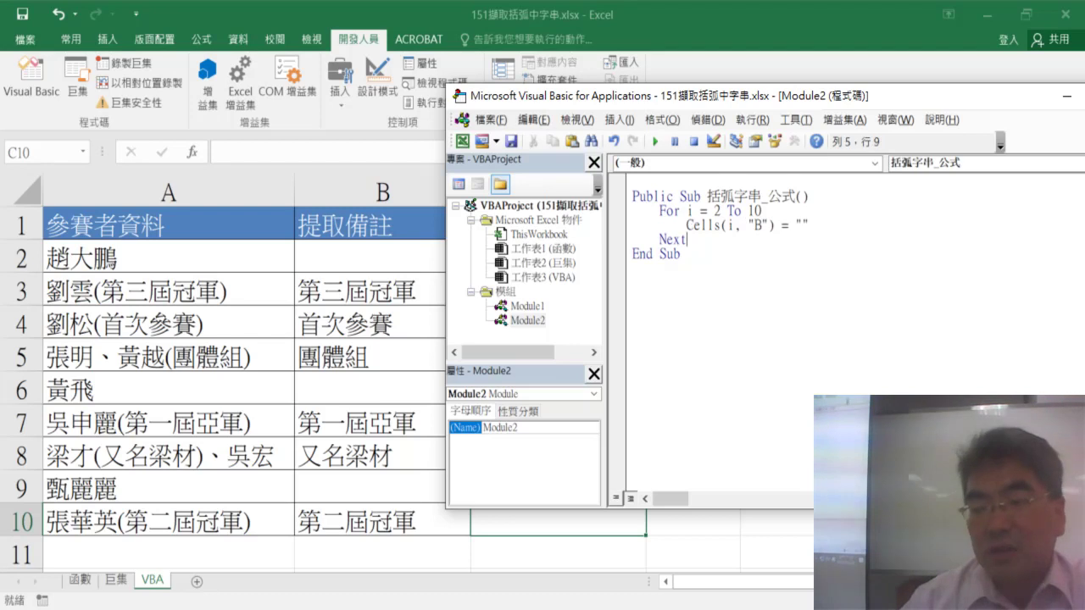
# Run the macro to blank B2:B10, then reselect the empty quotes in the assignment.
pyautogui.doubleClick(801, 224)
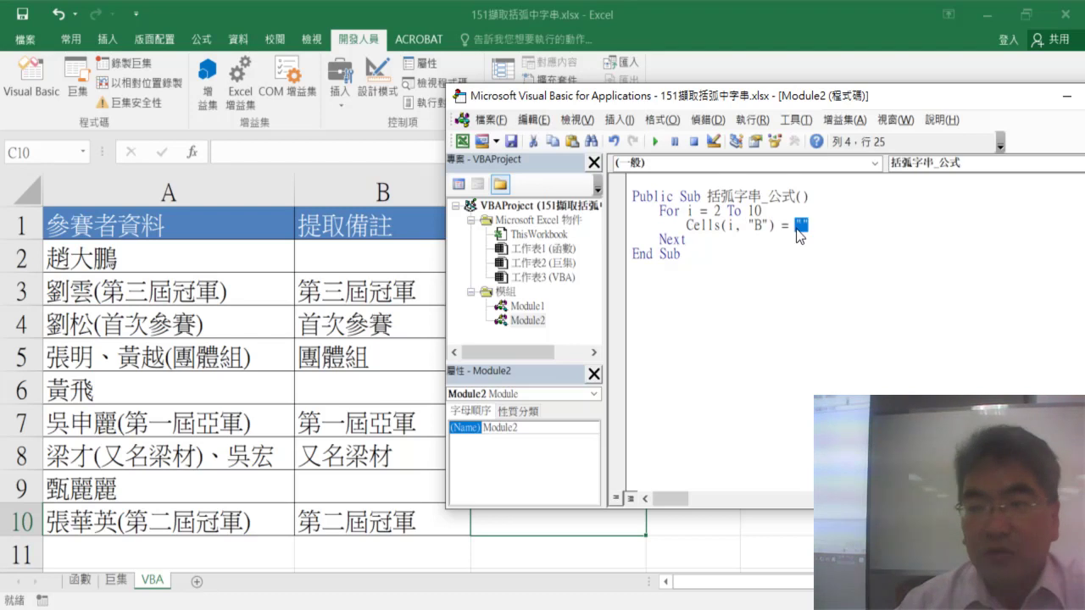
pyautogui.click(655, 143)
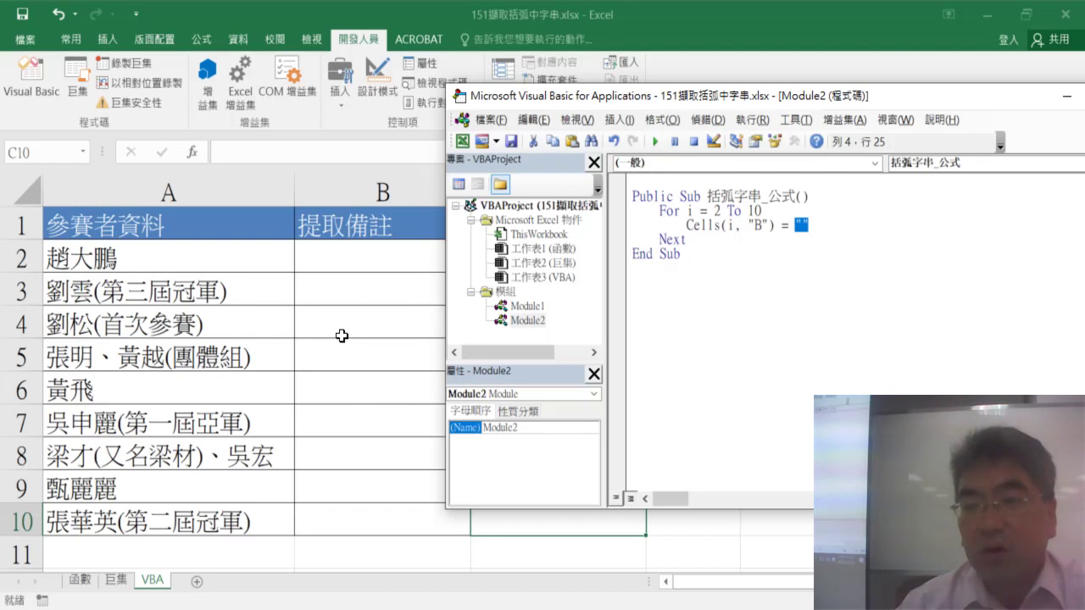
pyautogui.click(802, 224)
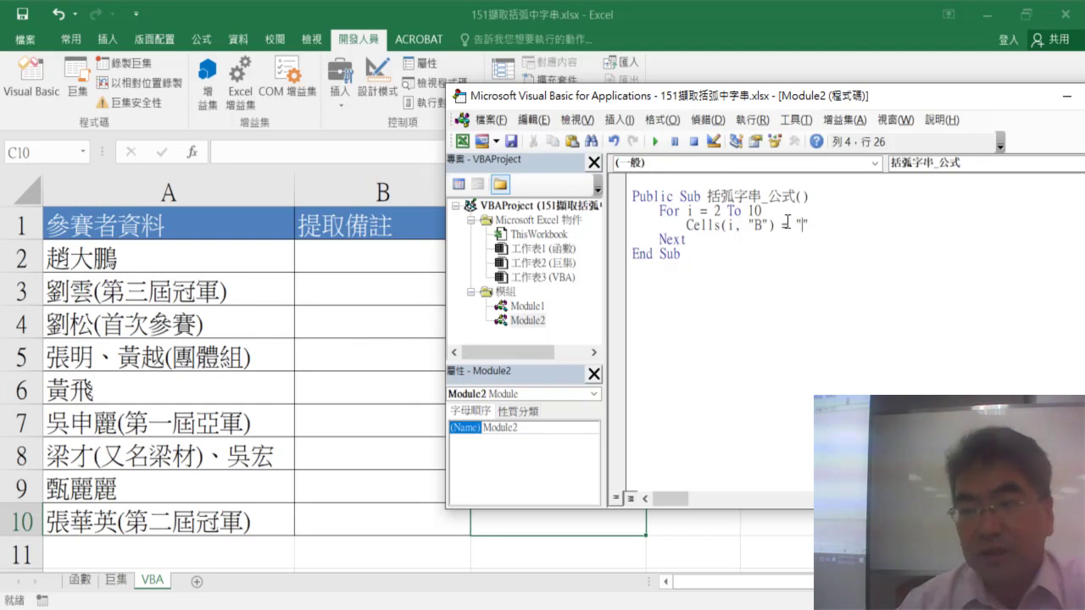
pyautogui.moveTo(810, 225); pyautogui.dragTo(796, 225)
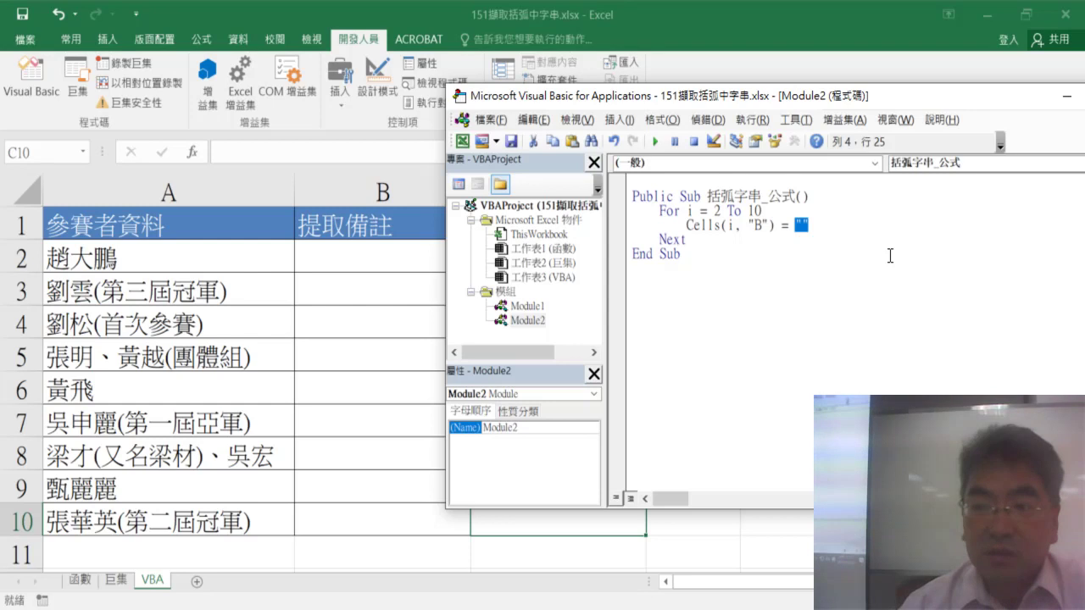
# Run the 括弧字串_巨集 macro on the 巨集 sheet to fill column B with extracted notes.
pyautogui.click(121, 585)
pyautogui.click(117, 581)
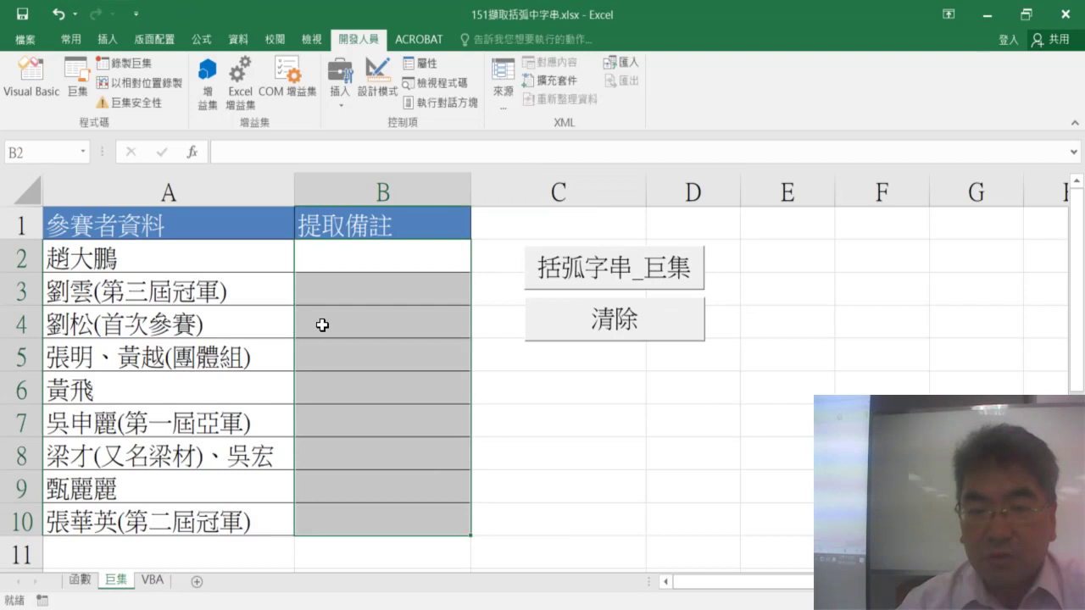
pyautogui.click(376, 244)
pyautogui.click(602, 273)
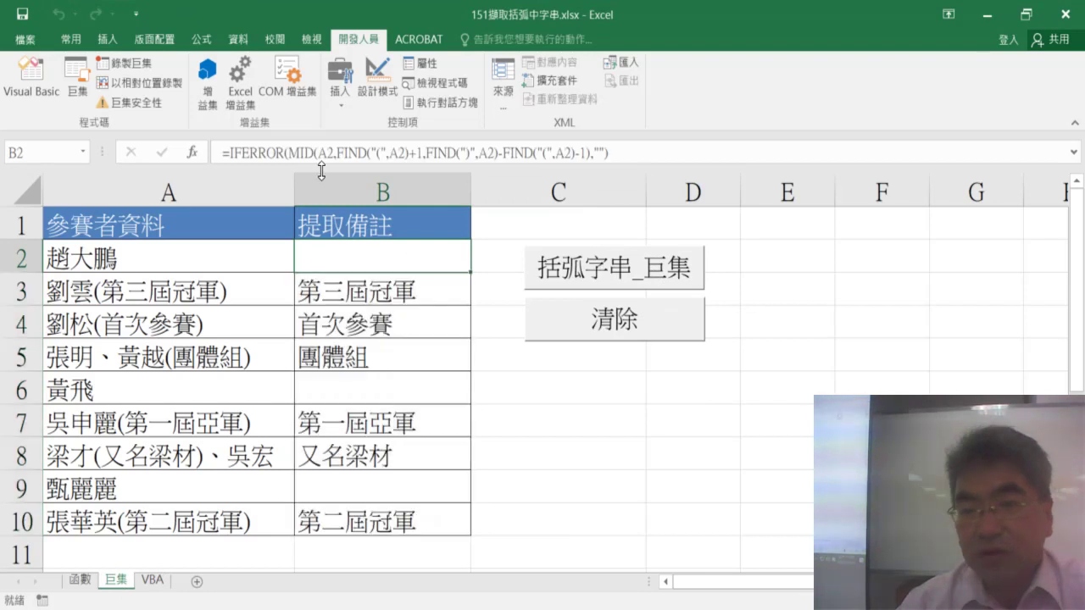
# Copy B2's full IFERROR/MID/FIND formula text from the formula bar without changing the cell.
pyautogui.moveTo(618, 144); pyautogui.dragTo(222, 152)
pyautogui.rightClick(306, 149)
pyautogui.click(344, 184)
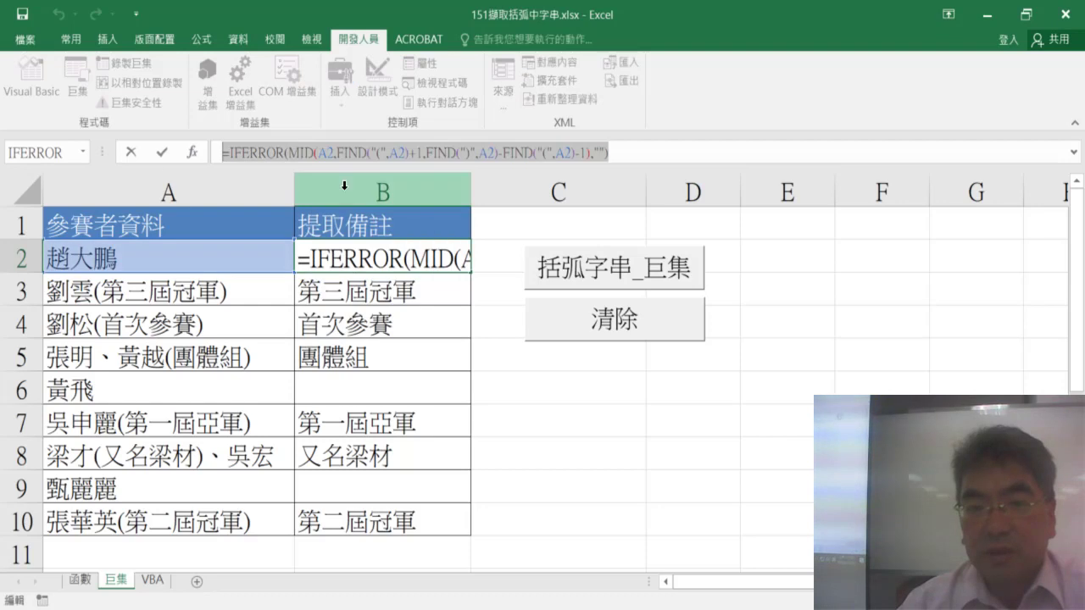
pyautogui.click(135, 154)
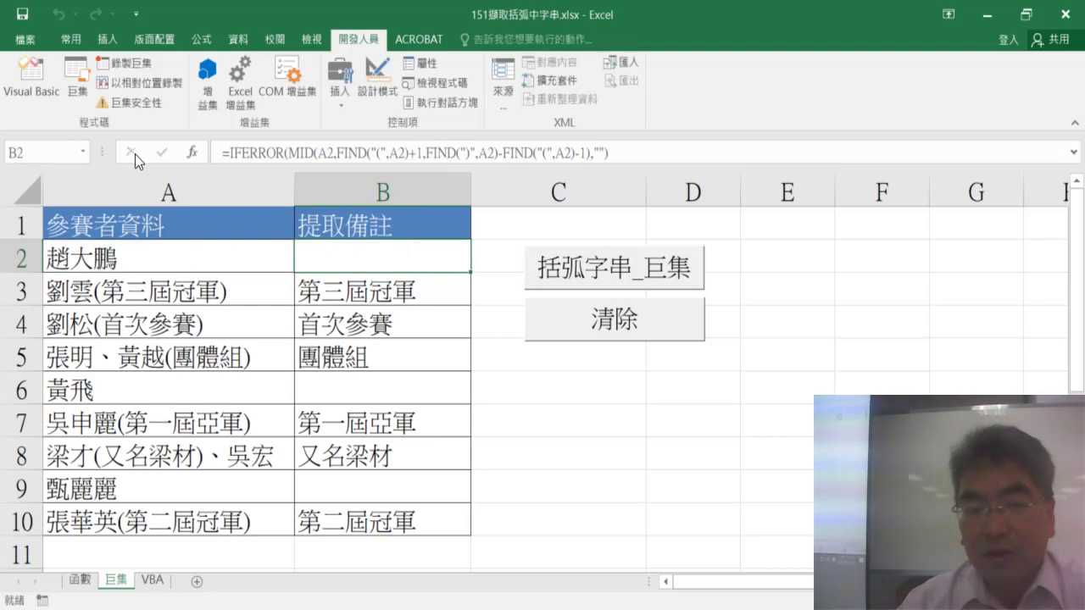
# Review the macro code from the VBA sheet, placing the cursor at the Cells line's quotes.
pyautogui.click(153, 581)
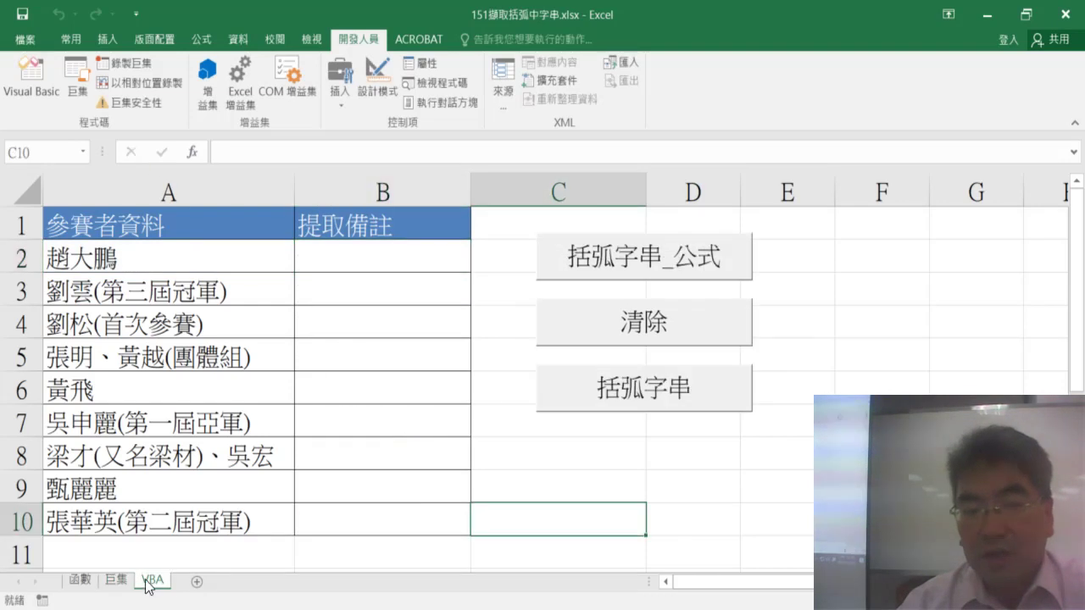
pyautogui.click(31, 80)
pyautogui.click(802, 225)
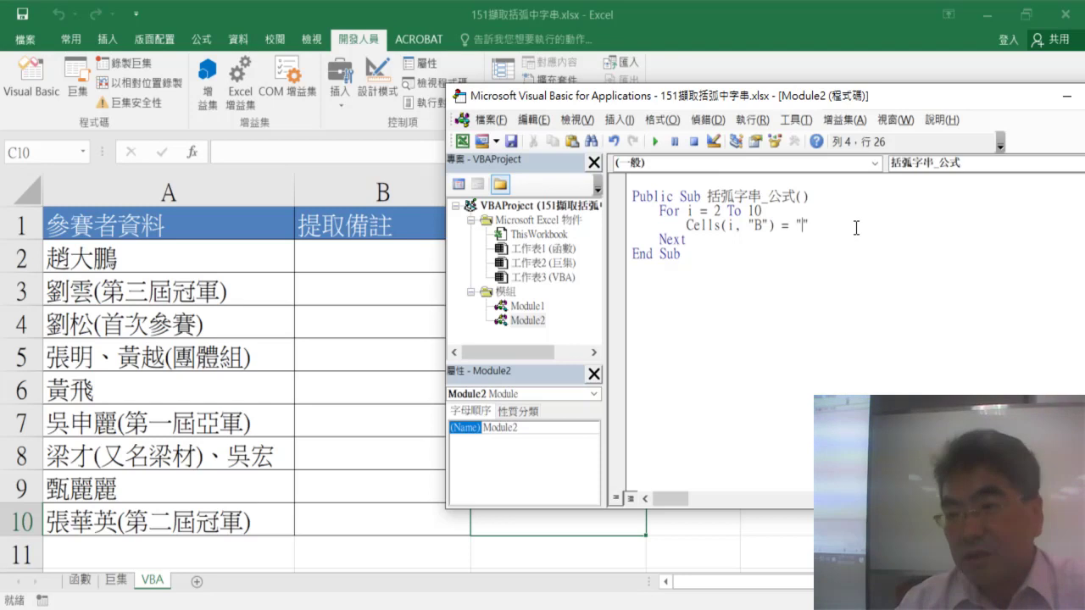
pyautogui.click(811, 224)
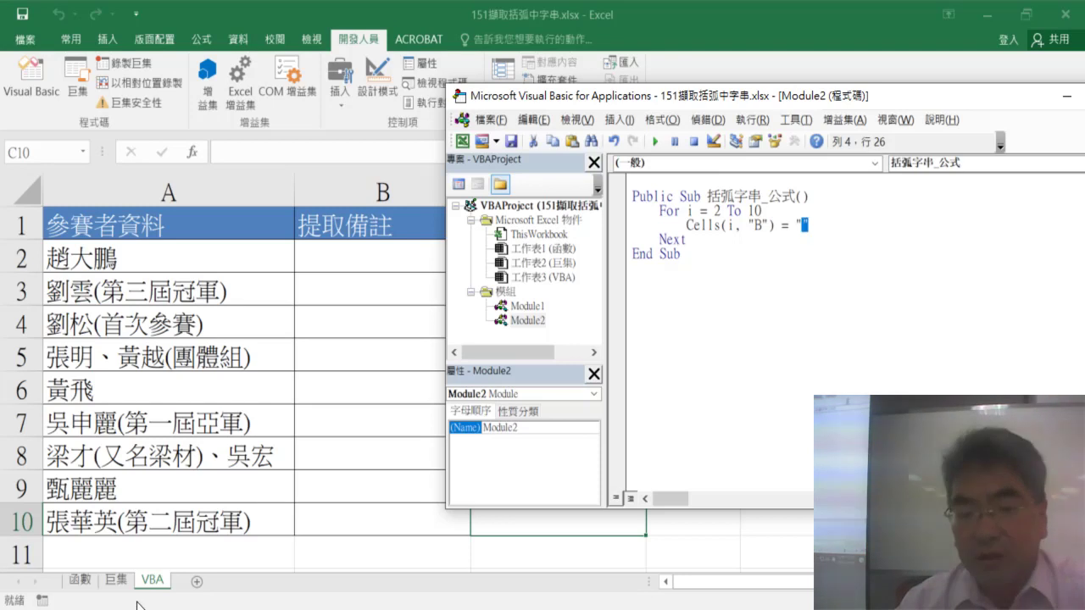
pyautogui.click(112, 581)
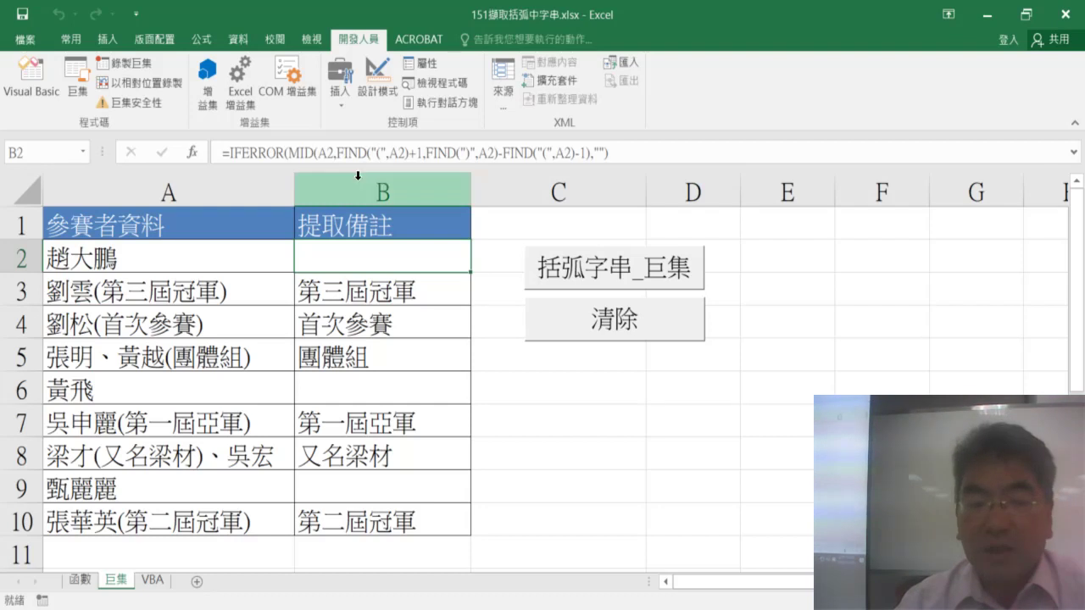
# Launch Notepad from the Windows Accessories group in the Start menu.
pyautogui.press('super')
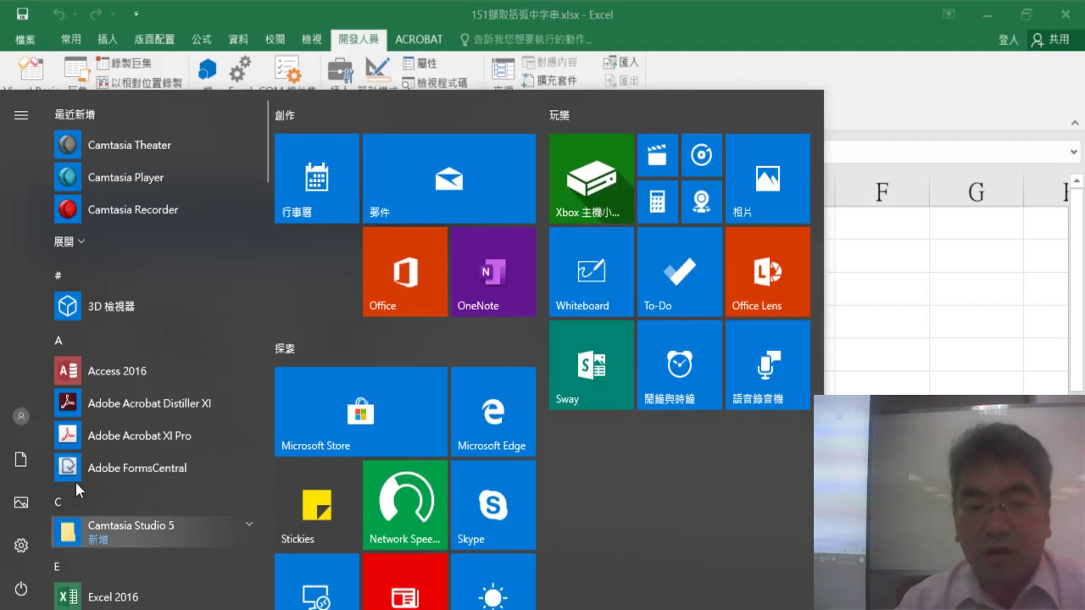
pyautogui.scroll(-4, 150, 383)
pyautogui.scroll(-3, 151, 383)
pyautogui.scroll(-3, 151, 383)
pyautogui.scroll(-3, 151, 386)
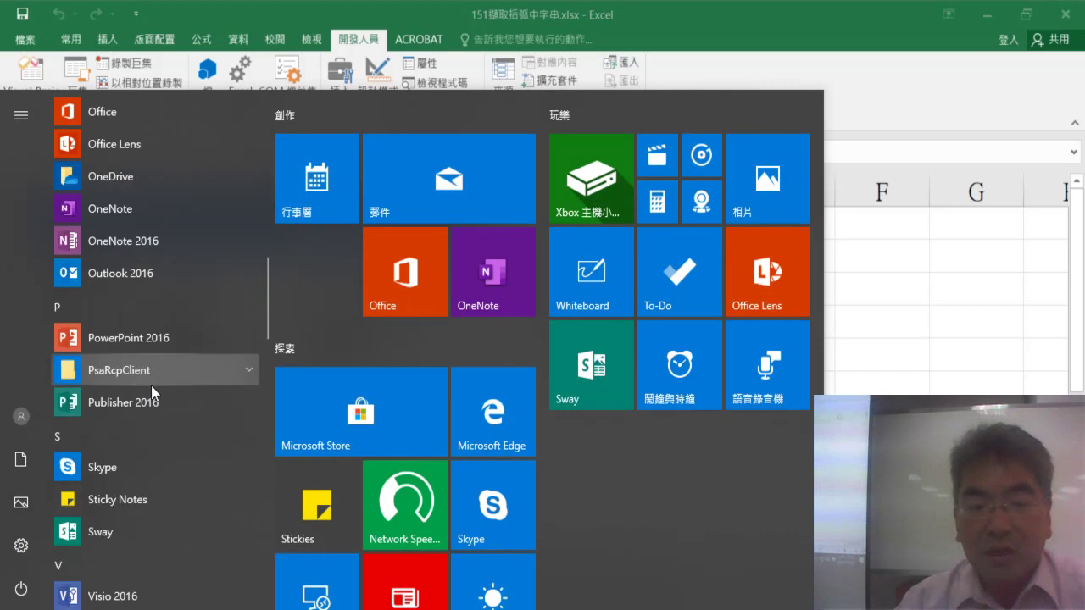
pyautogui.scroll(-4, 151, 386)
pyautogui.scroll(-2, 151, 386)
pyautogui.click(155, 424)
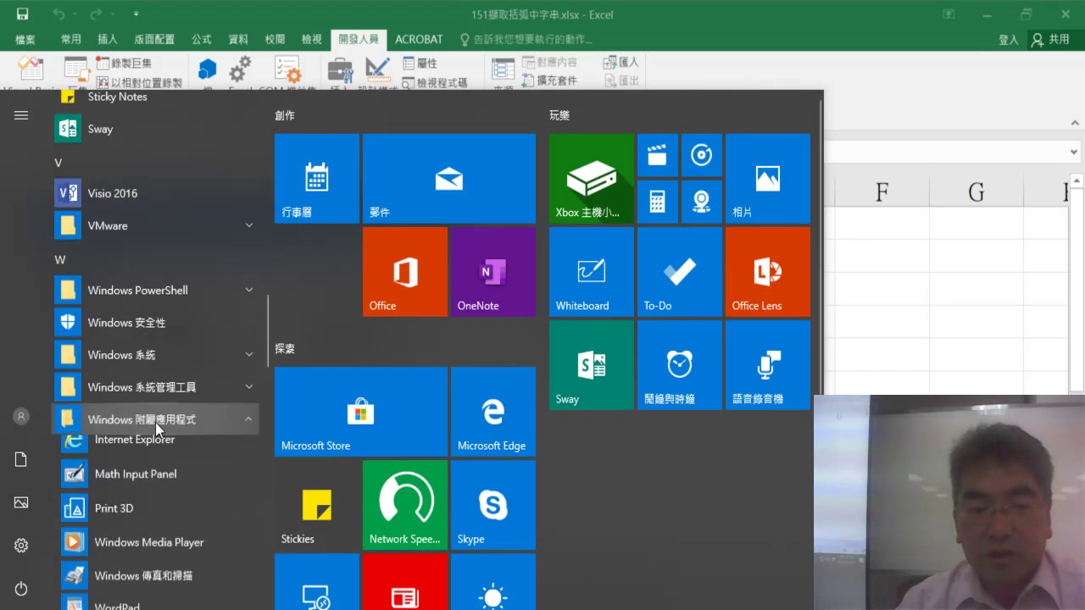
pyautogui.scroll(-3, 155, 422)
pyautogui.scroll(-1, 155, 420)
pyautogui.scroll(-1, 155, 420)
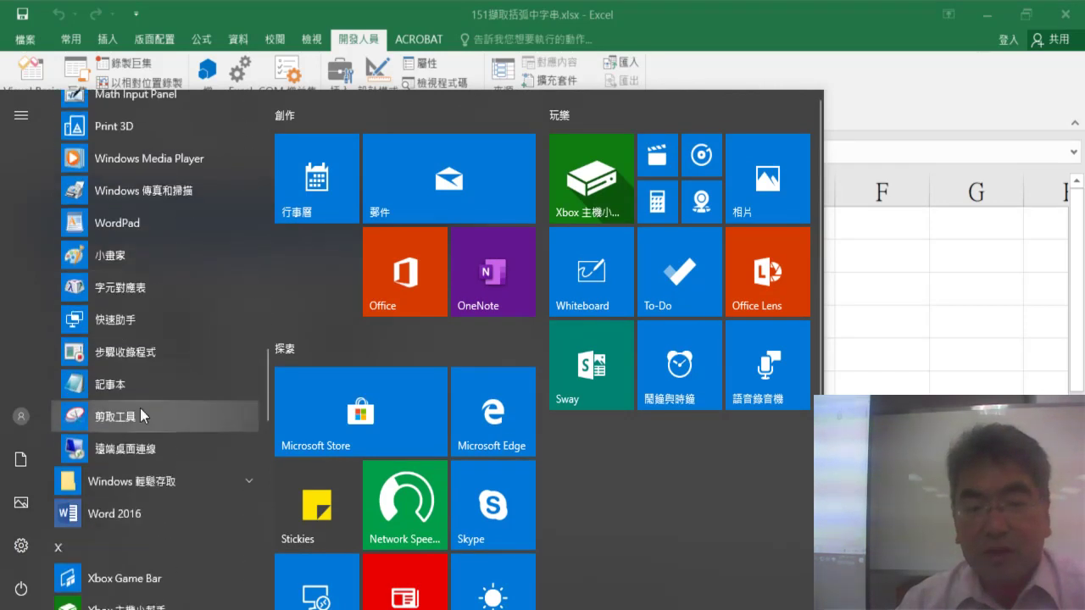
pyautogui.click(140, 407)
# Paste the IFERROR formula into Notepad and replace every " with "" using Replace All.
pyautogui.rightClick(308, 368)
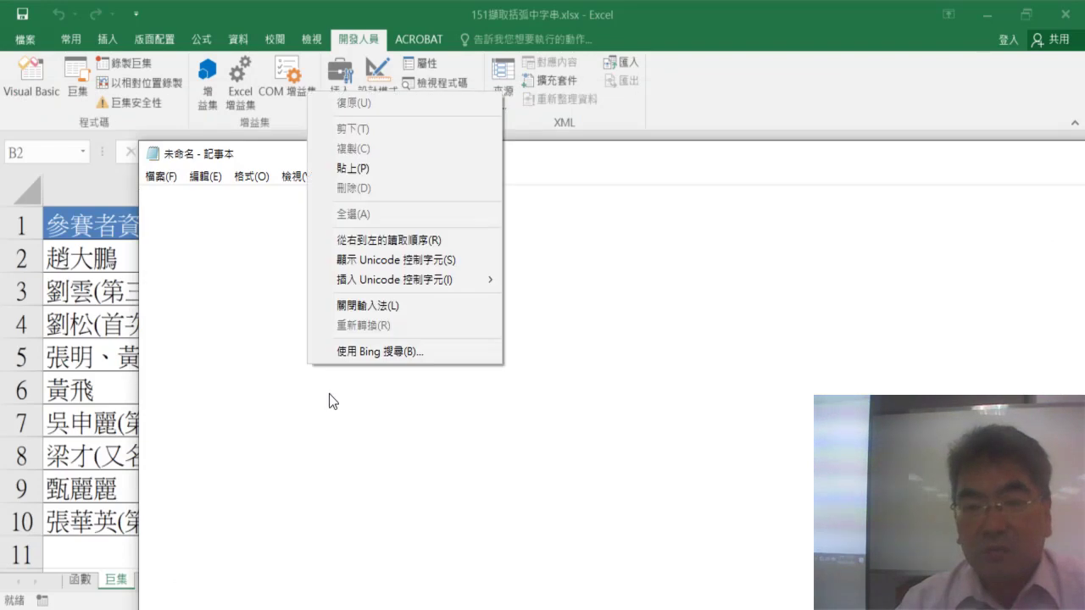
pyautogui.click(356, 169)
pyautogui.click(203, 176)
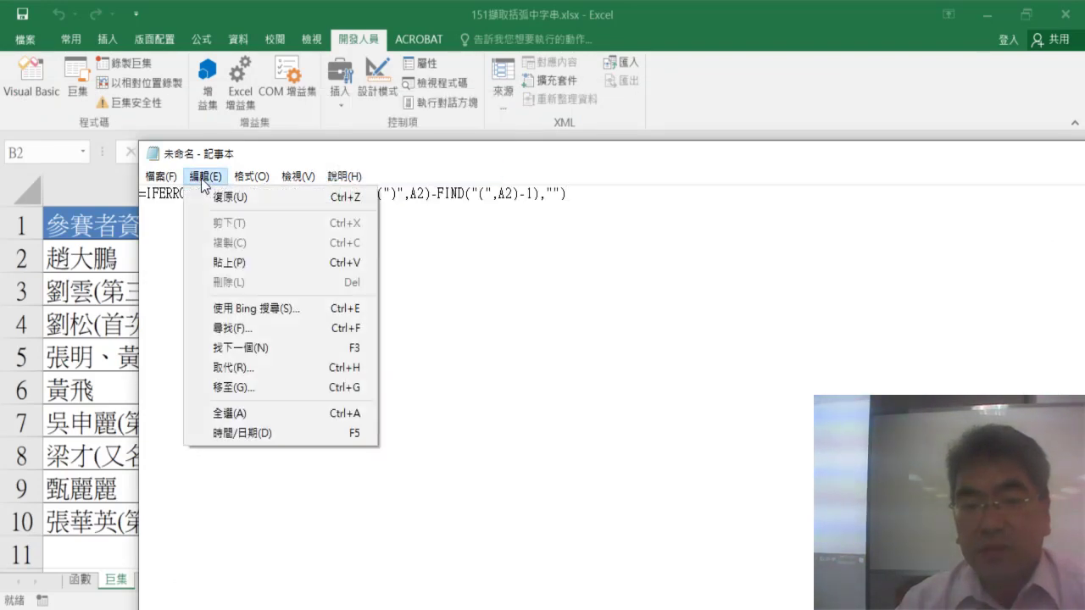
pyautogui.click(233, 368)
pyautogui.write('"')
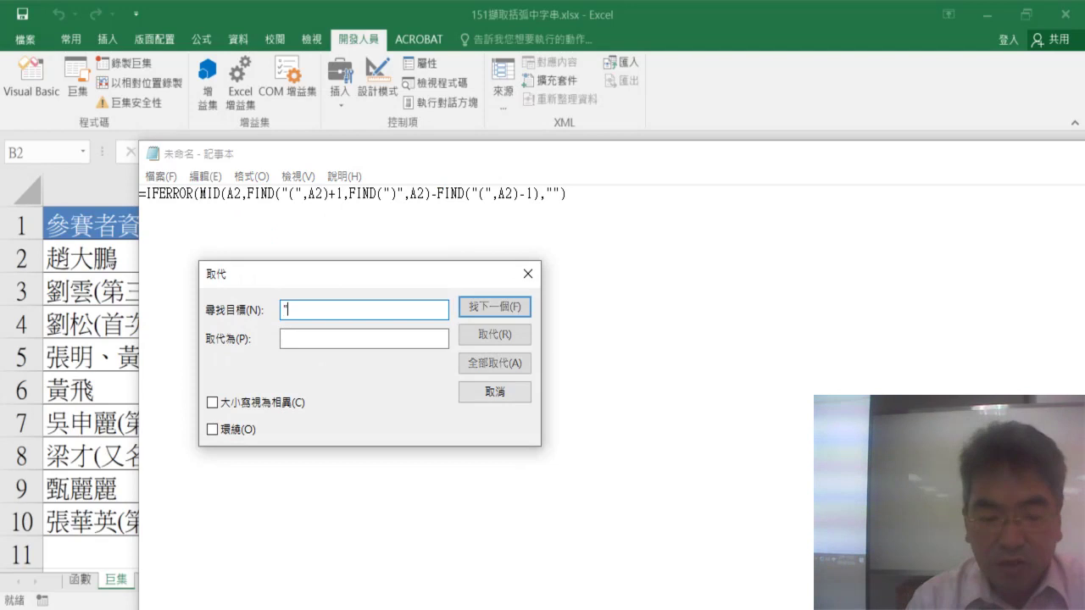
pyautogui.press('Tab')
pyautogui.write('"')
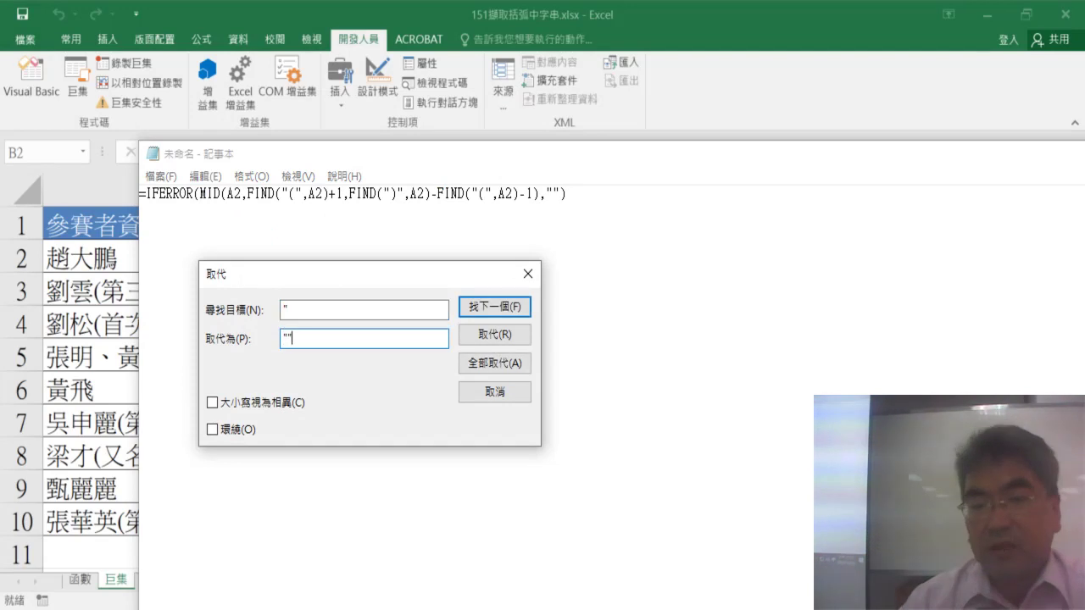
pyautogui.write('"')
pyautogui.click(493, 366)
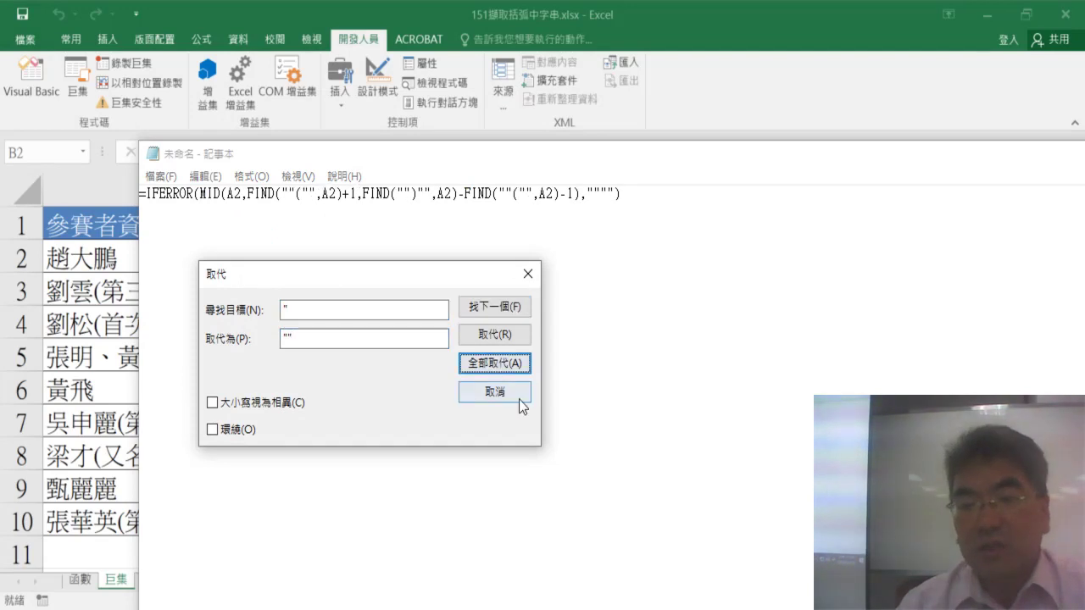
pyautogui.click(518, 399)
# Copy the quote-doubled formula line and minimize Notepad.
pyautogui.moveTo(649, 195); pyautogui.dragTo(102, 177)
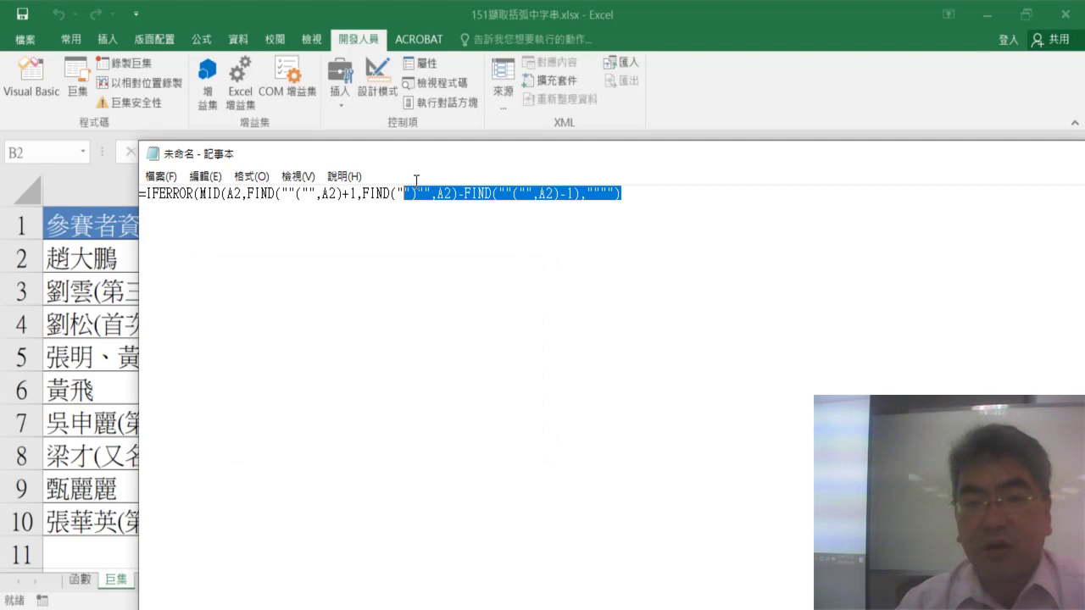
pyautogui.rightClick(222, 201)
pyautogui.click(262, 254)
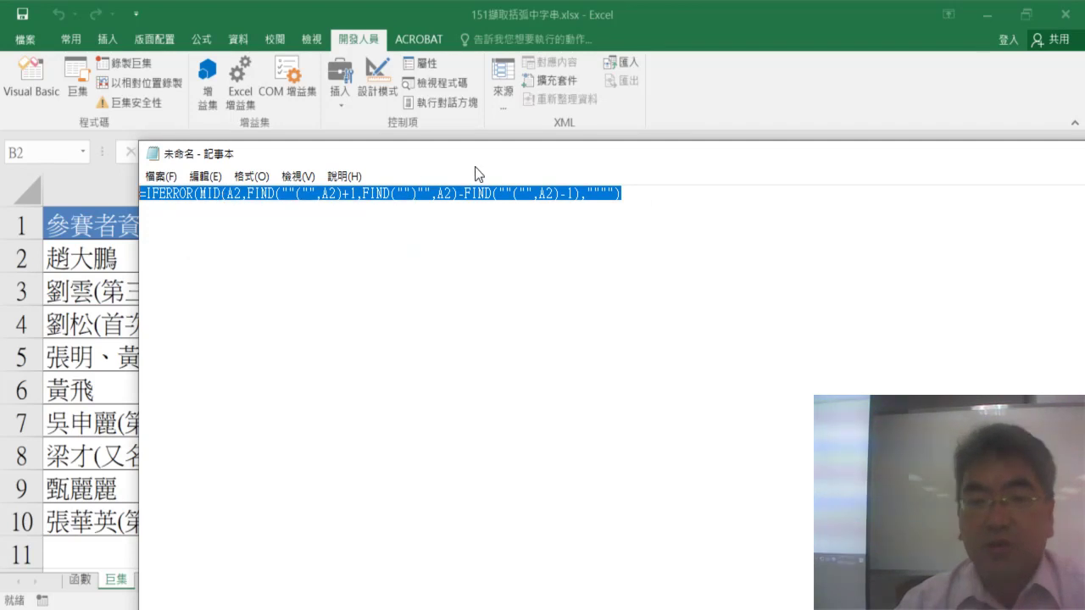
pyautogui.moveTo(474, 167); pyautogui.dragTo(326, 146)
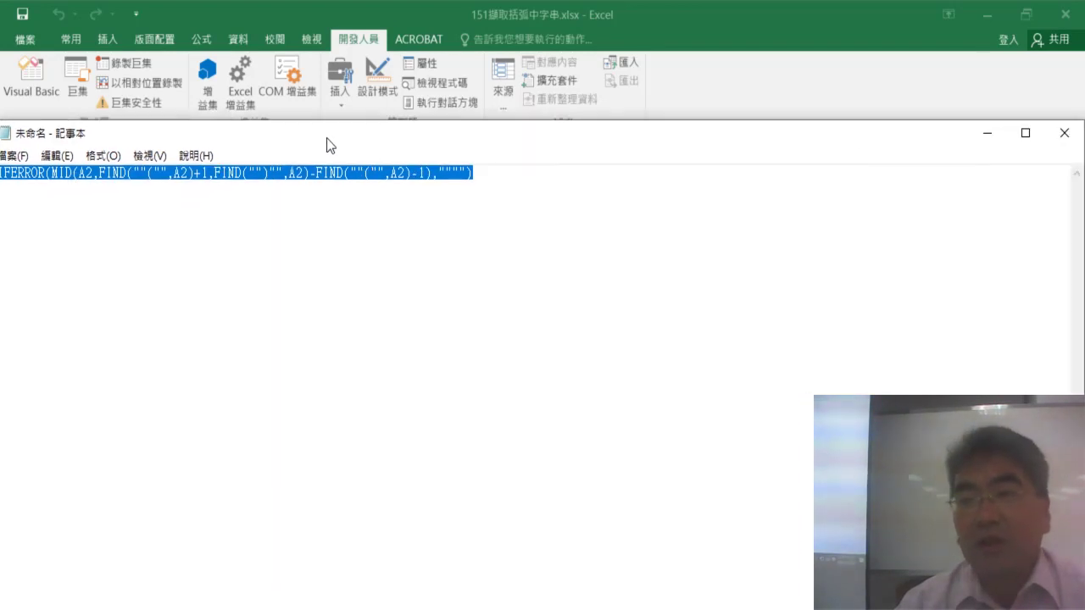
pyautogui.click(987, 133)
# Paste the quote-doubled formula between new quotes after Cells(i, "B") = in the macro.
pyautogui.click(32, 80)
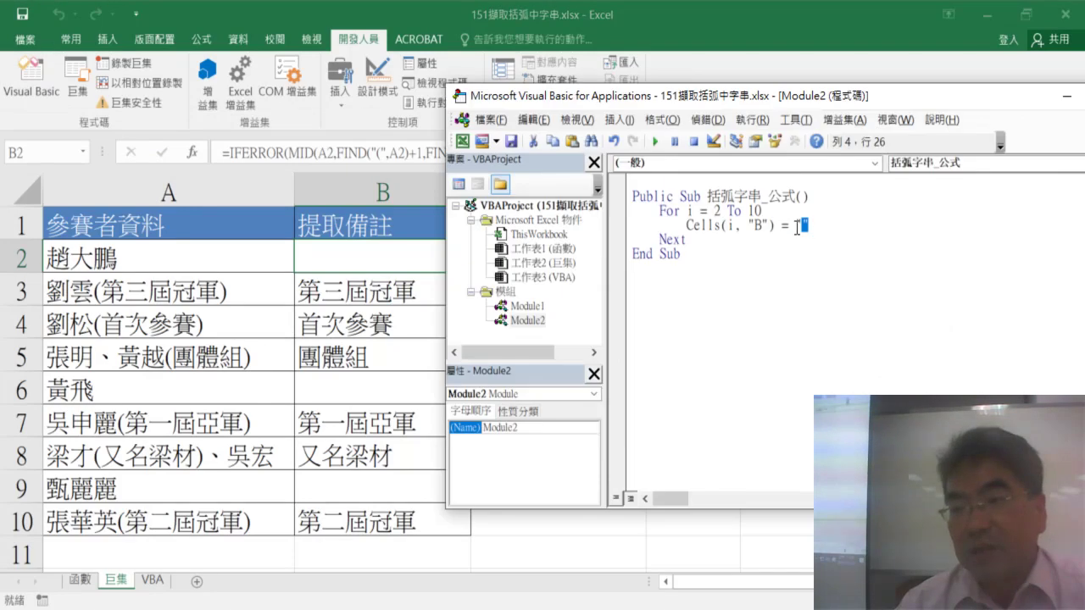
pyautogui.write('"')
pyautogui.press('Left')
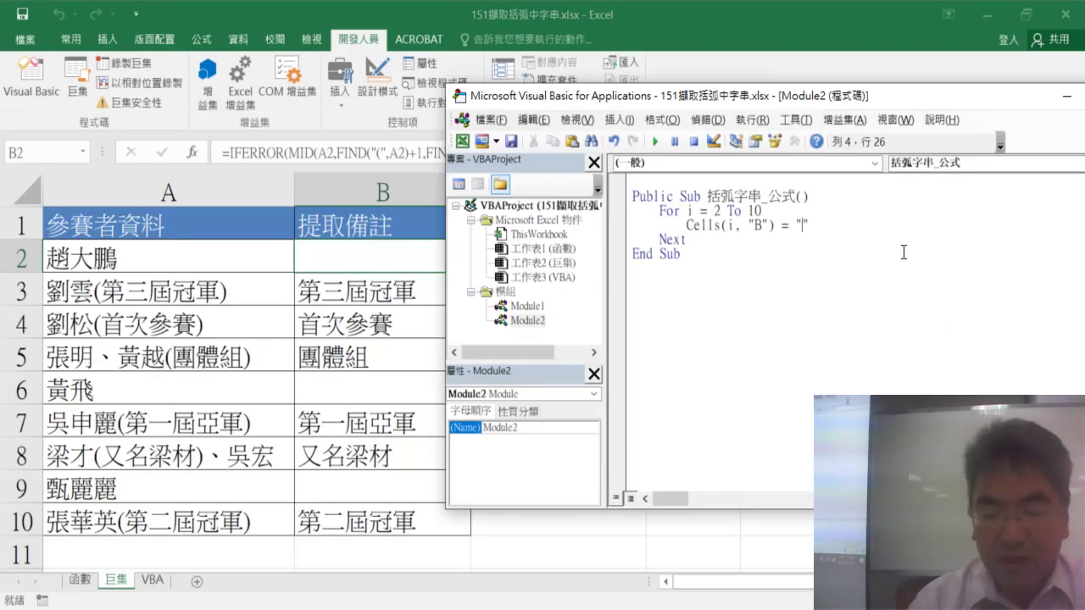
pyautogui.hotkey('ctrl', 'v')
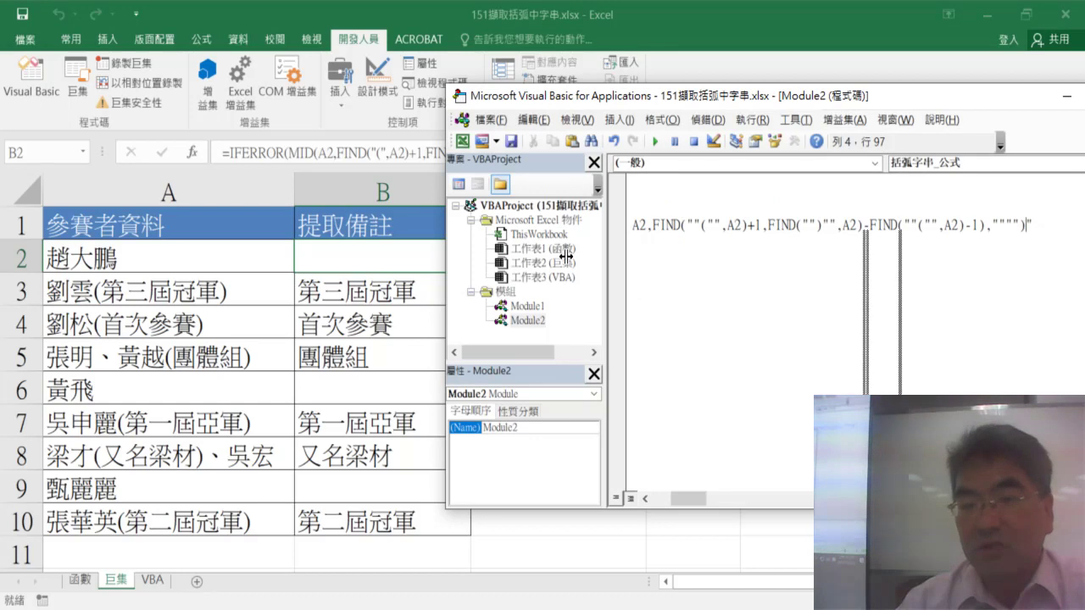
pyautogui.moveTo(605, 256); pyautogui.dragTo(556, 256)
pyautogui.click(648, 214)
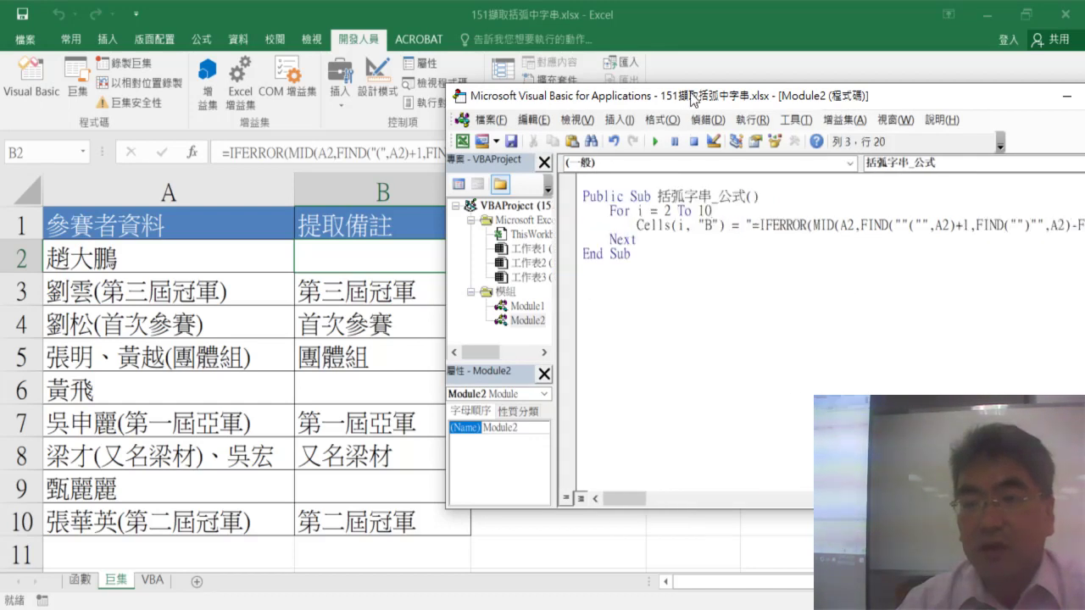
pyautogui.moveTo(684, 108); pyautogui.dragTo(749, 107)
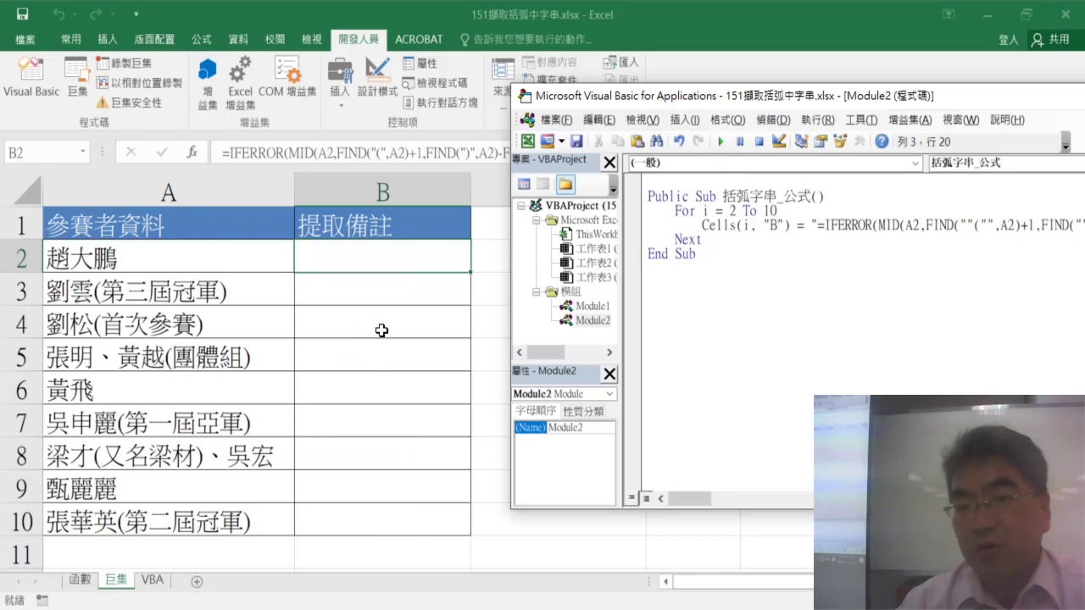
# Check B2–B4 on the sheet, finding every formula references A2, then return to the editor.
pyautogui.hotkey('alt', 'F11')
pyautogui.click(382, 288)
pyautogui.click(383, 322)
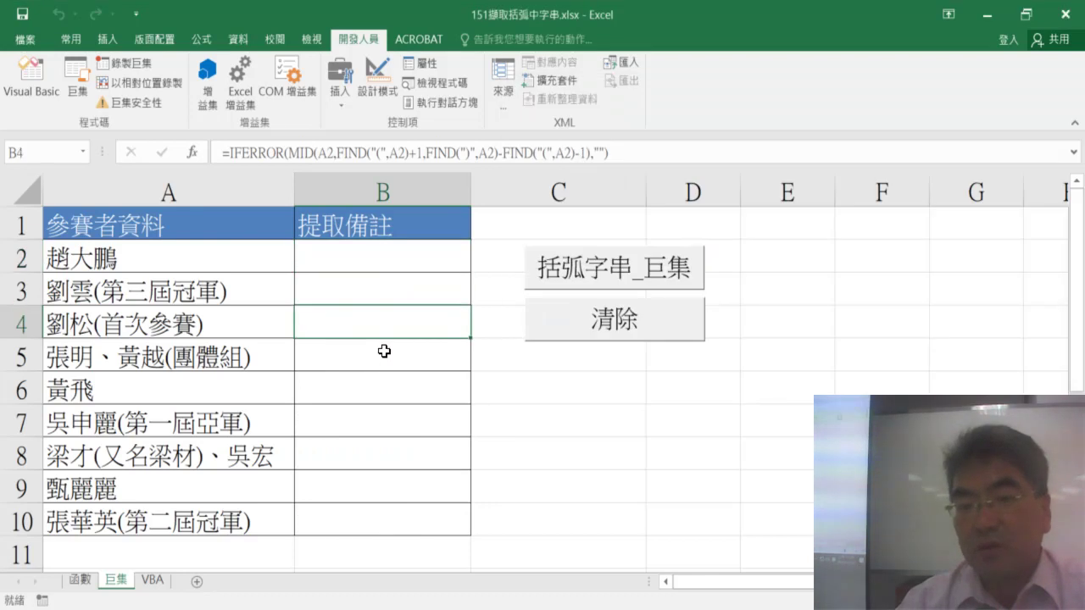
pyautogui.click(351, 254)
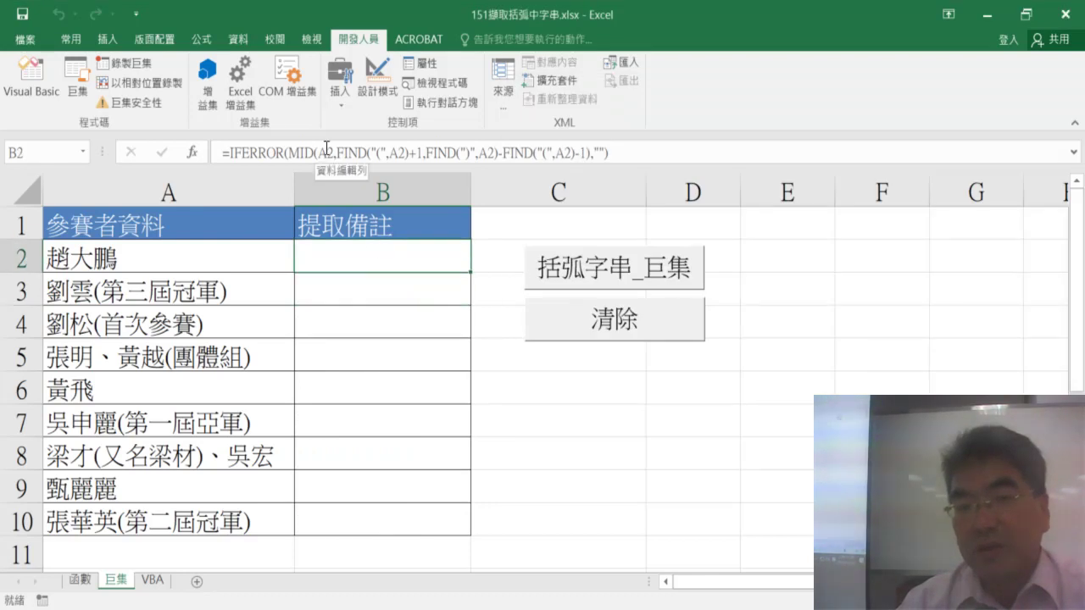
pyautogui.click(347, 286)
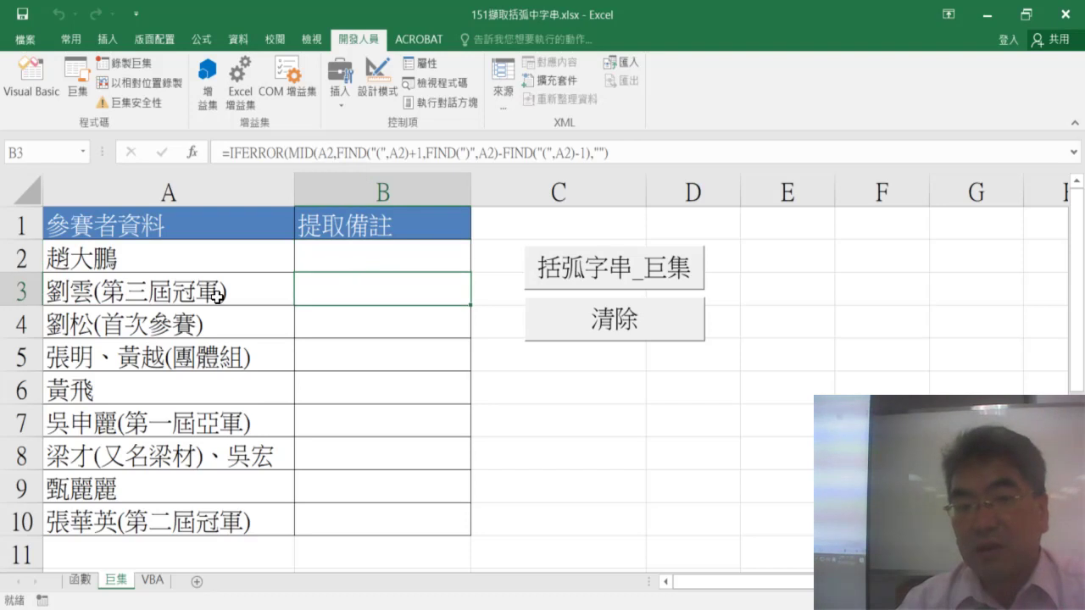
pyautogui.click(31, 81)
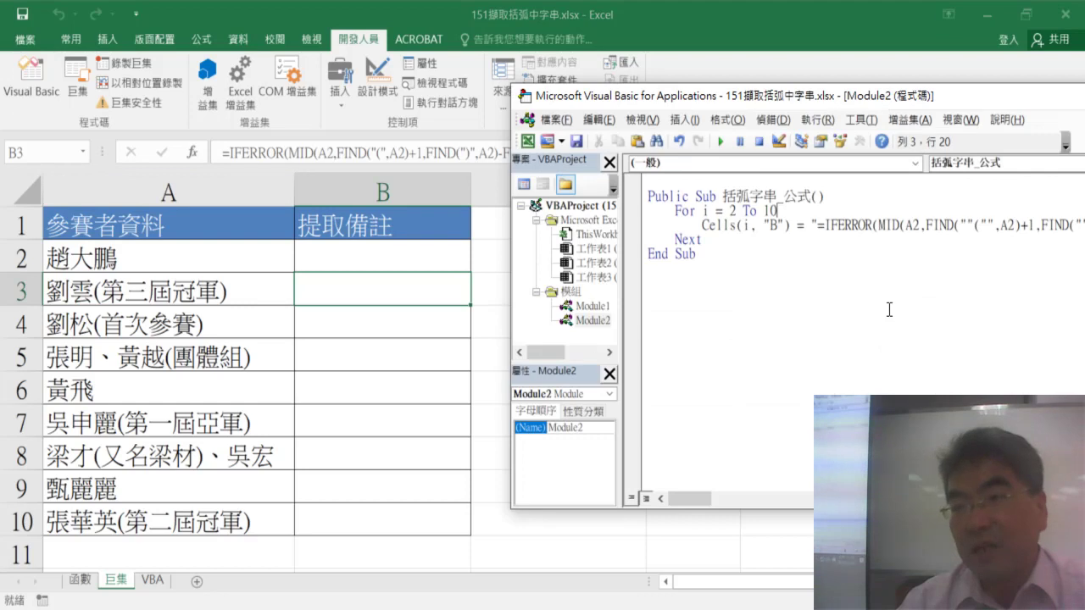
pyautogui.moveTo(811, 97); pyautogui.dragTo(422, 123)
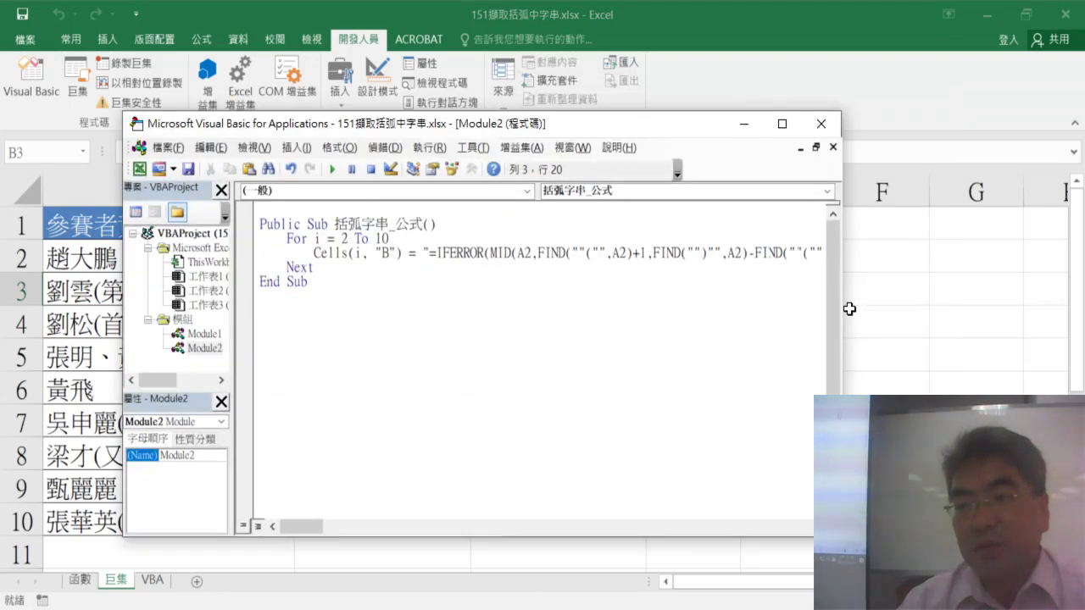
# Replace the 2 after MID(A with the concatenation " & i & " in the formula string.
pyautogui.moveTo(849, 309); pyautogui.dragTo(1024, 312)
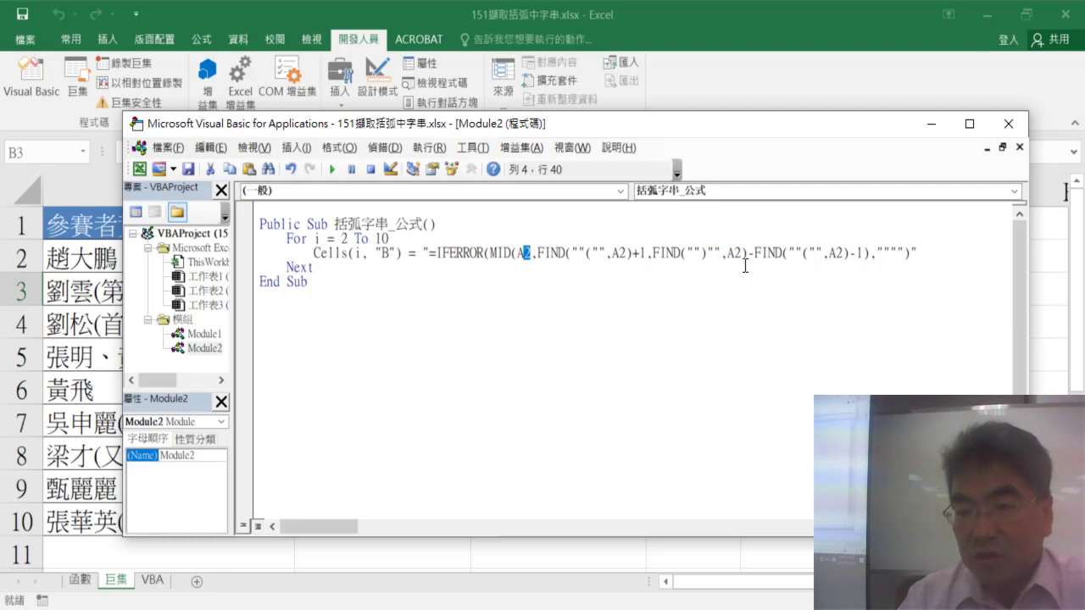
pyautogui.write('""')
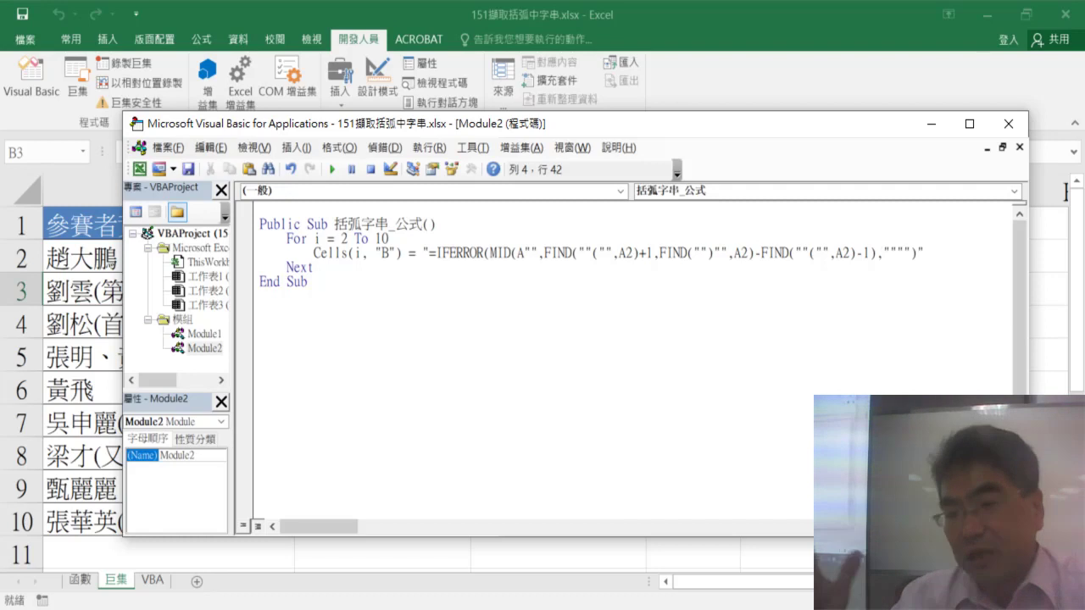
pyautogui.press('Left')
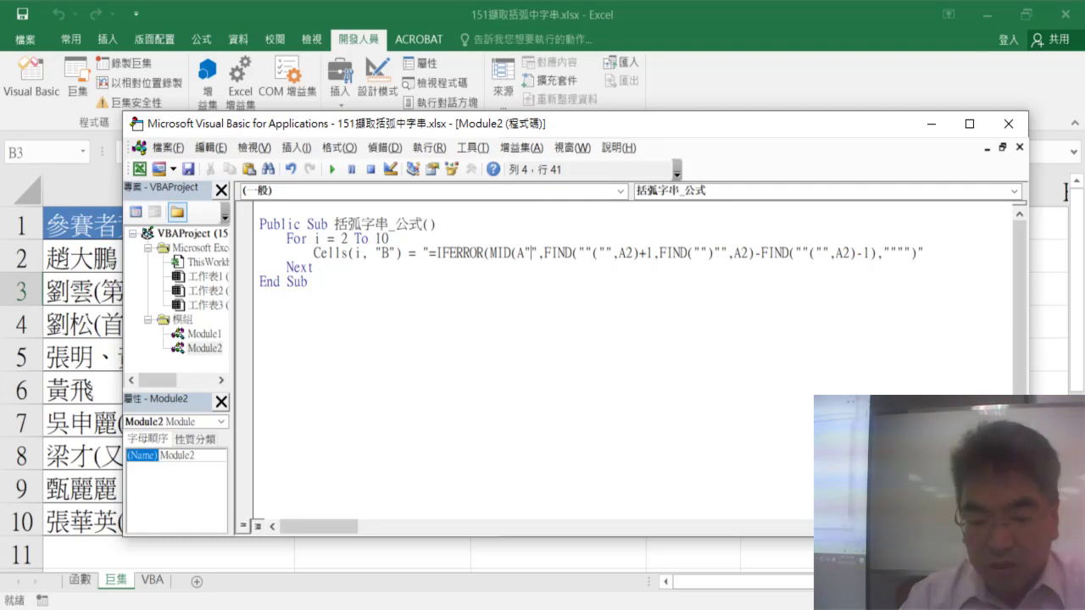
pyautogui.write('&&')
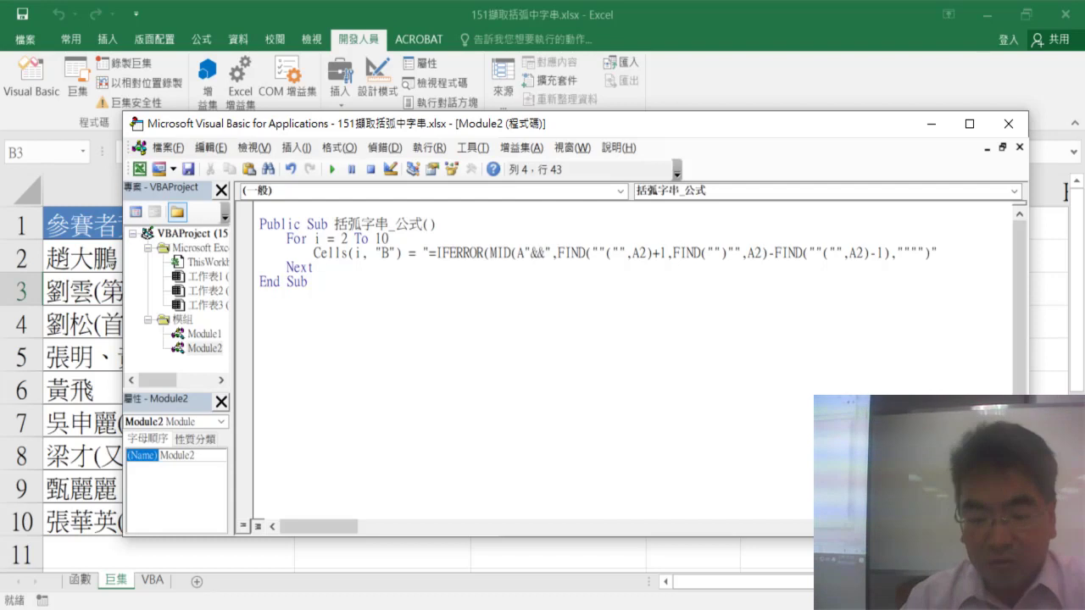
pyautogui.press('Left')
pyautogui.write('i')
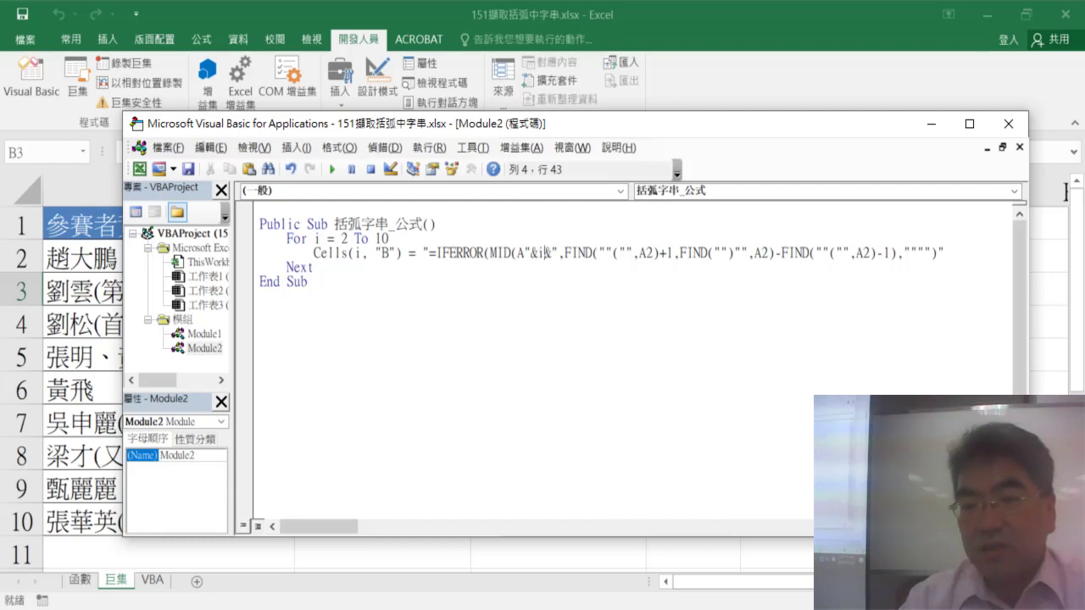
pyautogui.press('Left')
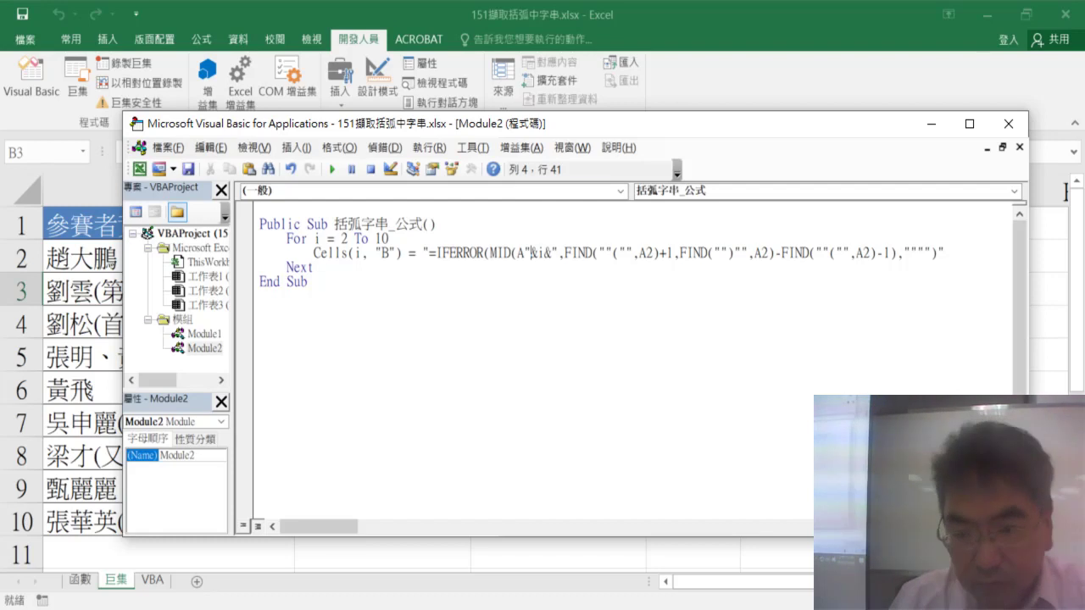
pyautogui.press('Right')
pyautogui.press('Right')
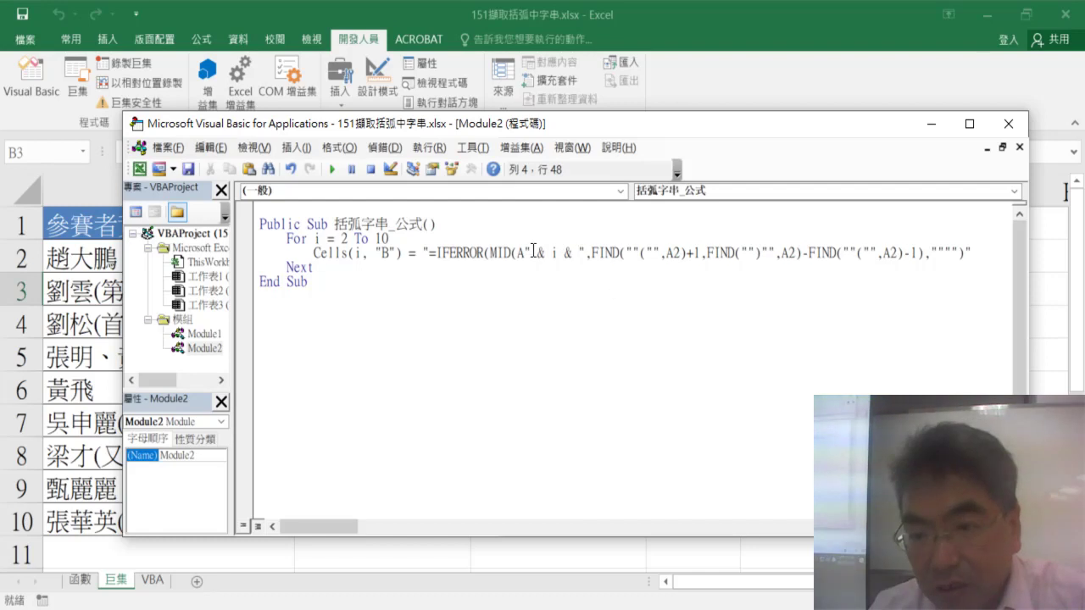
# Swap the remaining A2 references' 2 for " & i & " so every reference uses the loop row.
pyautogui.moveTo(523, 251); pyautogui.dragTo(545, 250)
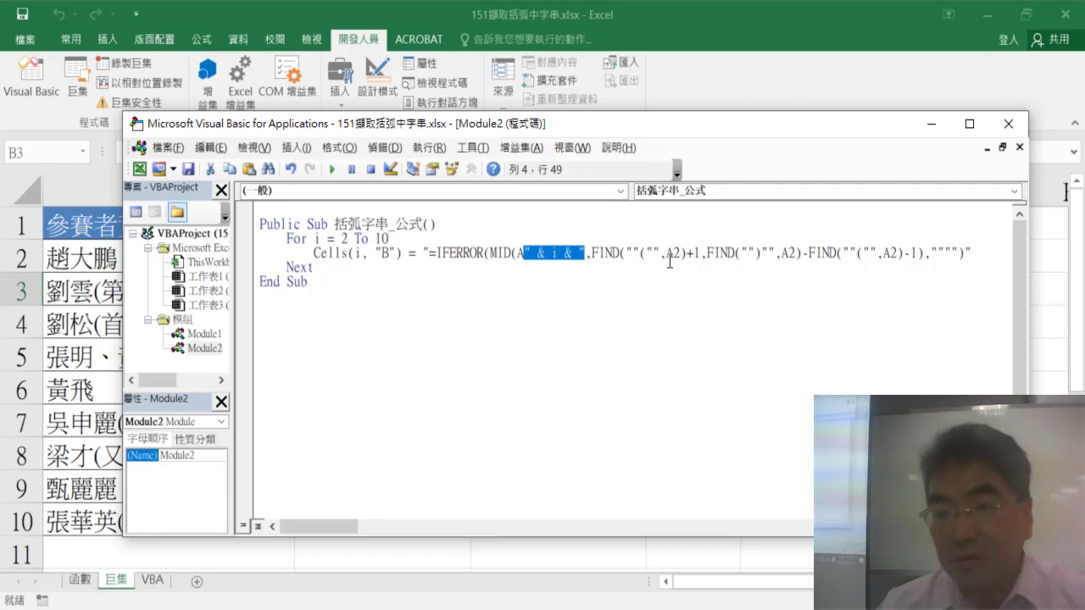
pyautogui.rightClick(537, 258)
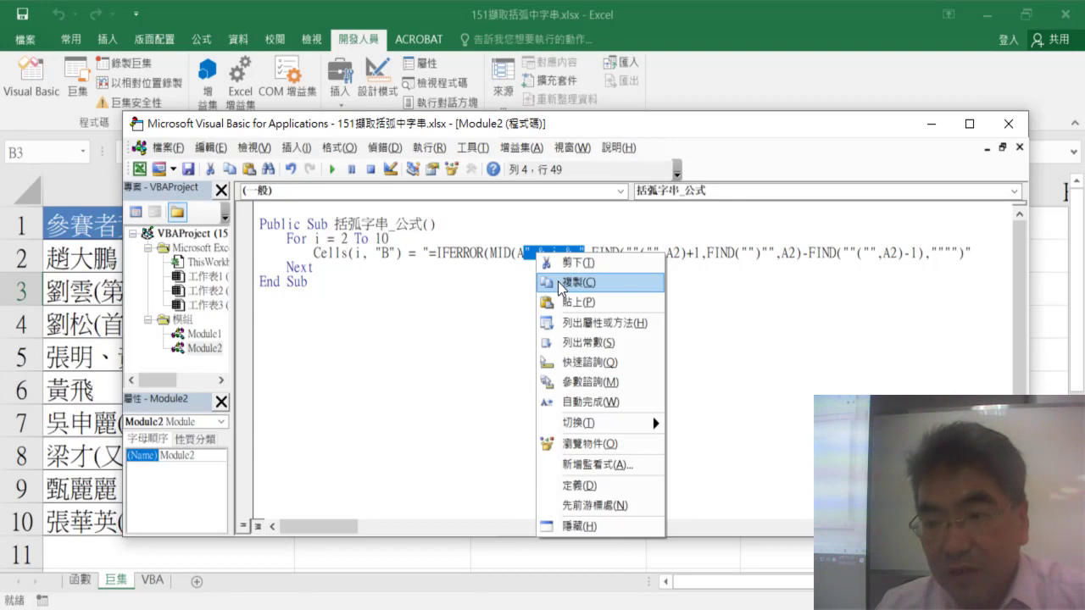
pyautogui.click(560, 280)
pyautogui.click(676, 253)
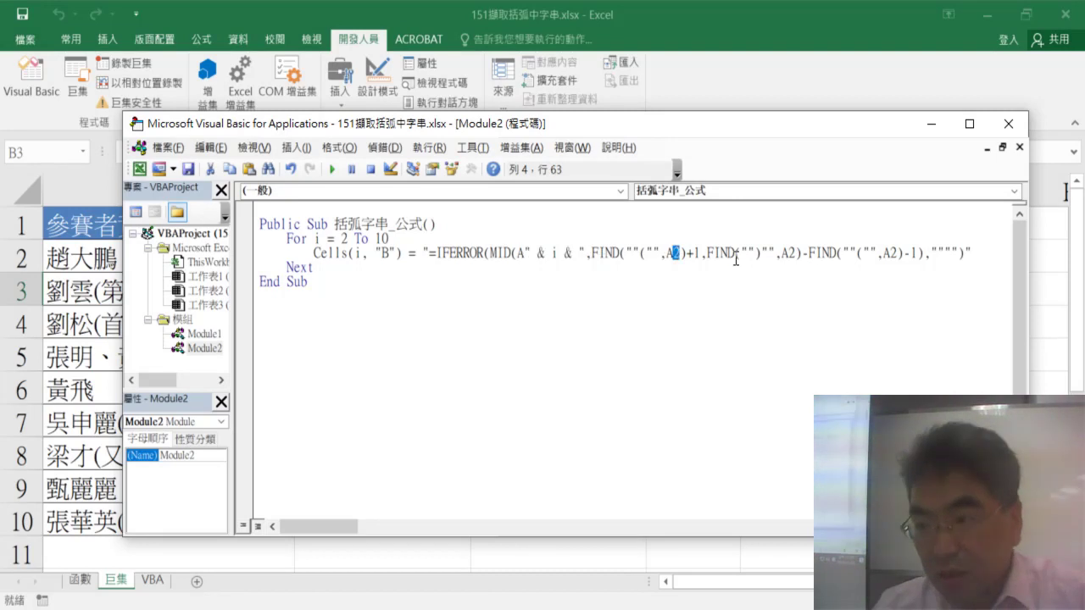
pyautogui.hotkey('ctrl', 'v')
pyautogui.moveTo(941, 253); pyautogui.dragTo(950, 253)
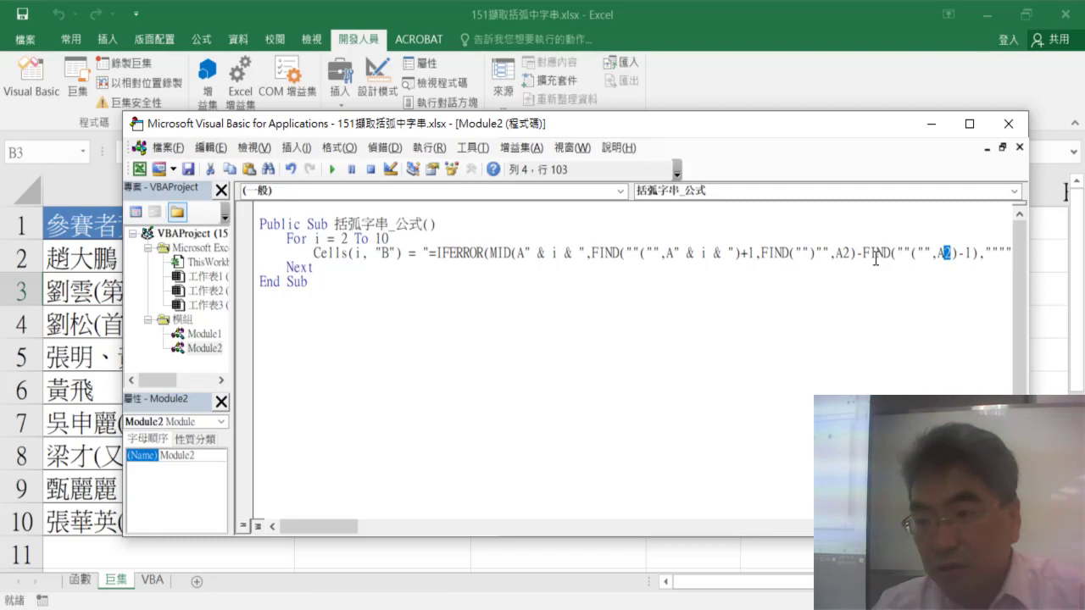
pyautogui.moveTo(848, 252); pyautogui.dragTo(843, 253)
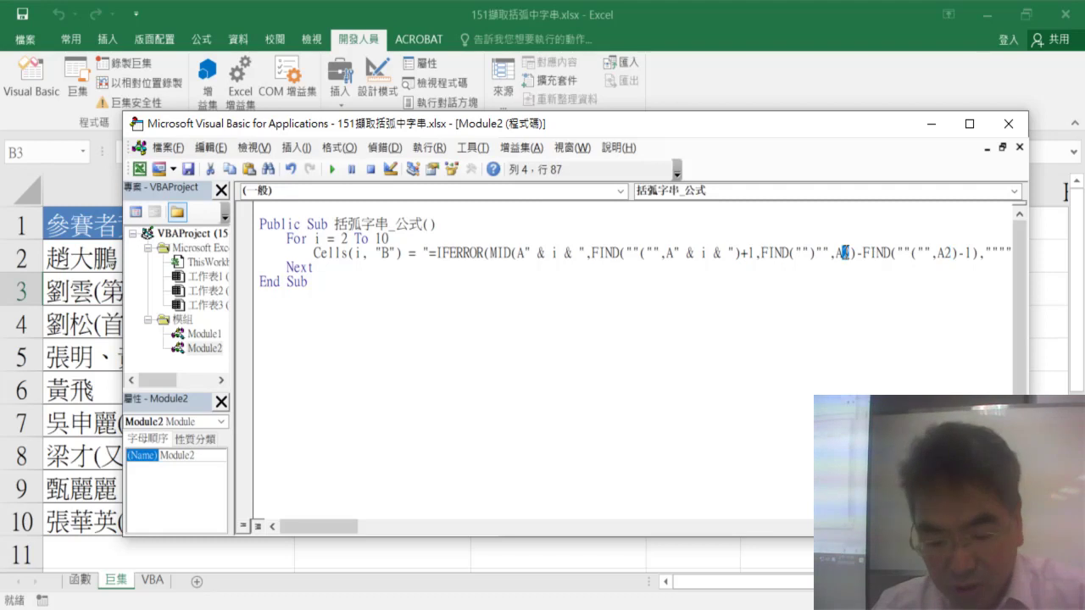
pyautogui.write('" & i & "')
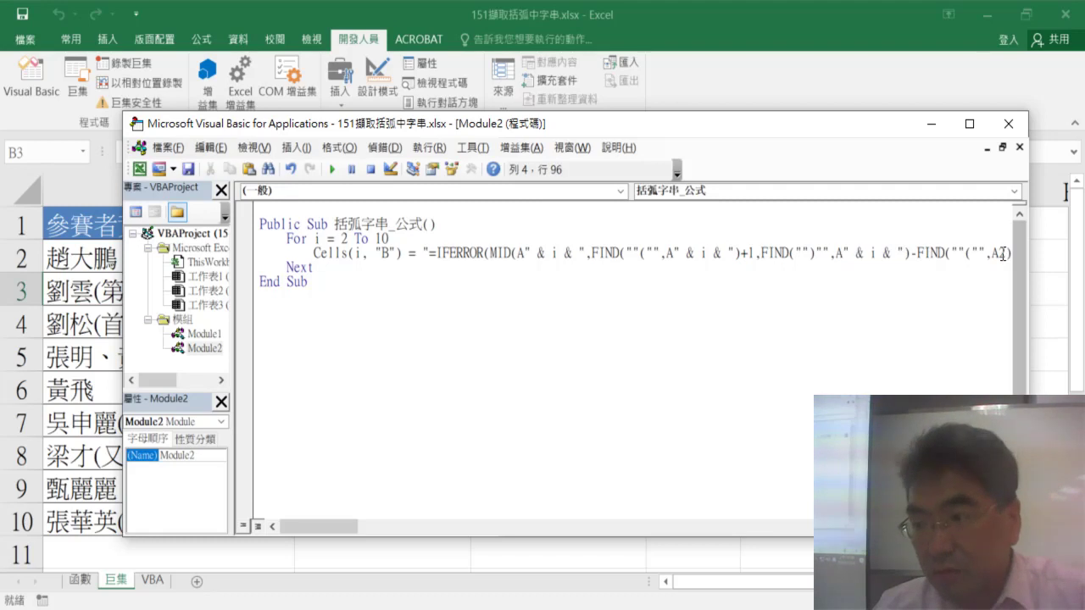
pyautogui.moveTo(996, 253); pyautogui.dragTo(1010, 254)
pyautogui.write('" & i & ")-1),""""')
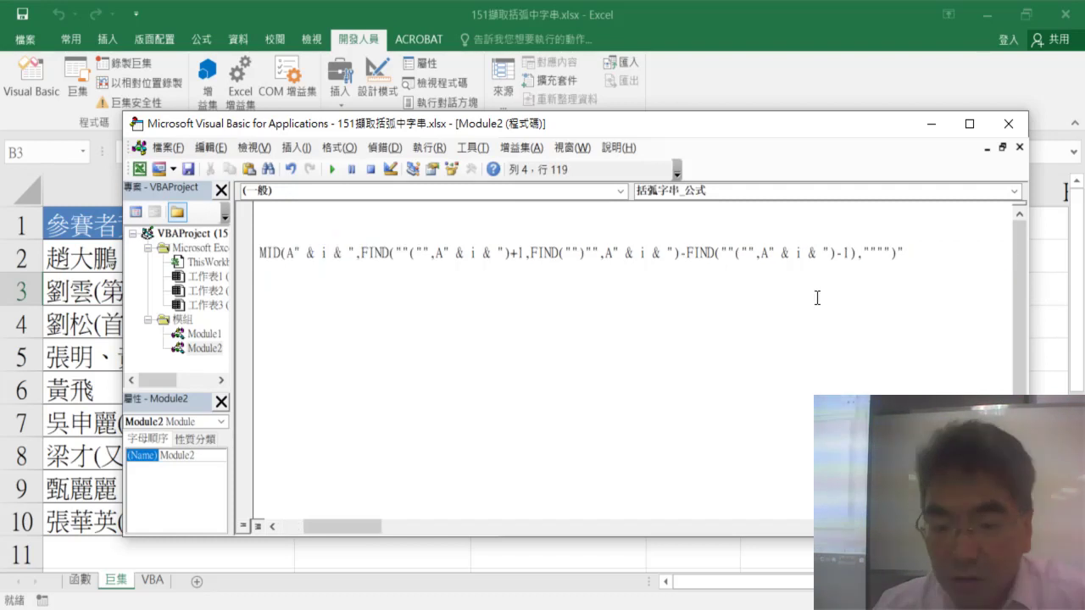
pyautogui.moveTo(349, 525); pyautogui.dragTo(325, 525)
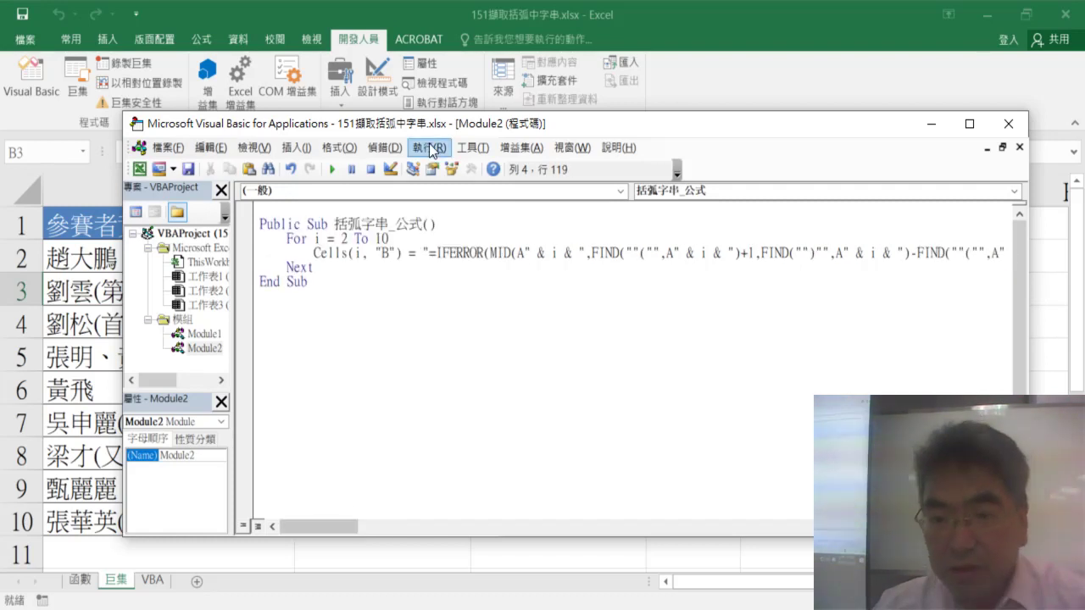
pyautogui.moveTo(441, 124); pyautogui.dragTo(734, 129)
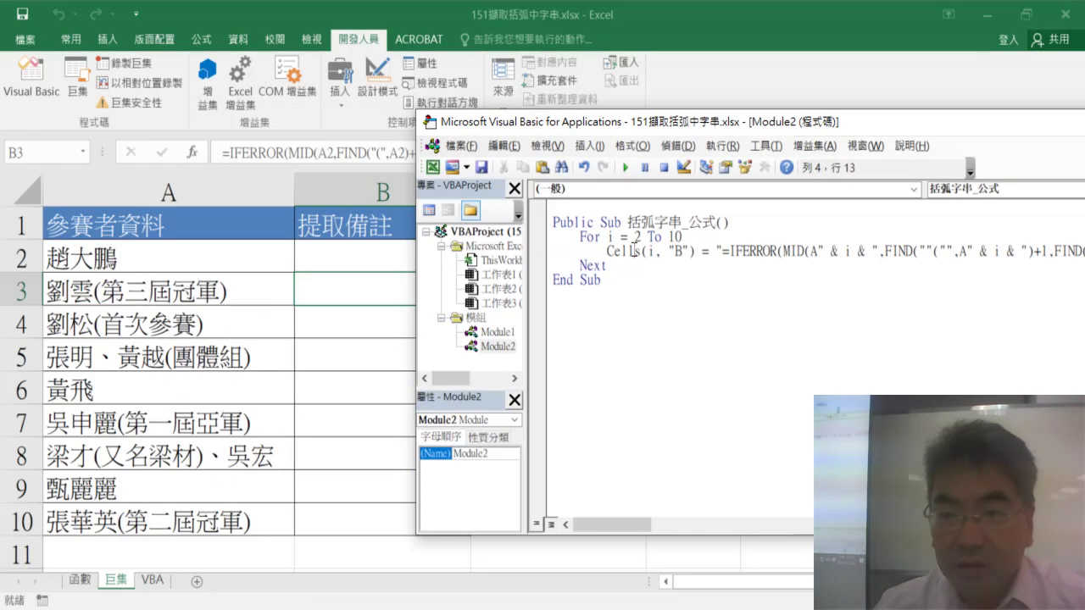
# Run 括弧字串_公式 to fill column B, then select the whole procedure for duplication.
pyautogui.click(623, 168)
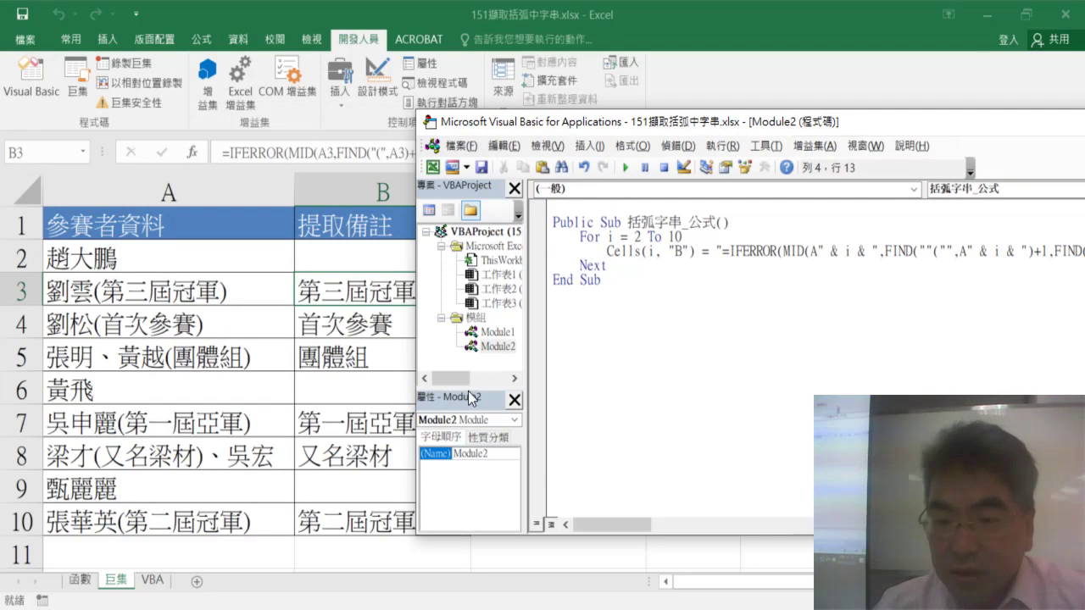
pyautogui.moveTo(600, 284)
pyautogui.mouseDown()
pyautogui.moveTo(554, 225)
pyautogui.moveTo(568, 314)
pyautogui.moveTo(565, 303)
pyautogui.moveTo(717, 291)
pyautogui.mouseUp()
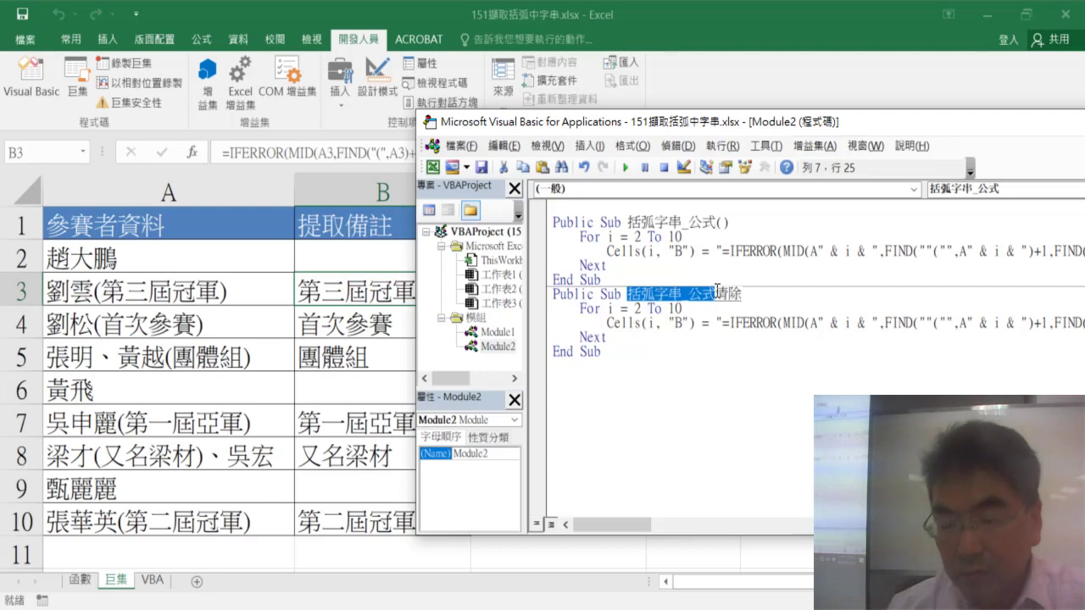
# Rename the copied procedure to 清除 and make it set Cells(i, "B") = "".
pyautogui.write('清除')
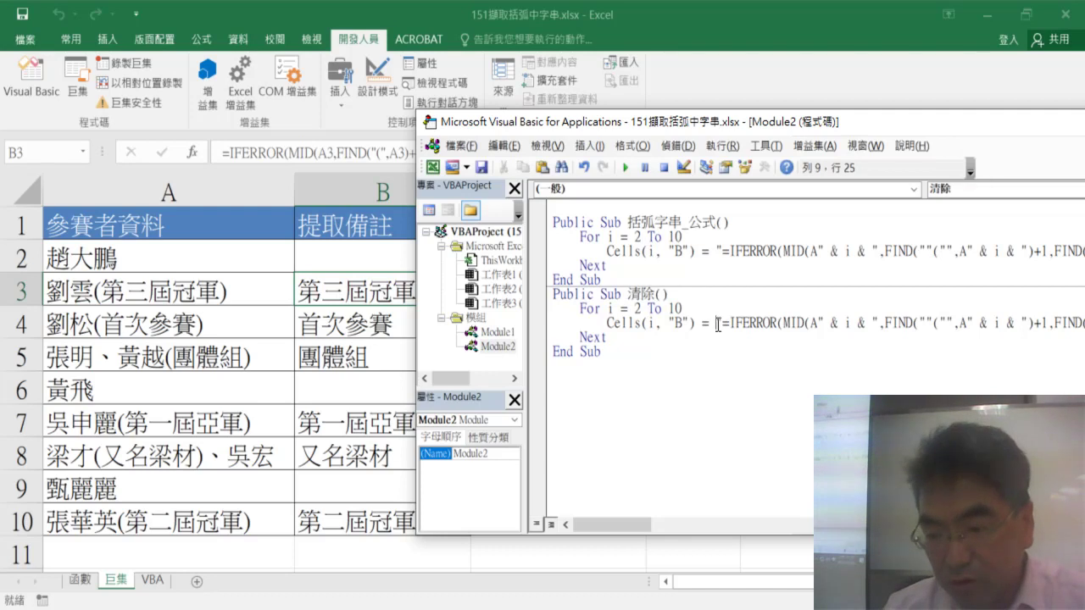
pyautogui.click(720, 323)
pyautogui.hotkey('shift', 'End')
pyautogui.press('Delete')
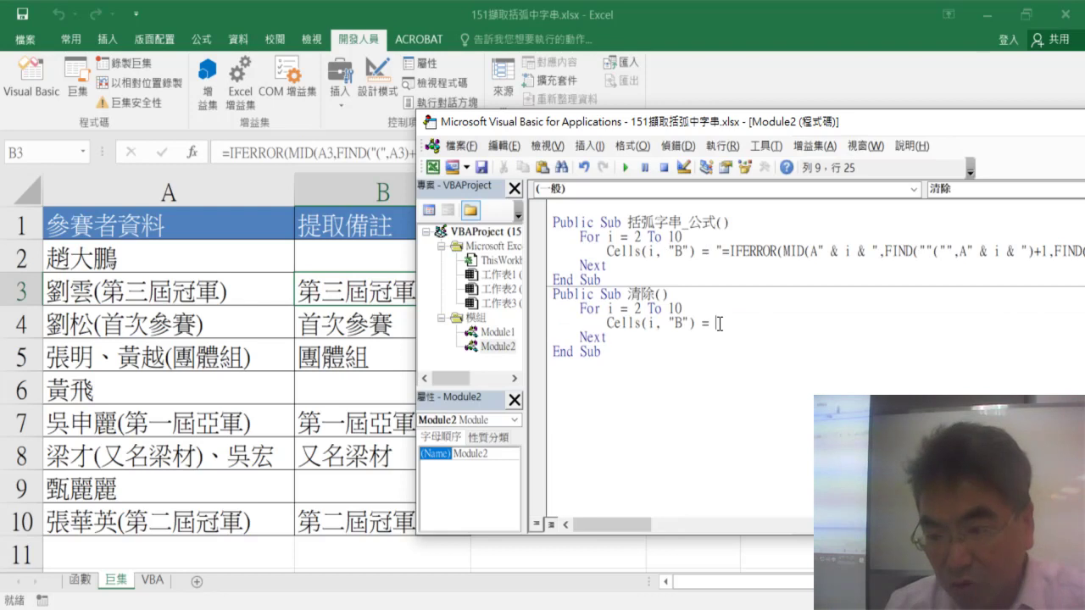
pyautogui.write('""')
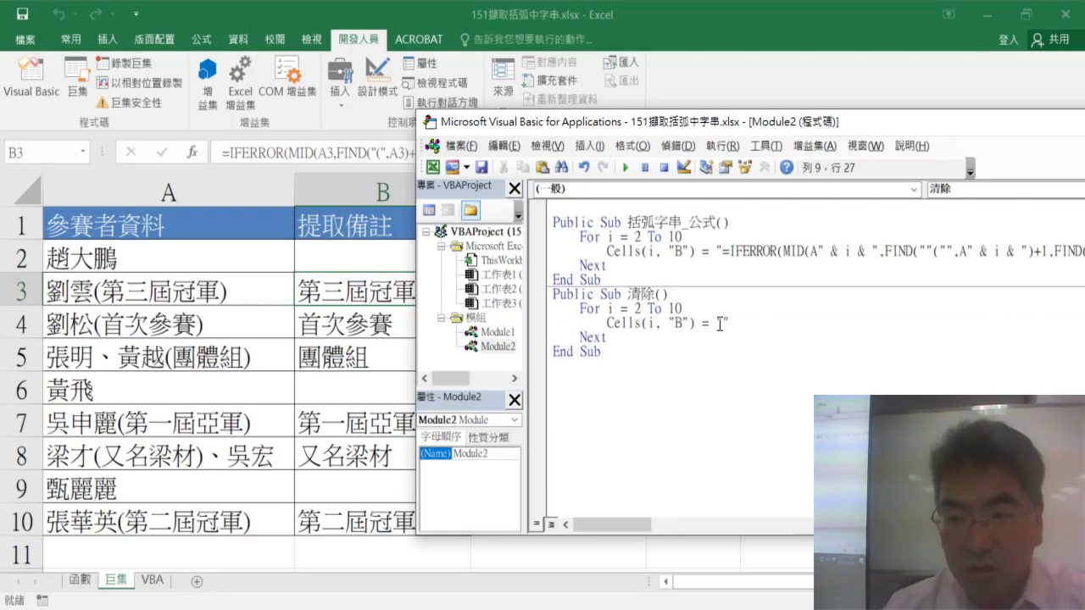
# Run 清除 to empty column B, then run 括弧字串_公式 to refill it.
pyautogui.click(668, 323)
pyautogui.click(628, 167)
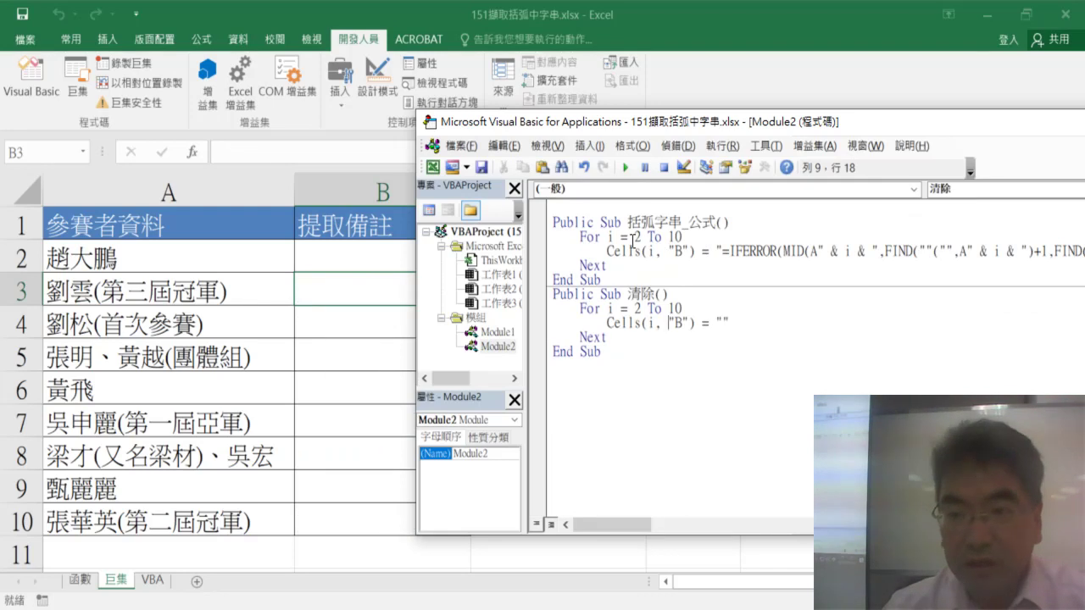
pyautogui.click(634, 237)
pyautogui.click(628, 170)
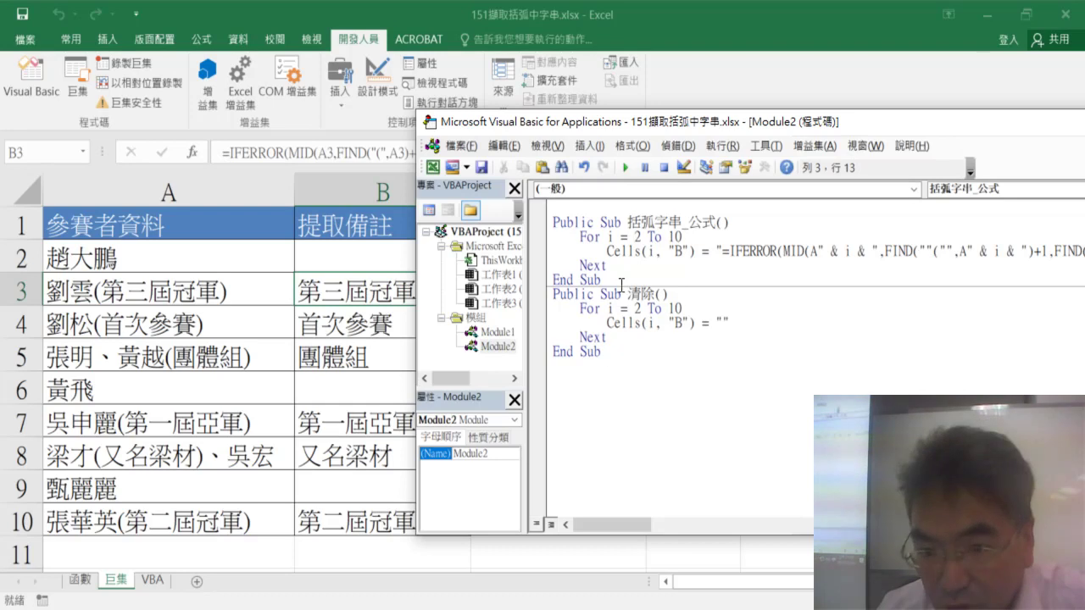
# Paste another copy of 括弧字串_公式 below the last End Sub and rename it 括弧字串.
pyautogui.moveTo(602, 280); pyautogui.dragTo(551, 222)
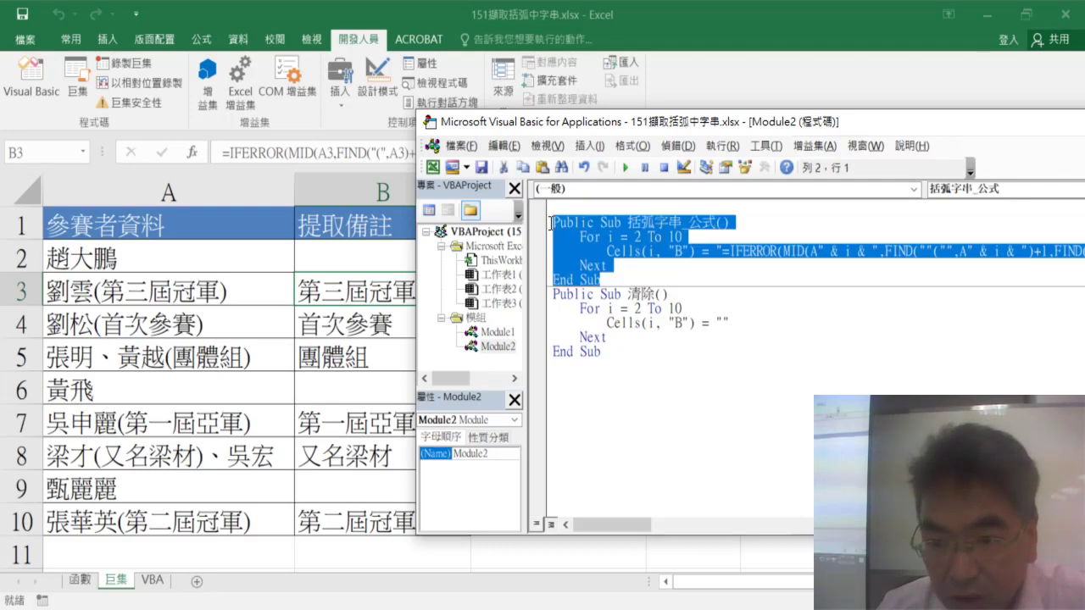
pyautogui.hotkey('ctrl', 'c')
pyautogui.click(566, 371)
pyautogui.hotkey('ctrl', 'v')
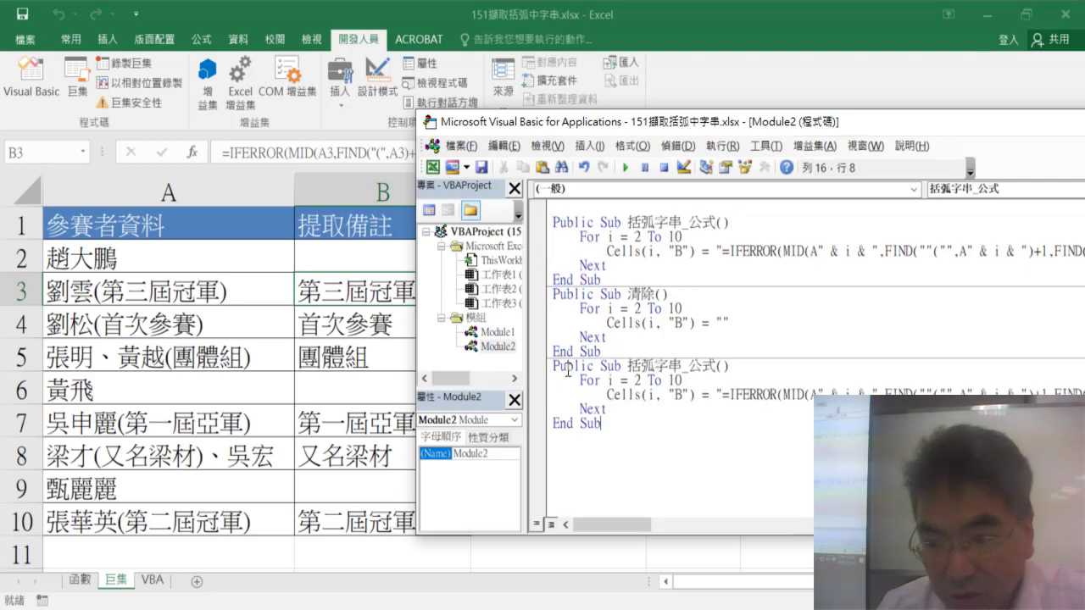
pyautogui.moveTo(683, 366); pyautogui.dragTo(716, 364)
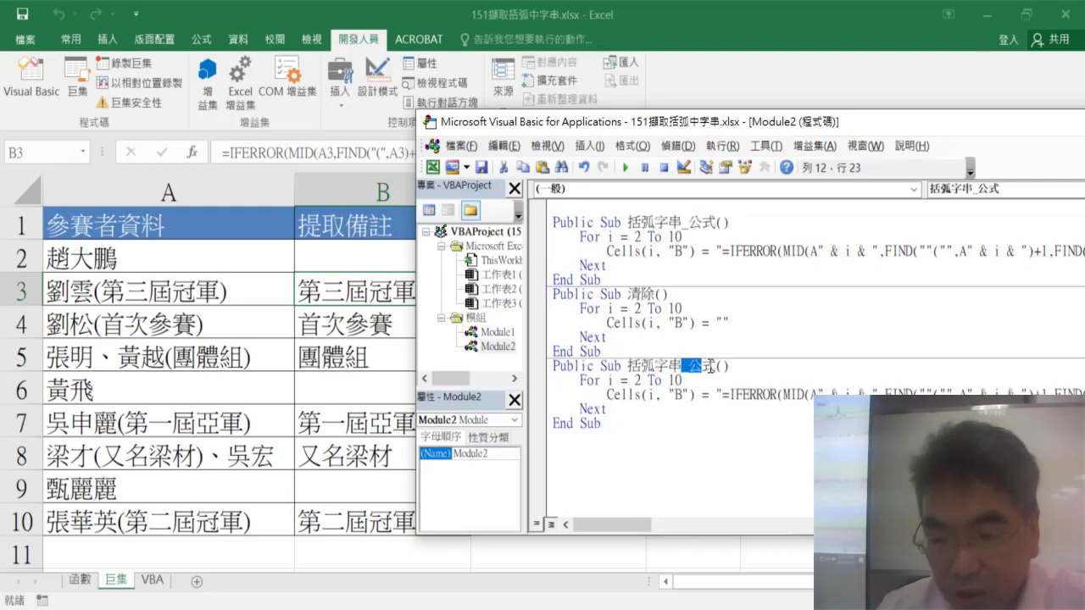
pyautogui.press('Delete')
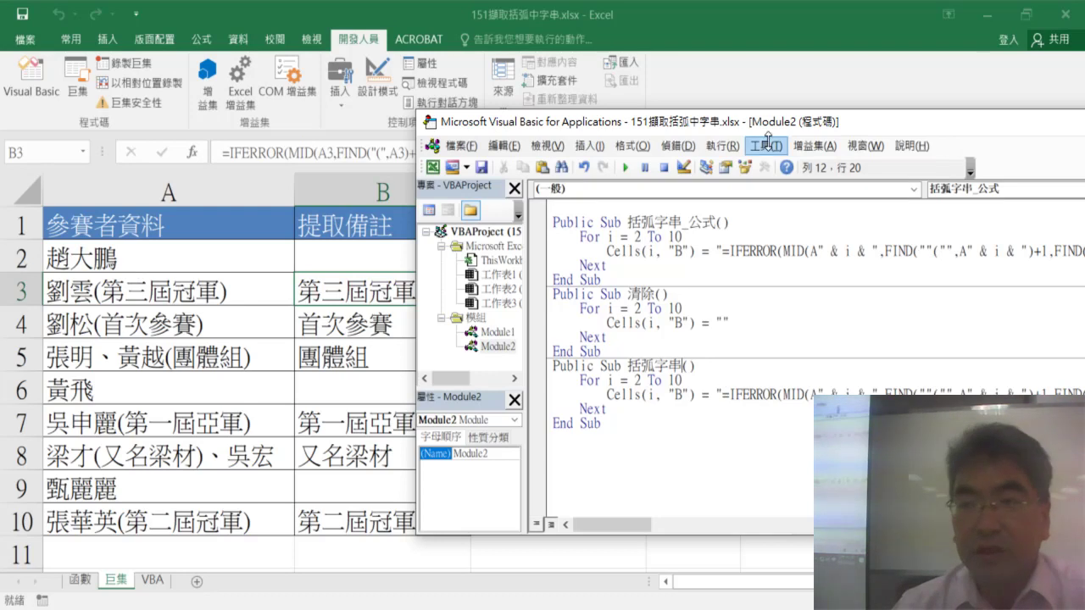
pyautogui.moveTo(747, 125); pyautogui.dragTo(393, 109)
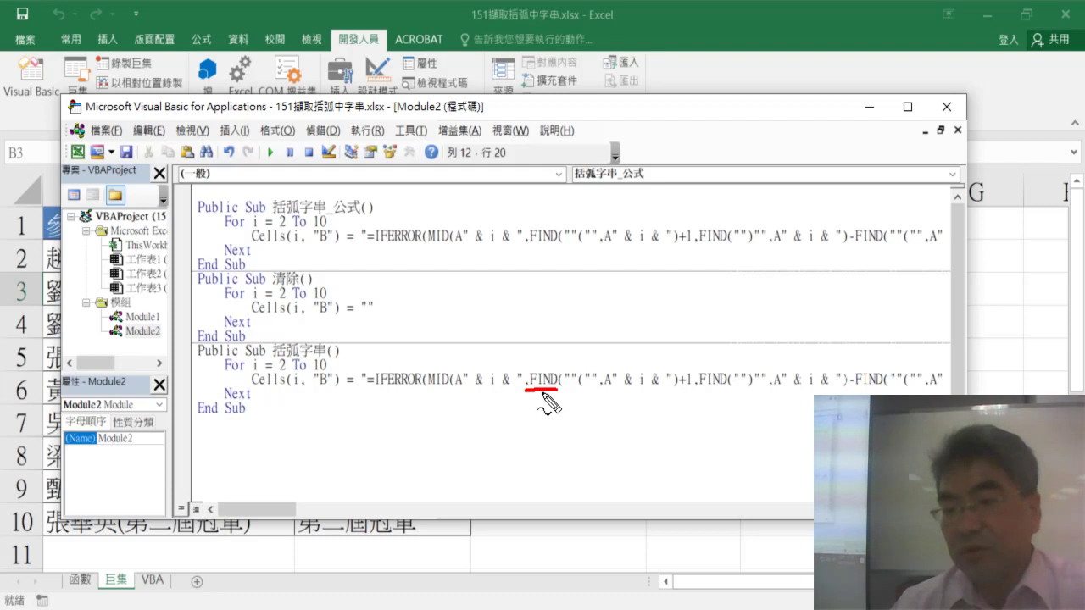
pyautogui.moveTo(559, 398); pyautogui.dragTo(523, 397)
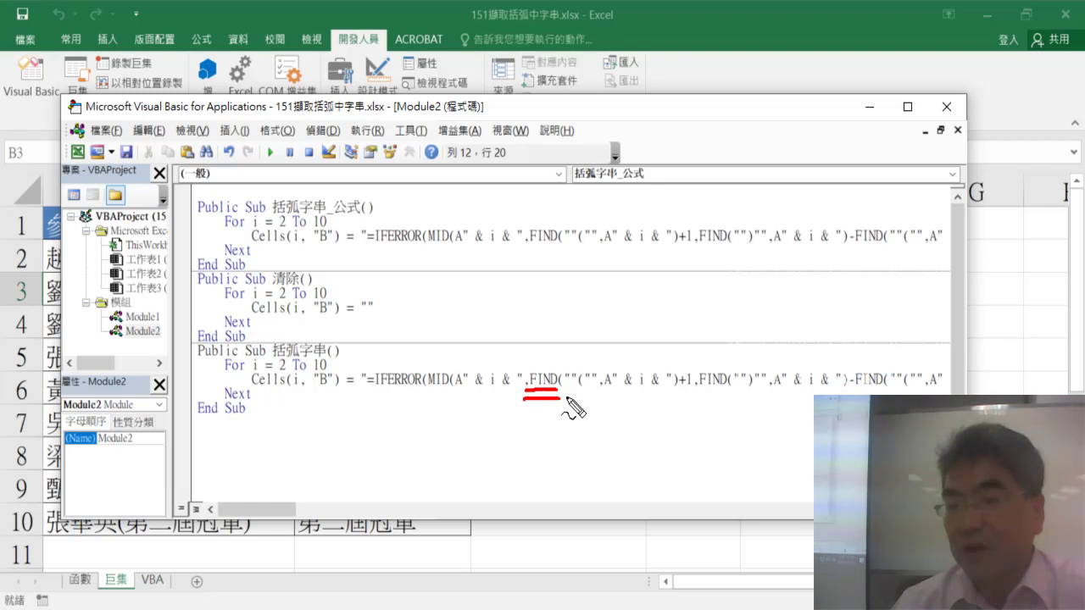
pyautogui.moveTo(536, 397); pyautogui.dragTo(553, 393)
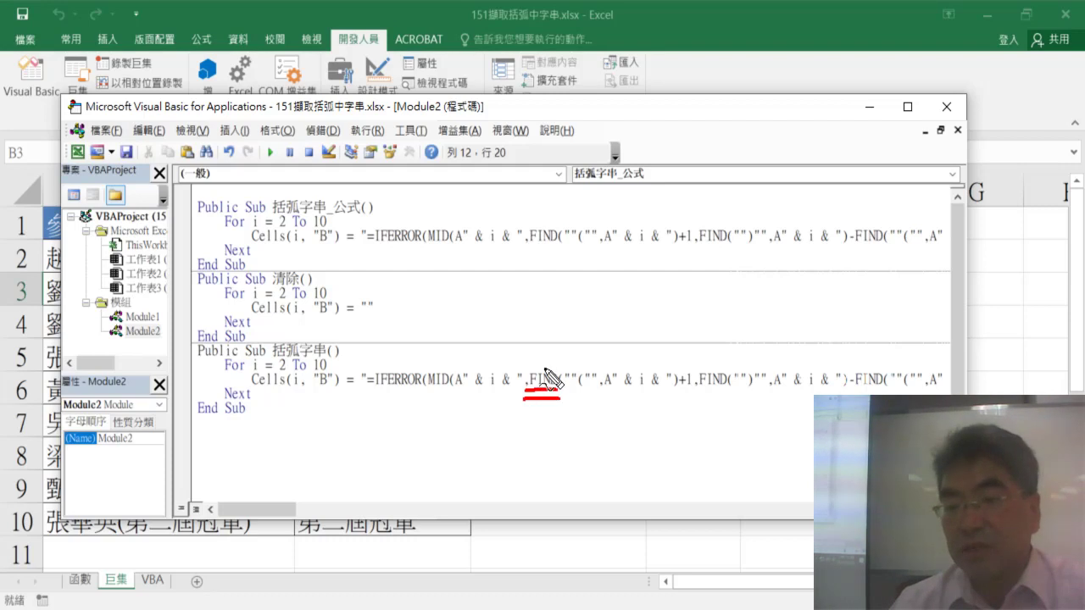
pyautogui.moveTo(569, 330)
pyautogui.mouseDown()
pyautogui.moveTo(569, 348)
pyautogui.moveTo(602, 348)
pyautogui.mouseUp()
pyautogui.moveTo(611, 323)
pyautogui.mouseDown()
pyautogui.moveTo(638, 326)
pyautogui.moveTo(645, 350)
pyautogui.mouseUp()
pyautogui.moveTo(568, 322)
pyautogui.mouseDown()
pyautogui.moveTo(594, 348)
pyautogui.moveTo(657, 348)
pyautogui.mouseUp()
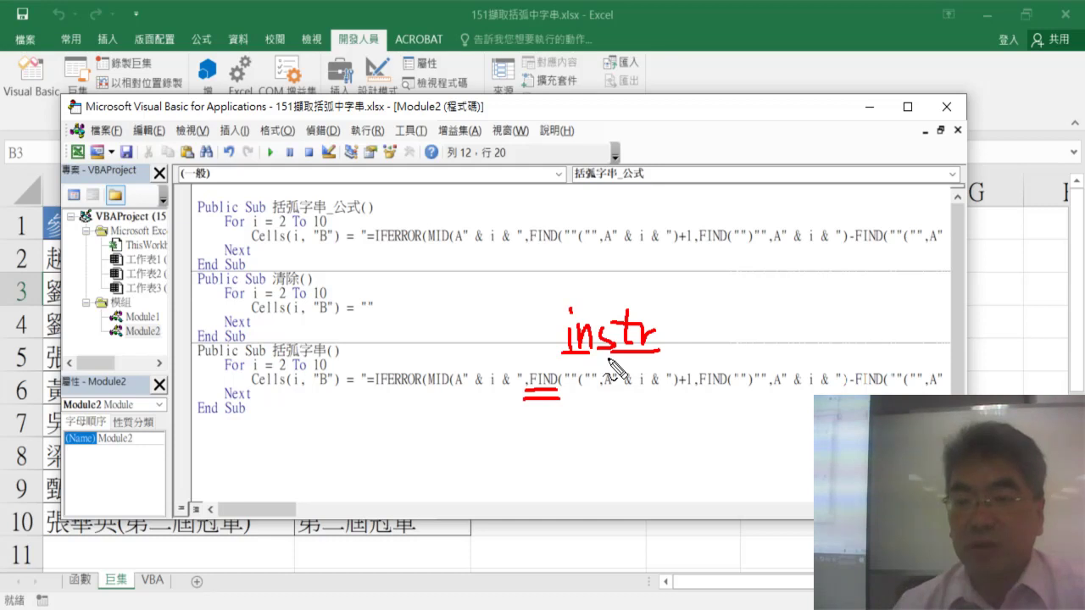
pyautogui.moveTo(702, 310); pyautogui.dragTo(694, 339)
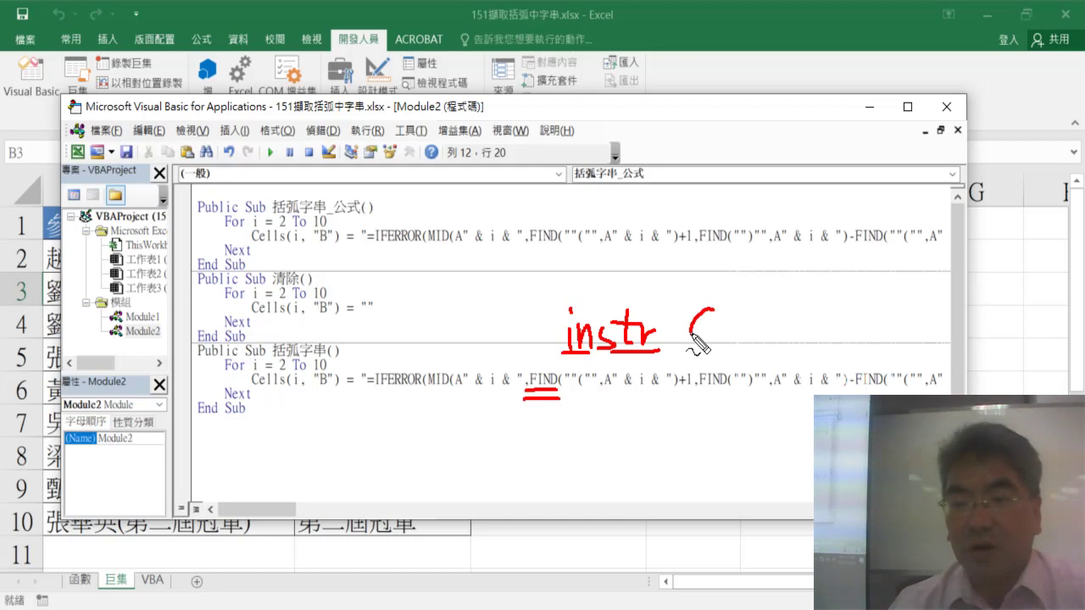
pyautogui.moveTo(782, 308)
pyautogui.mouseDown()
pyautogui.moveTo(781, 340)
pyautogui.moveTo(798, 346)
pyautogui.mouseUp()
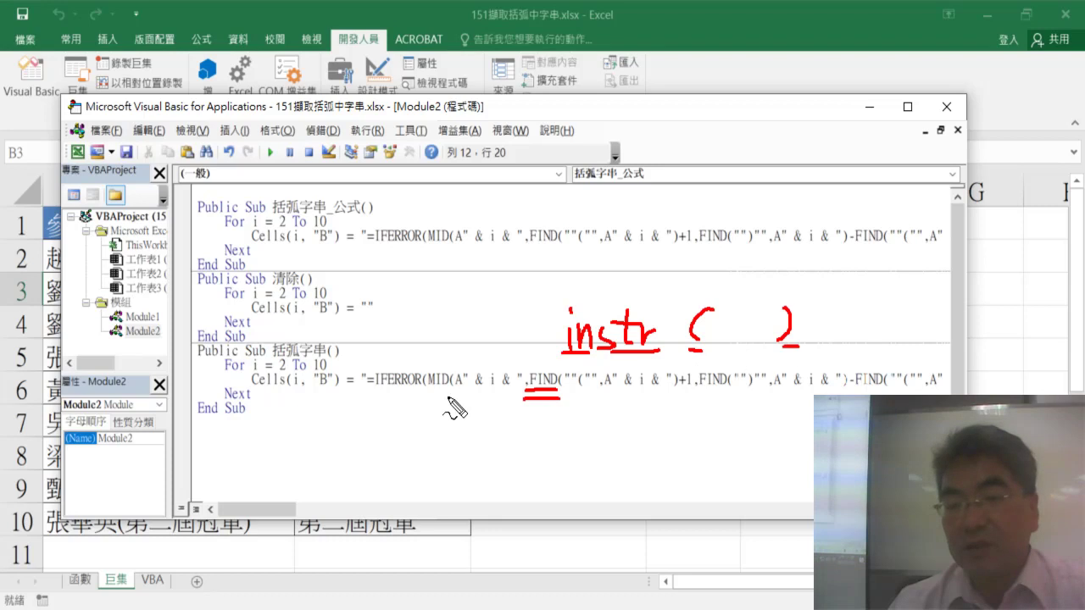
pyautogui.moveTo(447, 390); pyautogui.dragTo(430, 397)
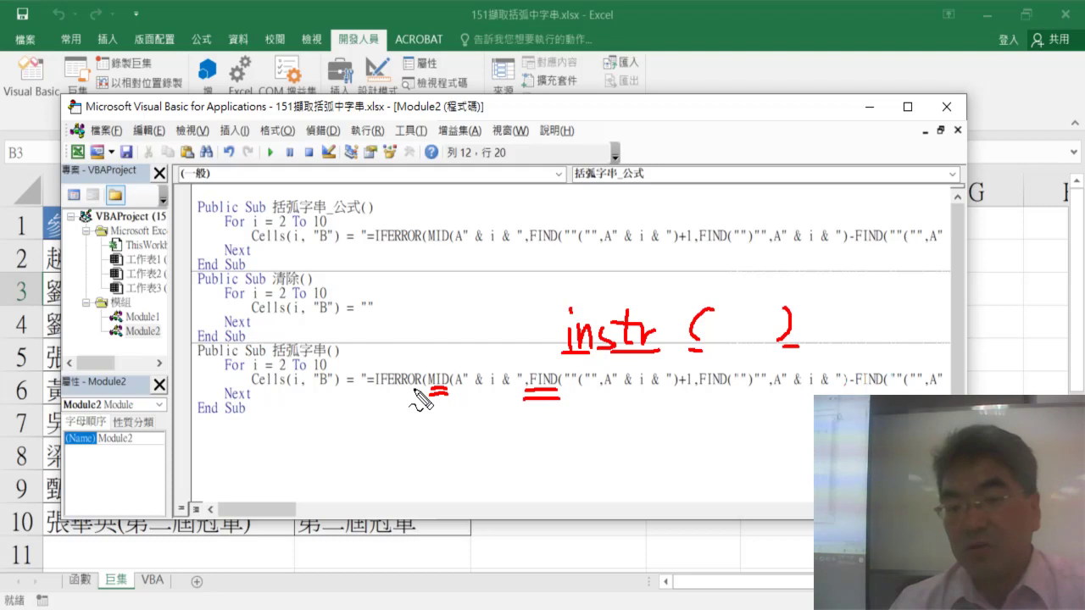
pyautogui.moveTo(418, 389); pyautogui.dragTo(375, 393)
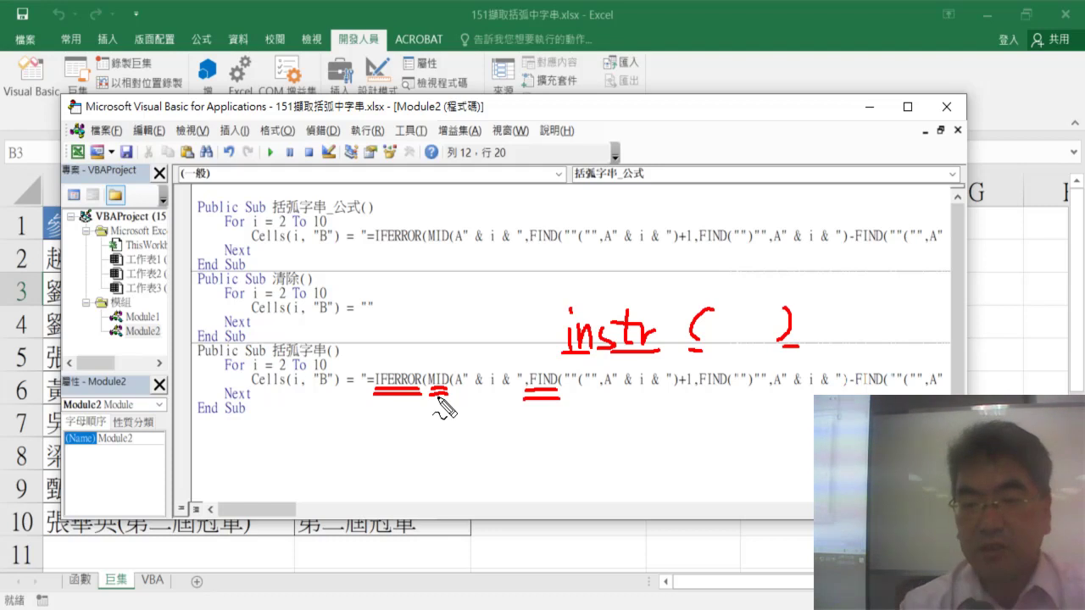
pyautogui.press('Escape')
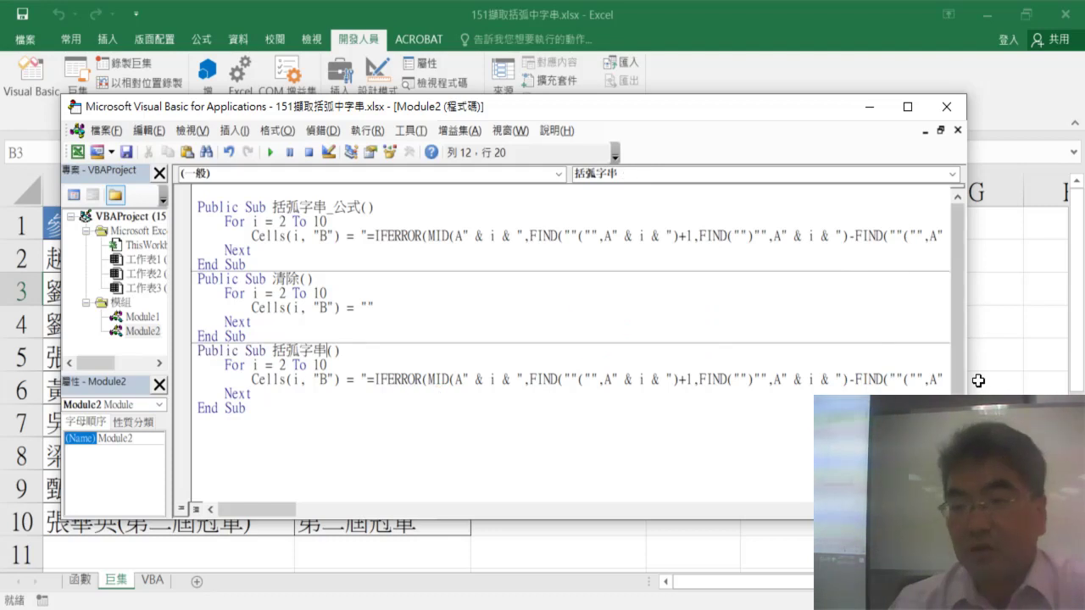
pyautogui.click(977, 383)
# Clear and refill 提取備註 on 巨集, clear it on the VBA sheet, then reopen the editor with Alt+F11.
pyautogui.click(636, 336)
pyautogui.click(627, 271)
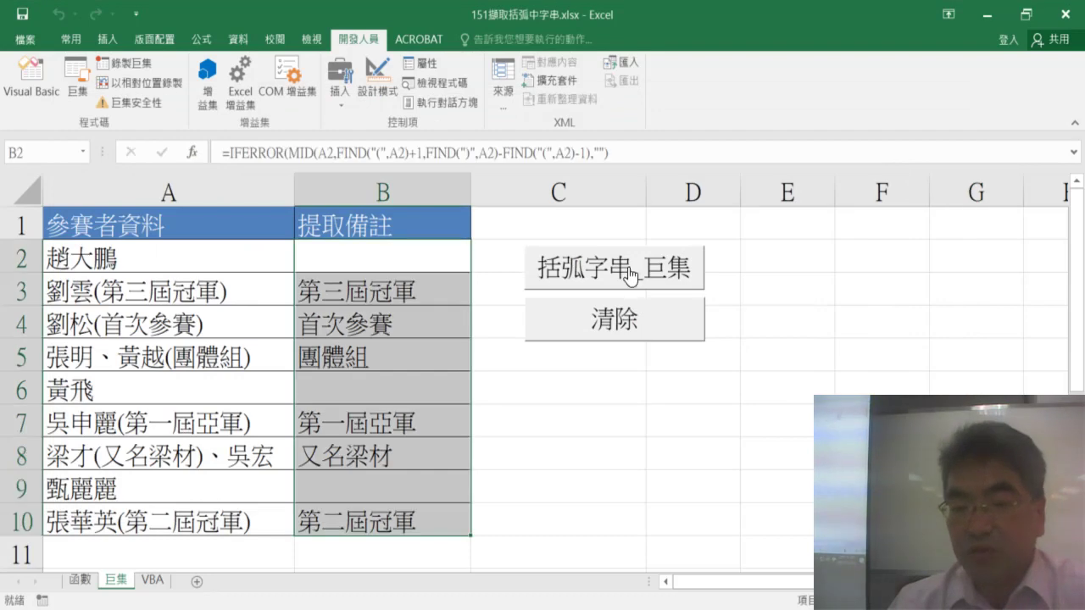
pyautogui.click(152, 581)
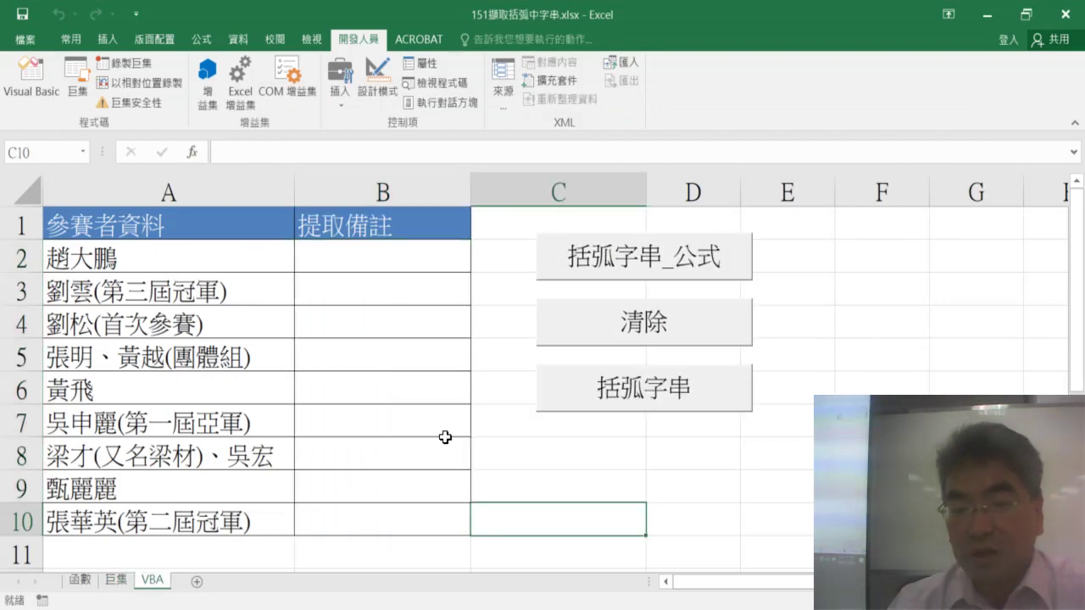
pyautogui.click(115, 582)
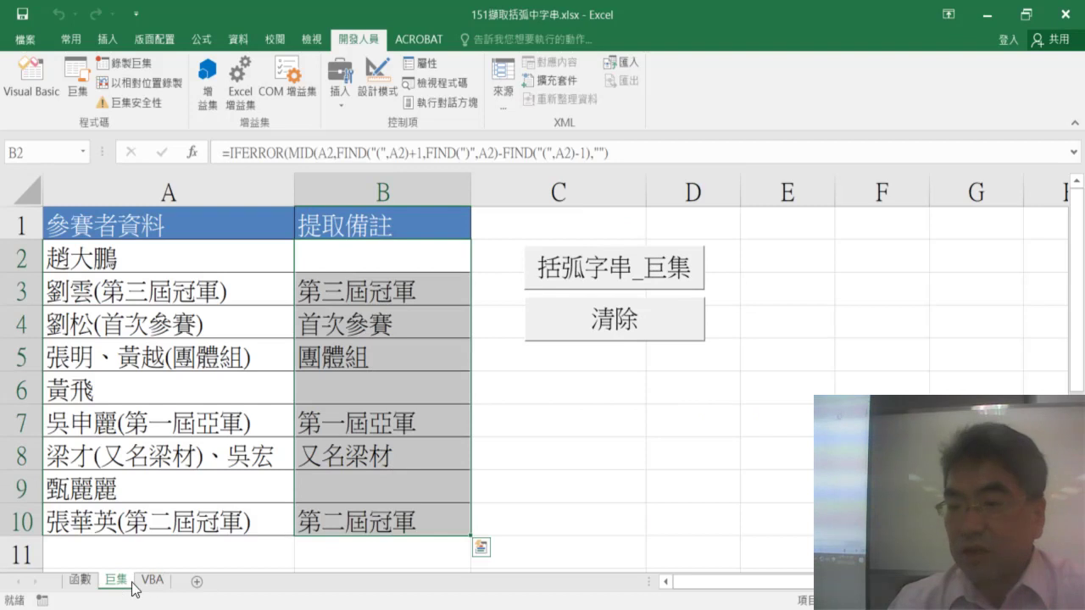
pyautogui.click(153, 582)
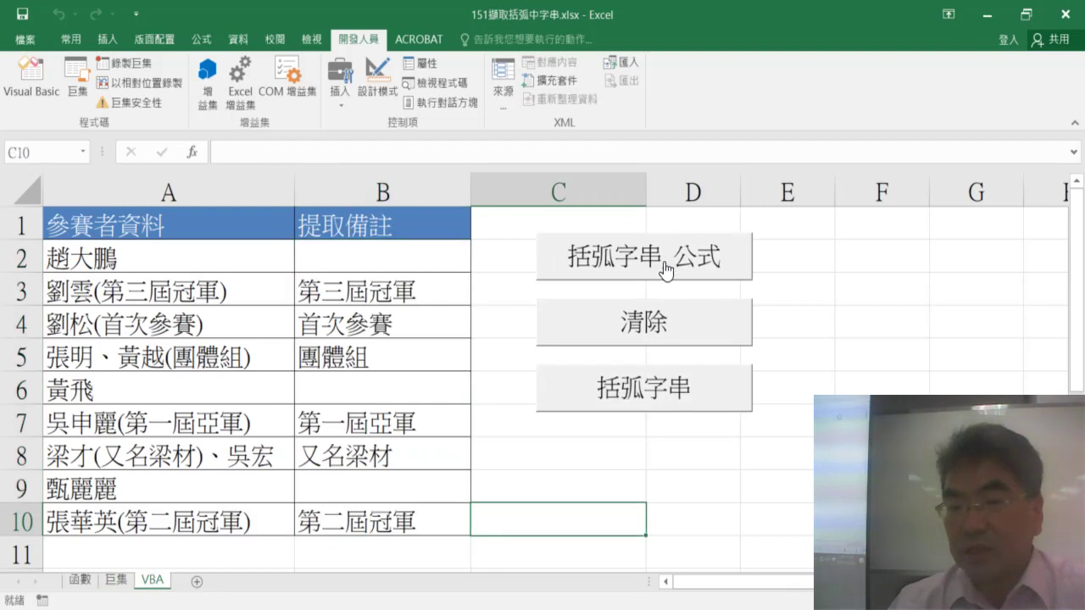
pyautogui.click(623, 324)
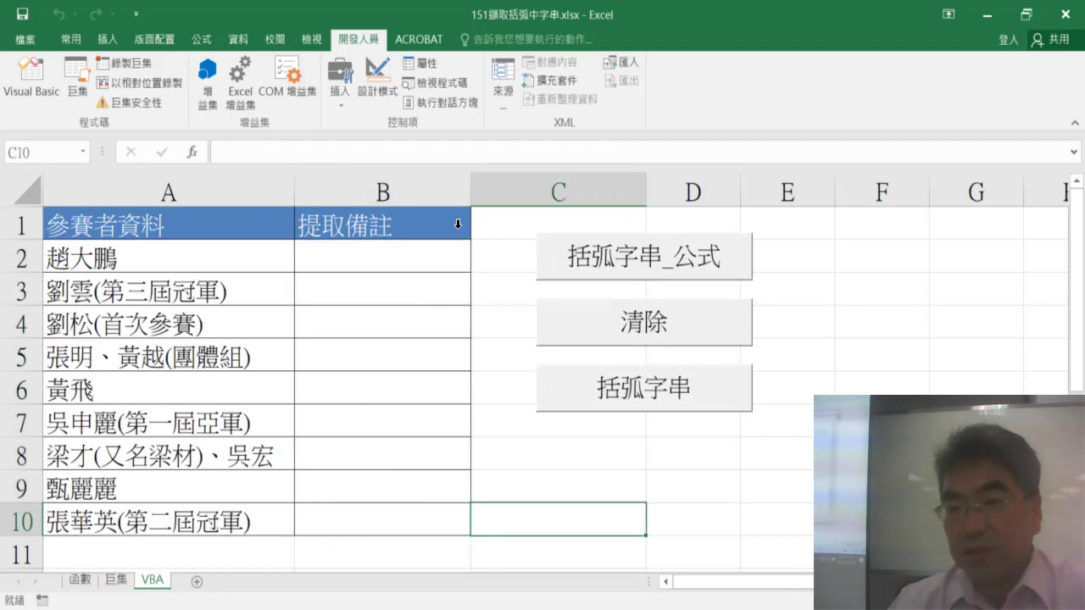
pyautogui.hotkey('alt', 'F11')
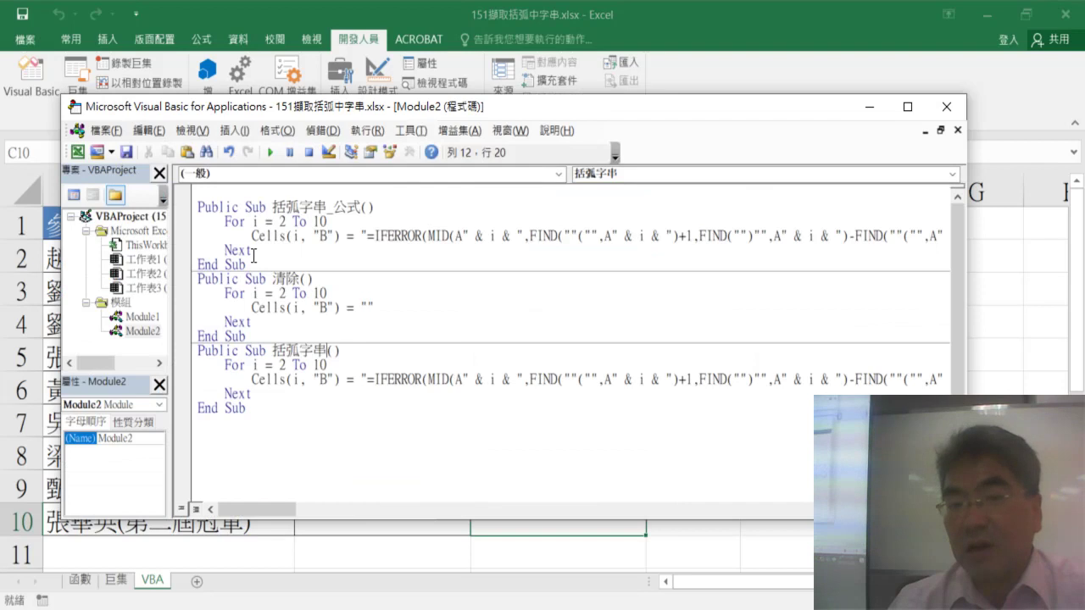
pyautogui.moveTo(253, 252); pyautogui.dragTo(190, 225)
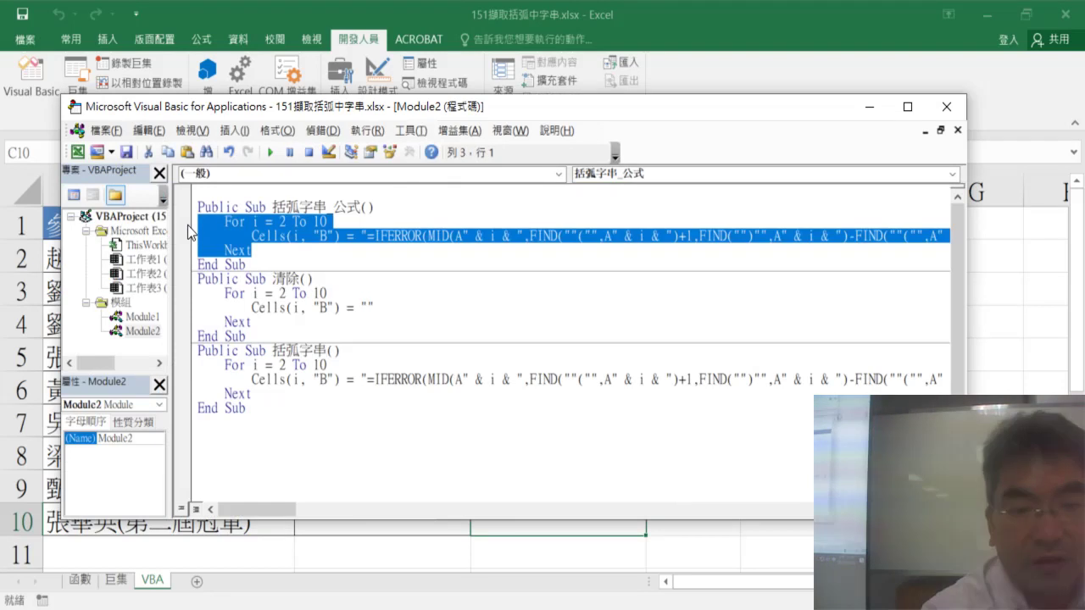